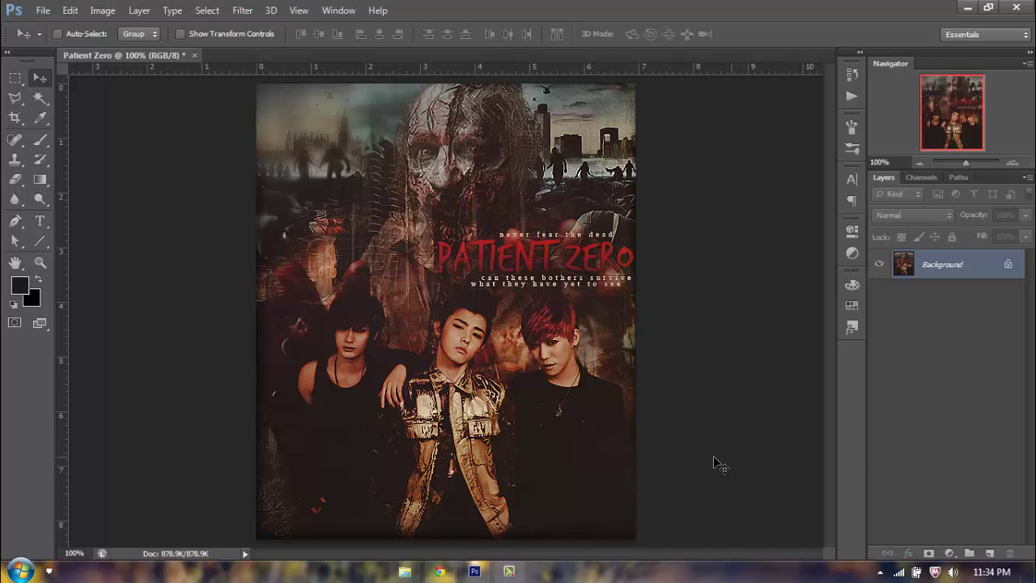
# Look over the source images in the Patient Zero folder in Windows Explorer
pyautogui.click(405, 571)
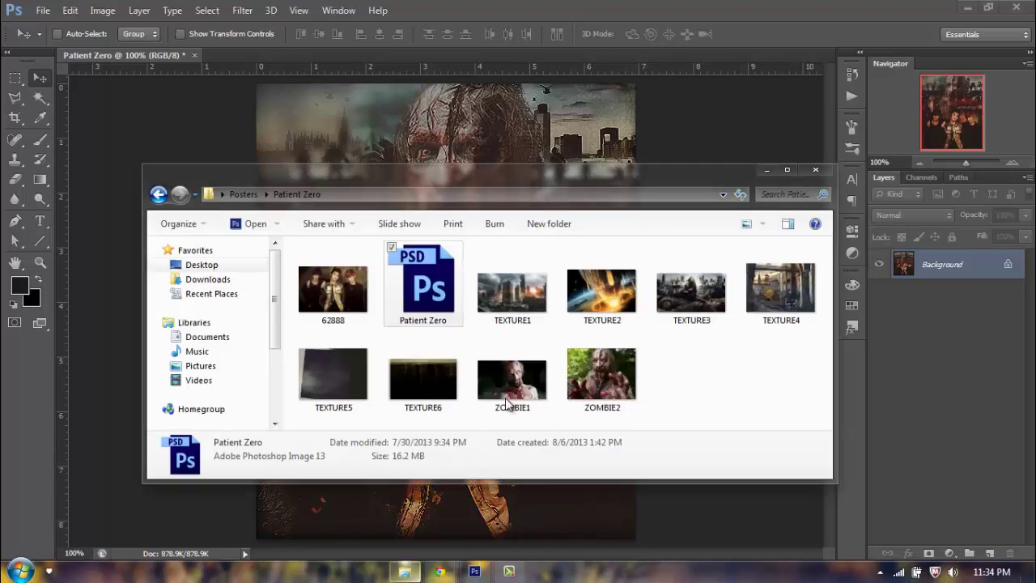
pyautogui.moveTo(833, 398); pyautogui.dragTo(873, 385)
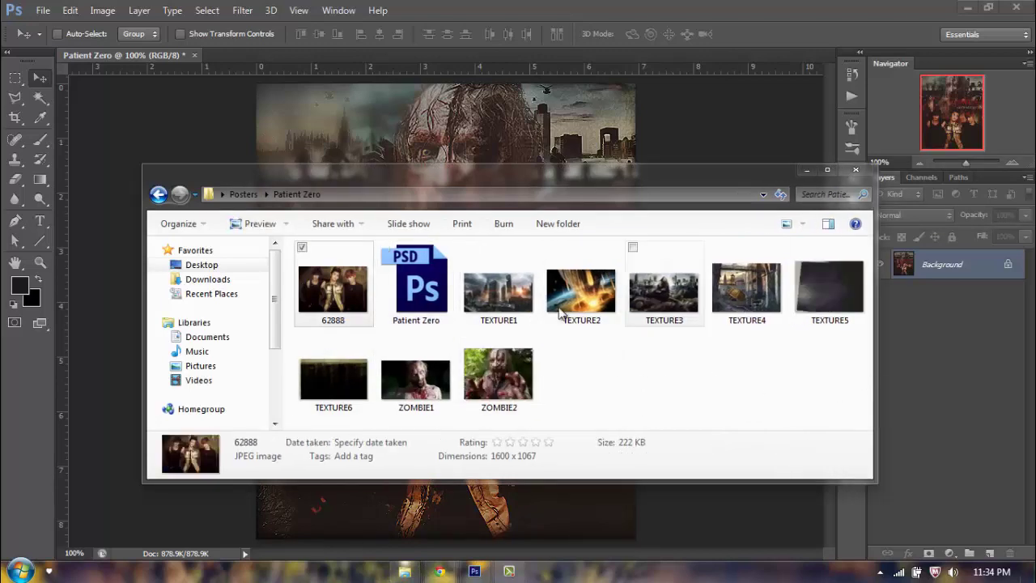
pyautogui.click(807, 170)
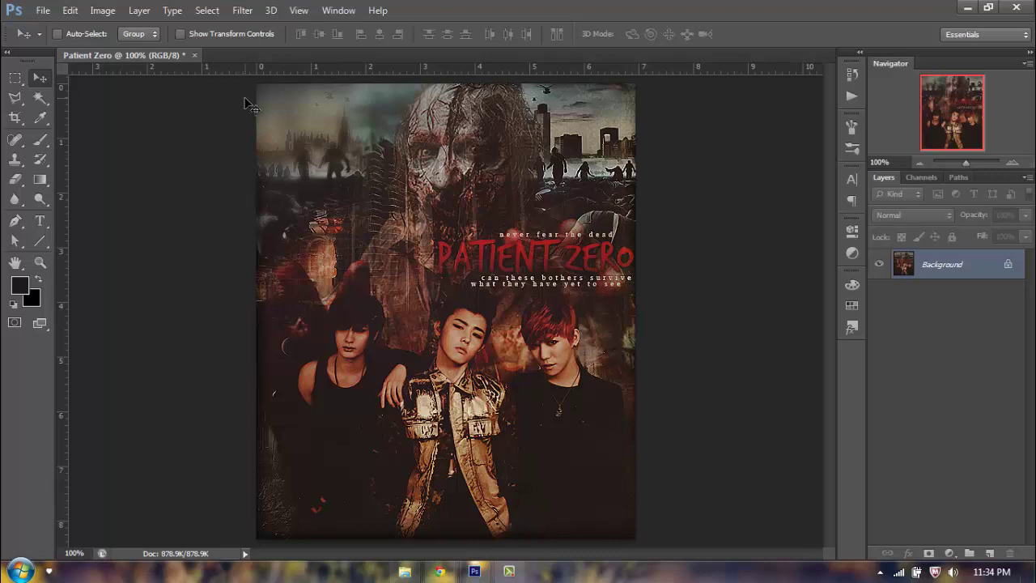
# Close the Patient Zero document without saving and start a new document from the FanFic Poster preset
pyautogui.hotkey('ctrl', 'w')
pyautogui.click(532, 229)
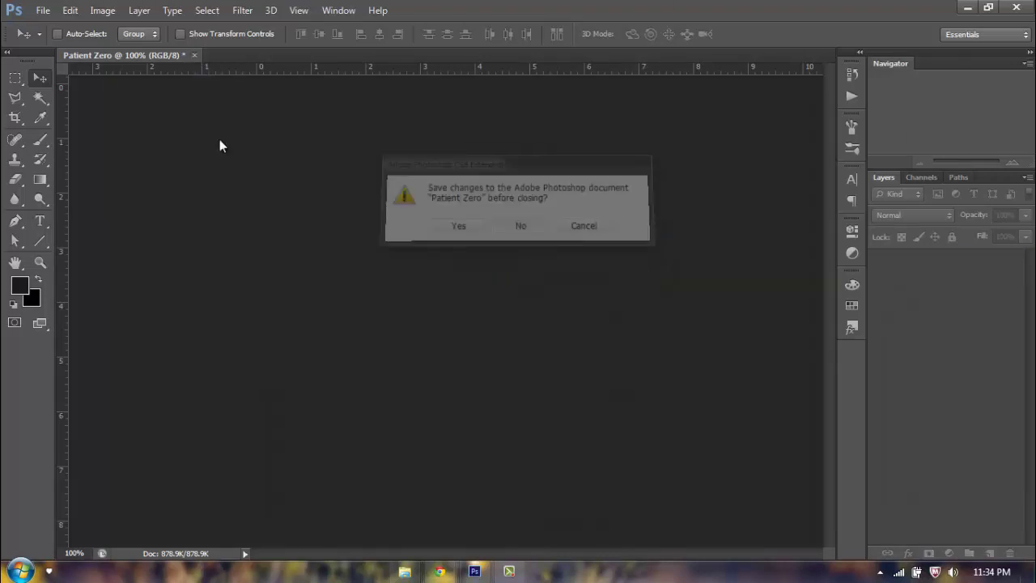
pyautogui.click(43, 9)
pyautogui.click(60, 31)
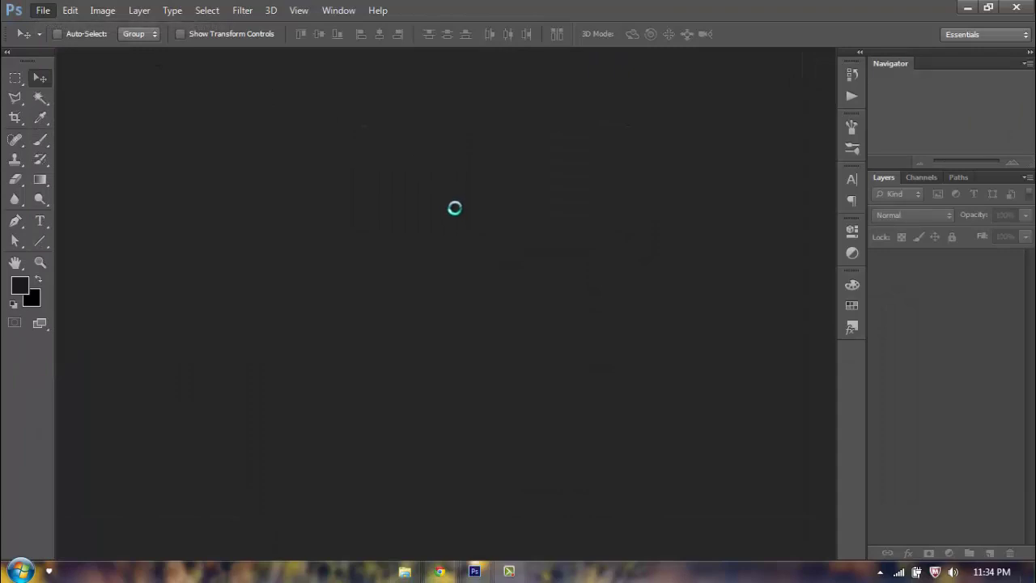
pyautogui.click(457, 172)
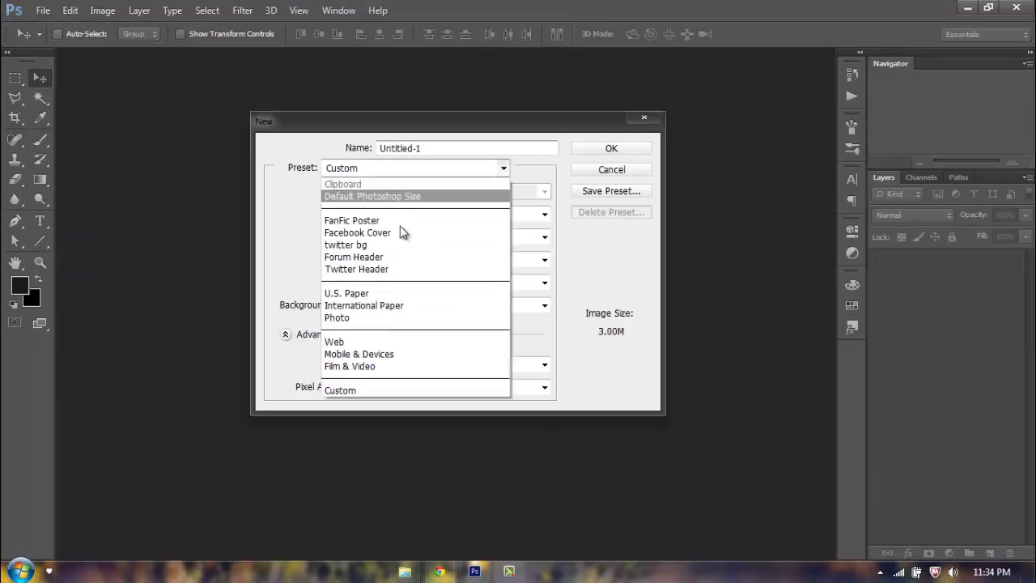
pyautogui.click(405, 221)
# Create the 500 x 600 pixel, 72 pixels/inch document with transparent background contents, named Zombie Fic Poster
pyautogui.click(405, 214)
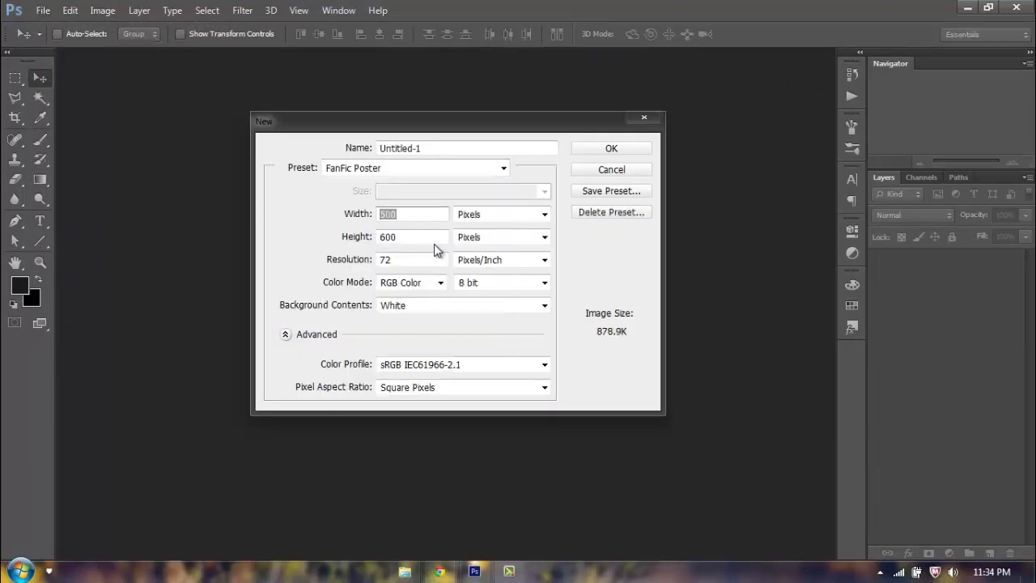
pyautogui.click(364, 236)
pyautogui.click(406, 259)
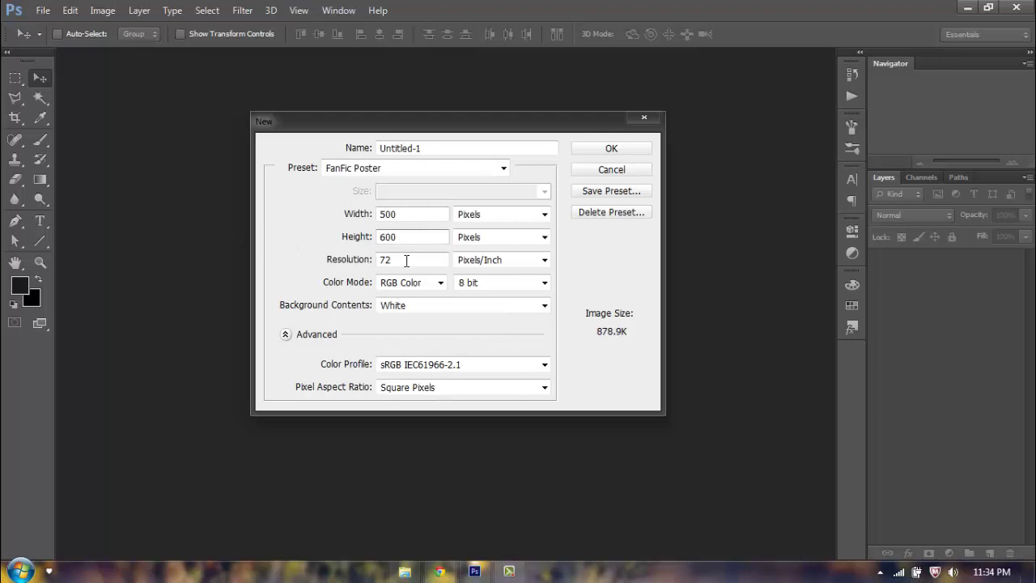
pyautogui.click(437, 306)
pyautogui.click(429, 343)
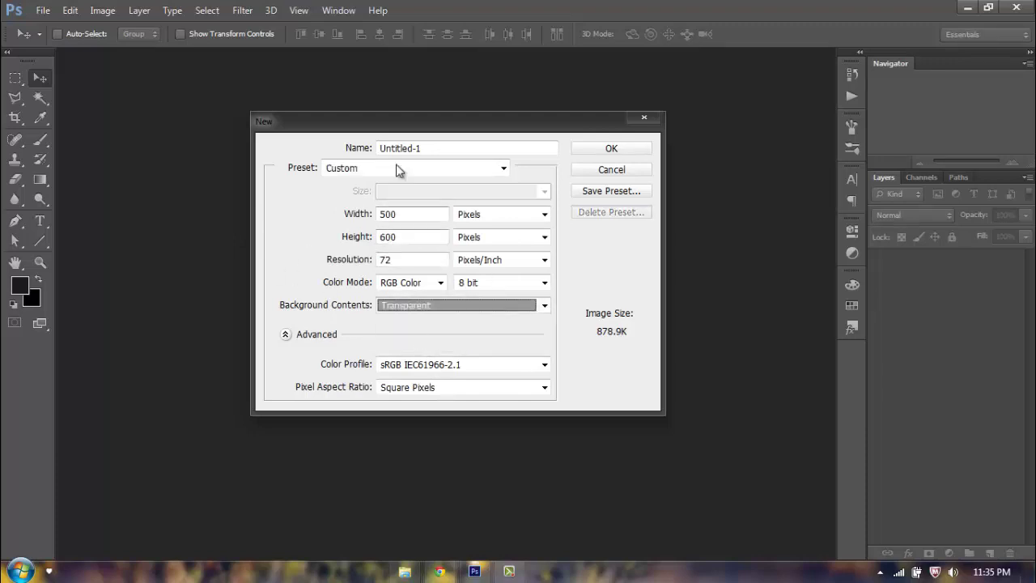
pyautogui.doubleClick(426, 149)
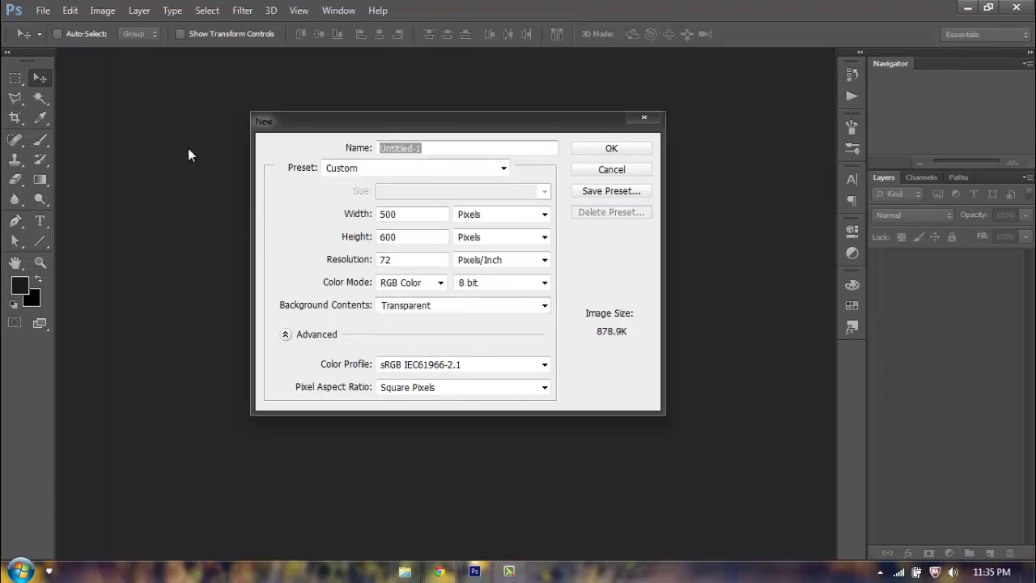
pyautogui.write('Zombie F')
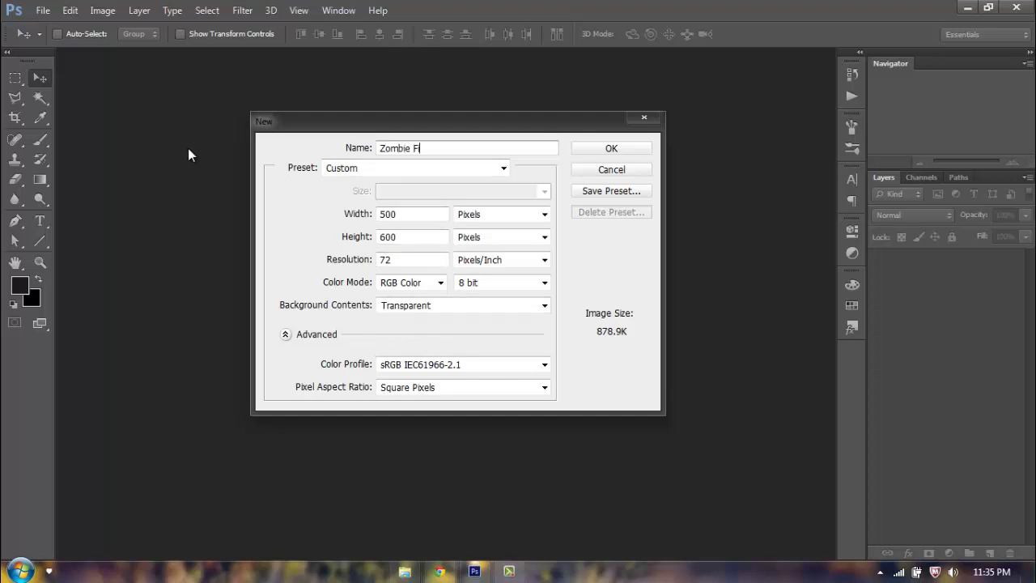
pyautogui.write('ic Poster')
pyautogui.press('Return')
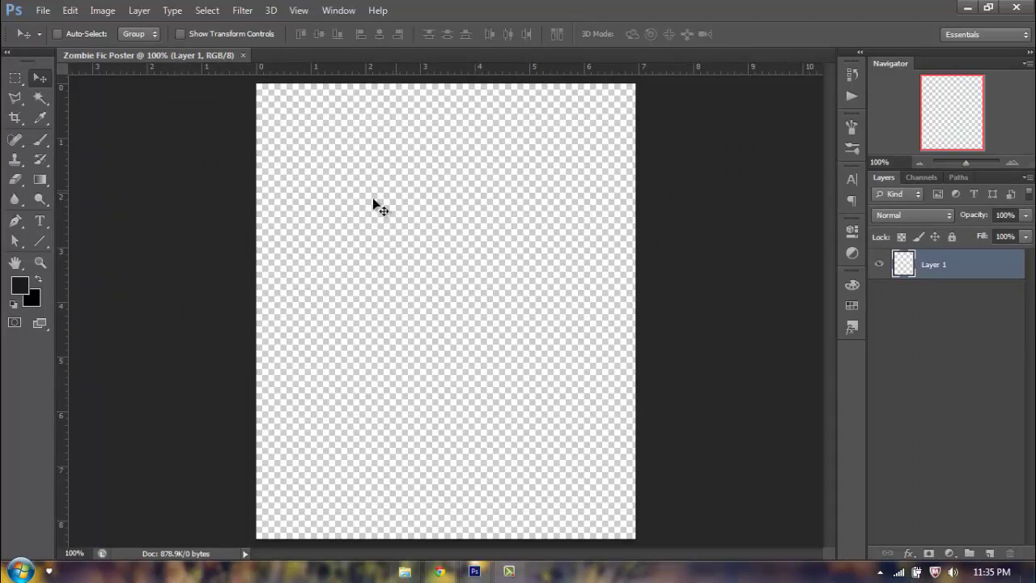
# Preview the TEXTURE3 image from the Patient Zero folder in Windows Photo Viewer and close the preview
pyautogui.click(392, 568)
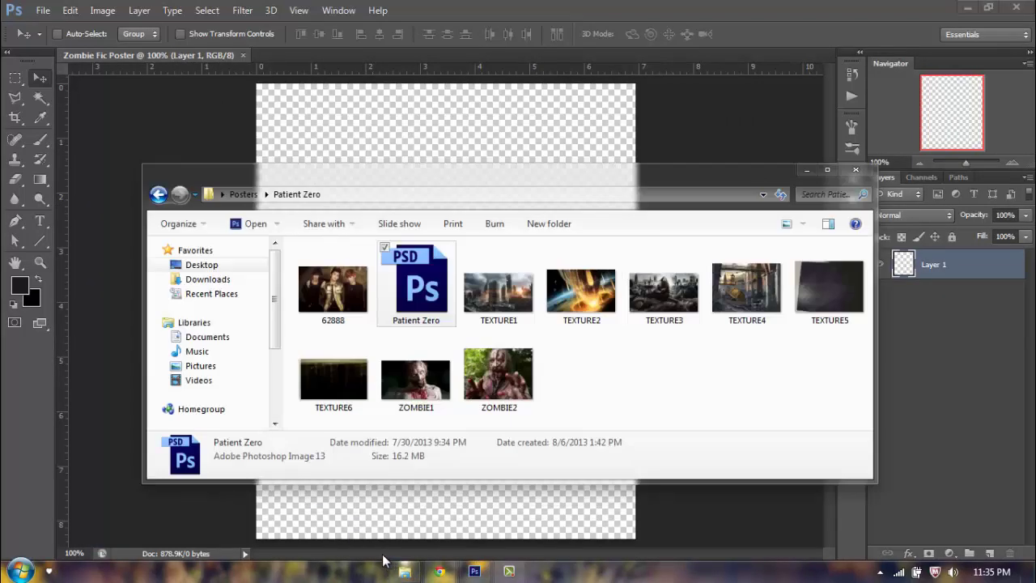
pyautogui.click(626, 399)
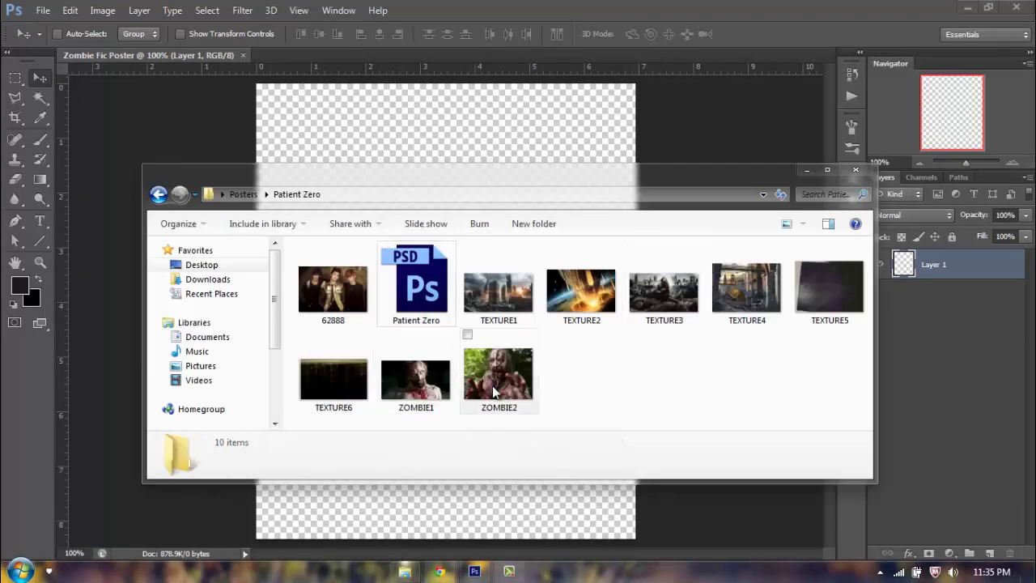
pyautogui.click(664, 290)
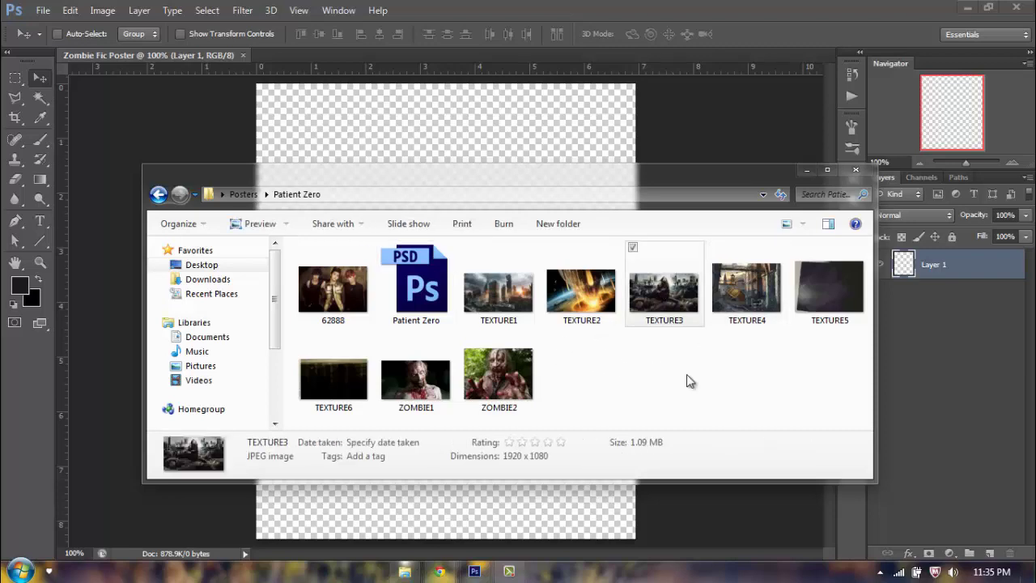
pyautogui.moveTo(664, 290)
pyautogui.mouseDown()
pyautogui.moveTo(598, 151)
pyautogui.moveTo(536, 65)
pyautogui.moveTo(669, 283)
pyautogui.mouseUp()
pyautogui.doubleClick(670, 283)
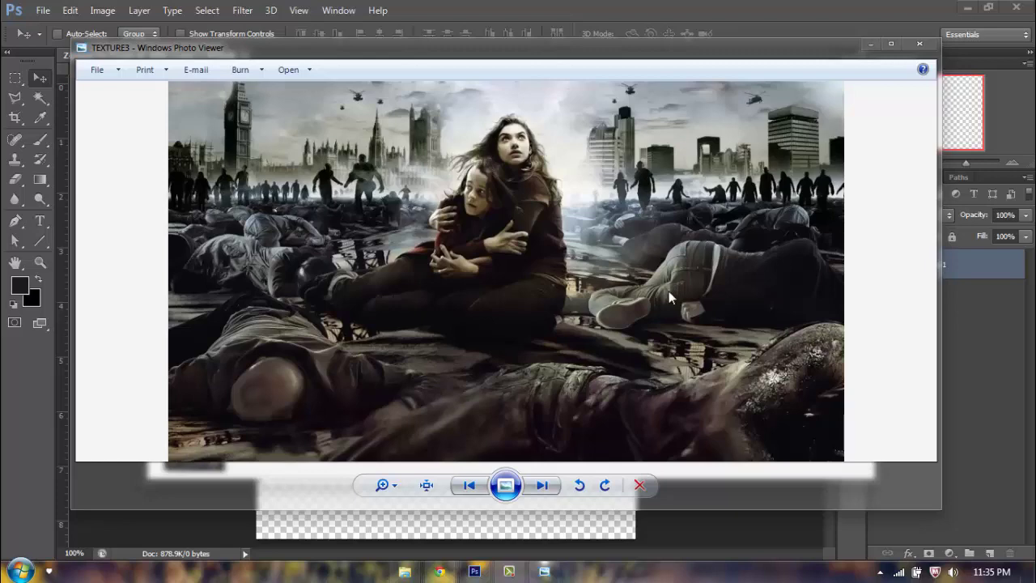
pyautogui.click(920, 44)
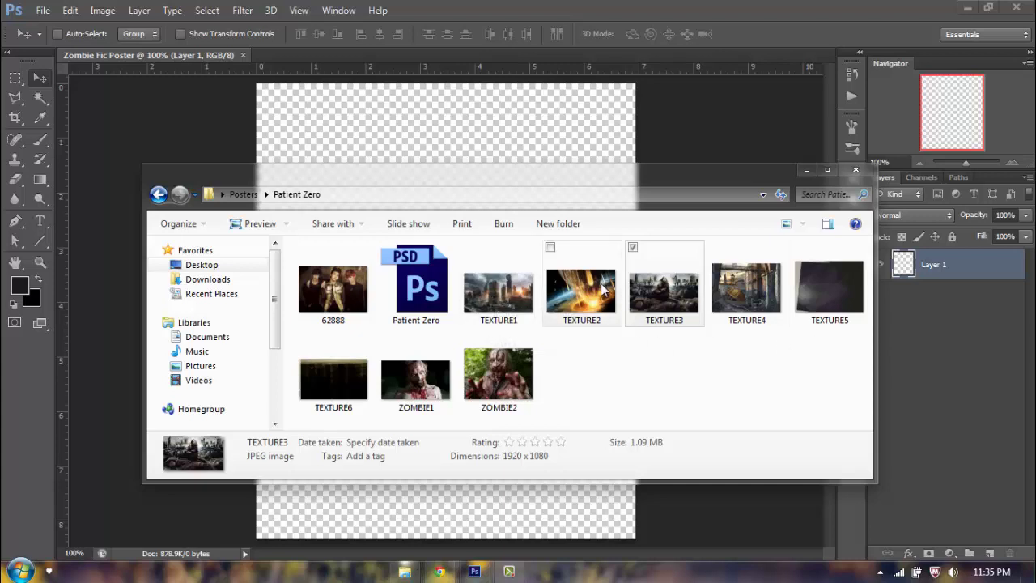
# Open TEXTURE2 and TEXTURE3 from the folder in Photoshop and add the TEXTURE3 picture to the Zombie Fic Poster document
pyautogui.keyDown('ctrl'); pyautogui.click(577, 294); pyautogui.keyUp('ctrl')
pyautogui.moveTo(663, 296); pyautogui.dragTo(459, 54)
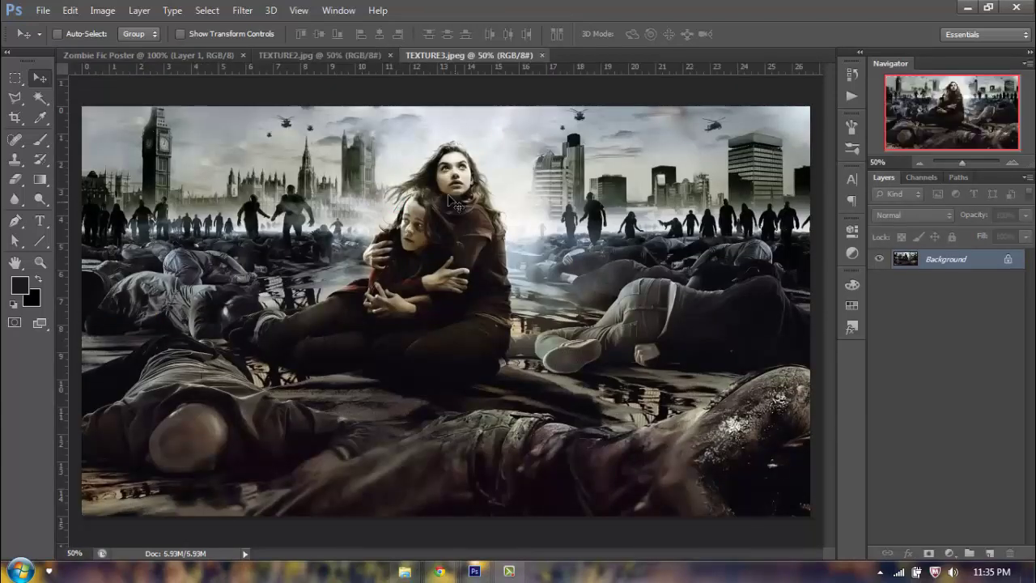
pyautogui.moveTo(217, 64); pyautogui.dragTo(517, 209)
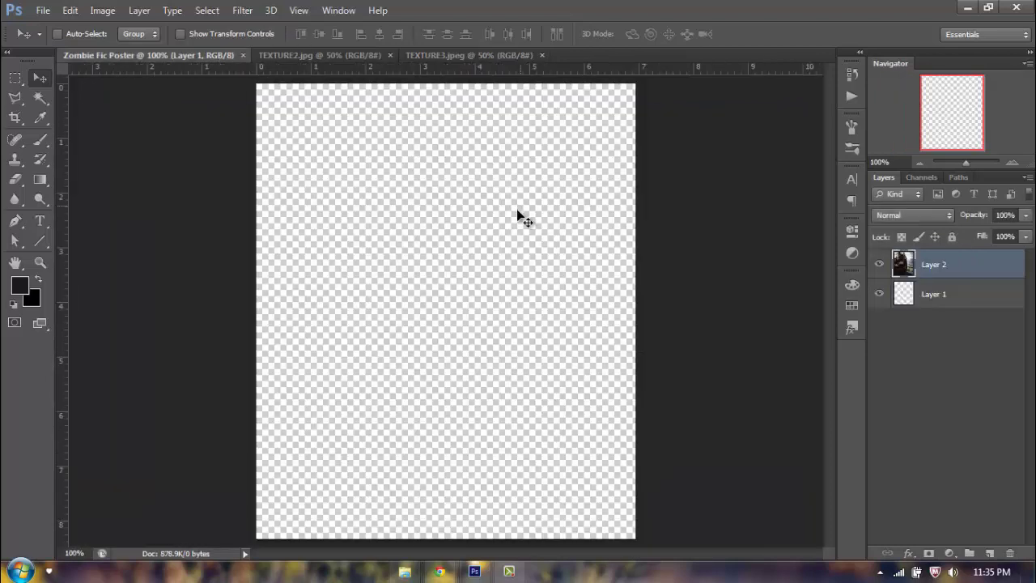
pyautogui.moveTo(597, 254); pyautogui.dragTo(597, 257)
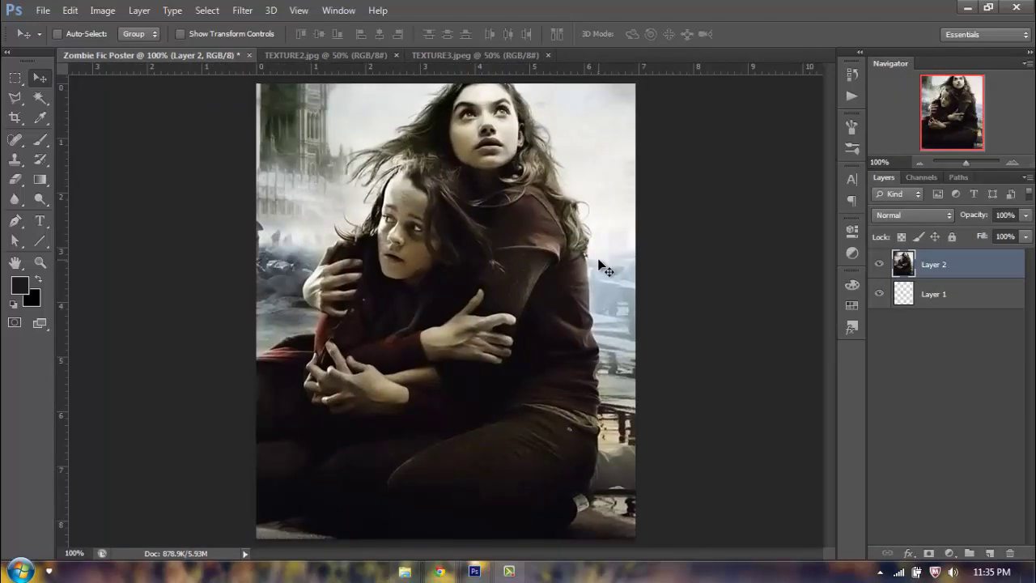
# Scale the TEXTURE3 layer proportionally to 50% and move it up against the canvas's upper edge
pyautogui.hotkey('ctrl', 't')
pyautogui.click(297, 33)
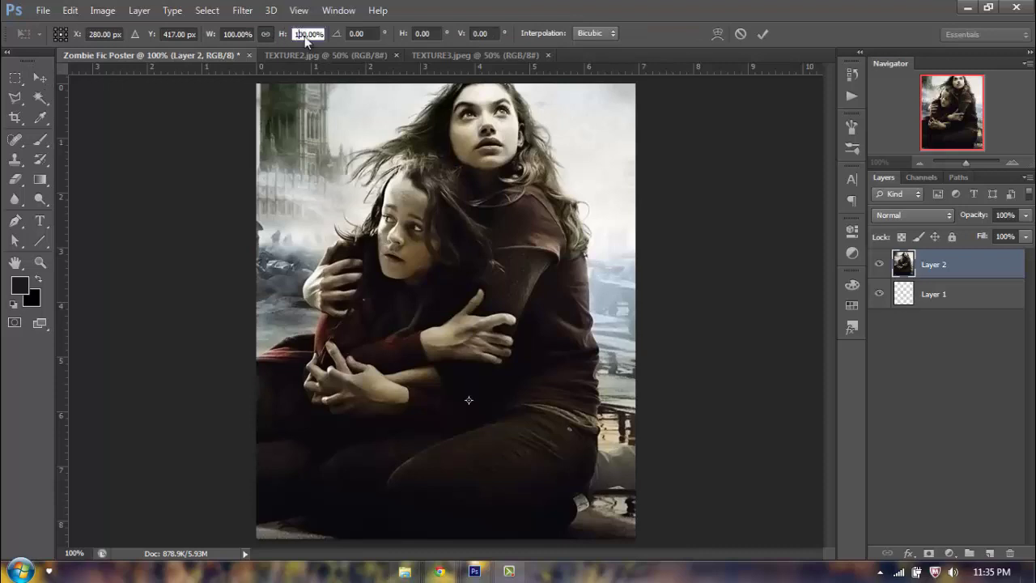
pyautogui.write('1')
pyautogui.write('50')
pyautogui.press('Return')
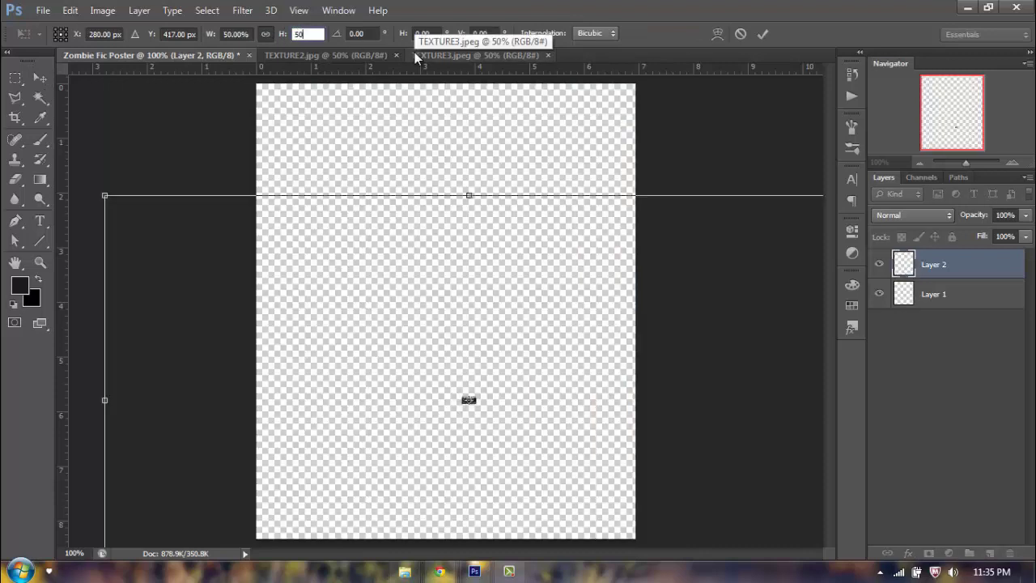
pyautogui.moveTo(489, 289); pyautogui.dragTo(528, 270)
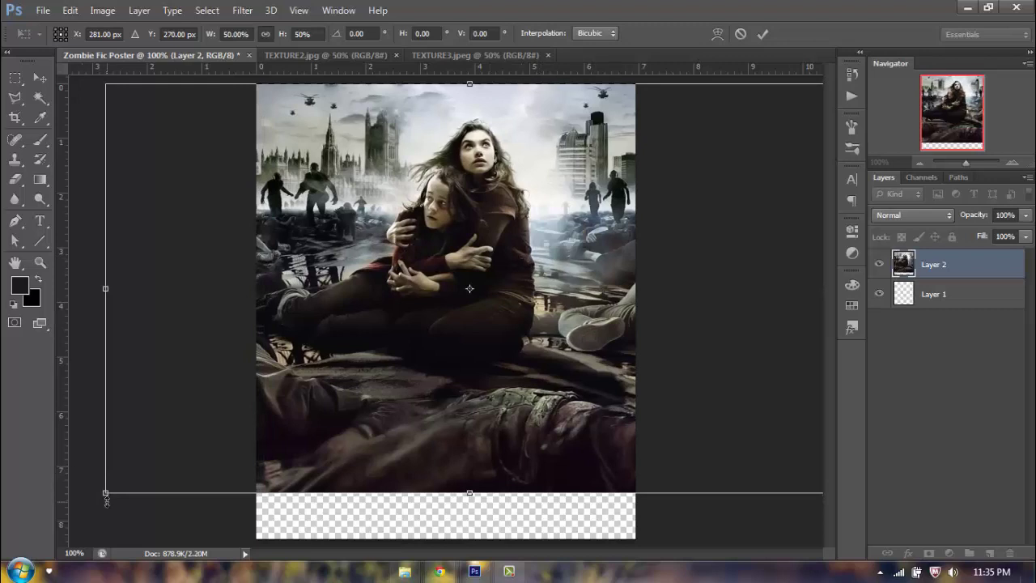
# Shrink the TEXTURE3 layer further to about 44.7%, keeping it against the canvas's upper edge, and apply the transform
pyautogui.moveTo(113, 491); pyautogui.dragTo(152, 465)
pyautogui.moveTo(463, 400); pyautogui.dragTo(441, 397)
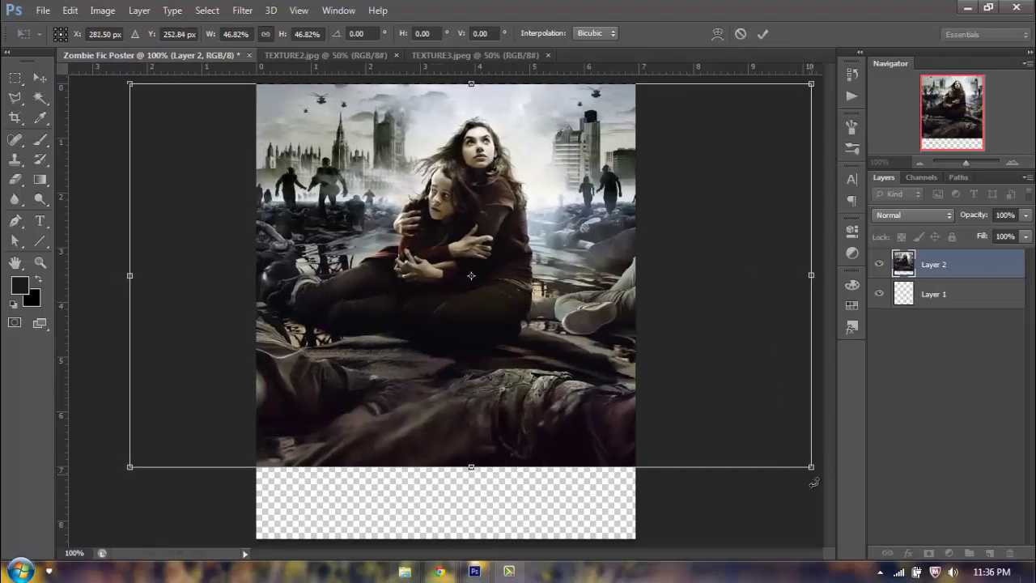
pyautogui.moveTo(812, 468); pyautogui.dragTo(780, 449)
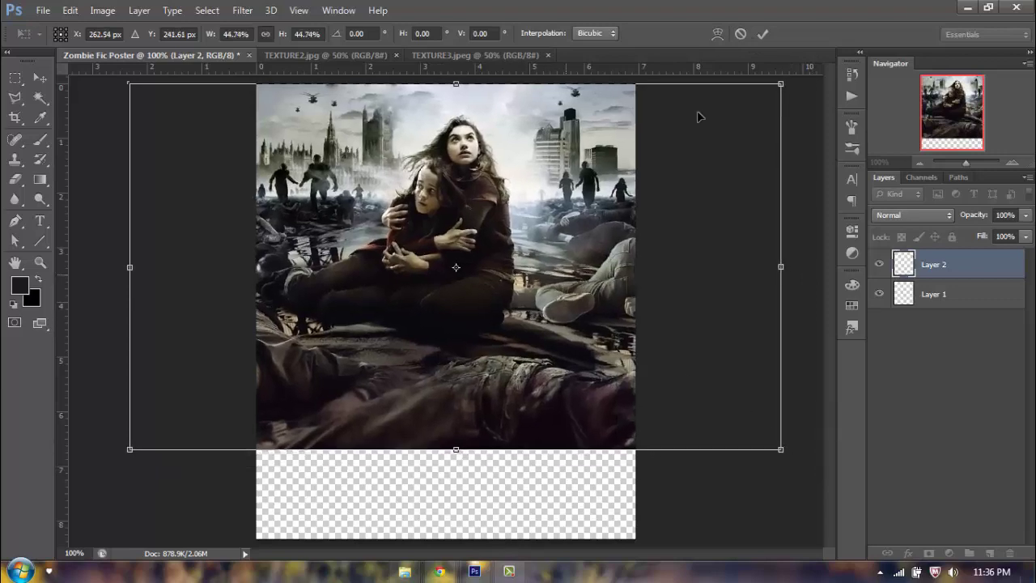
pyautogui.click(760, 37)
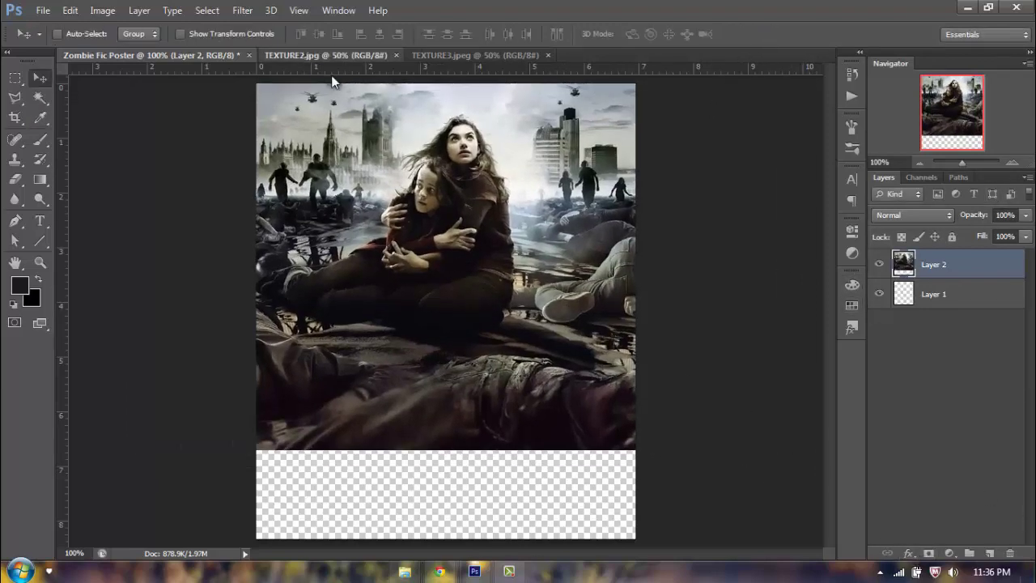
# Copy the TEXTURE2 picture into the Zombie Fic Poster document and close both texture documents
pyautogui.click(336, 55)
pyautogui.click(170, 55)
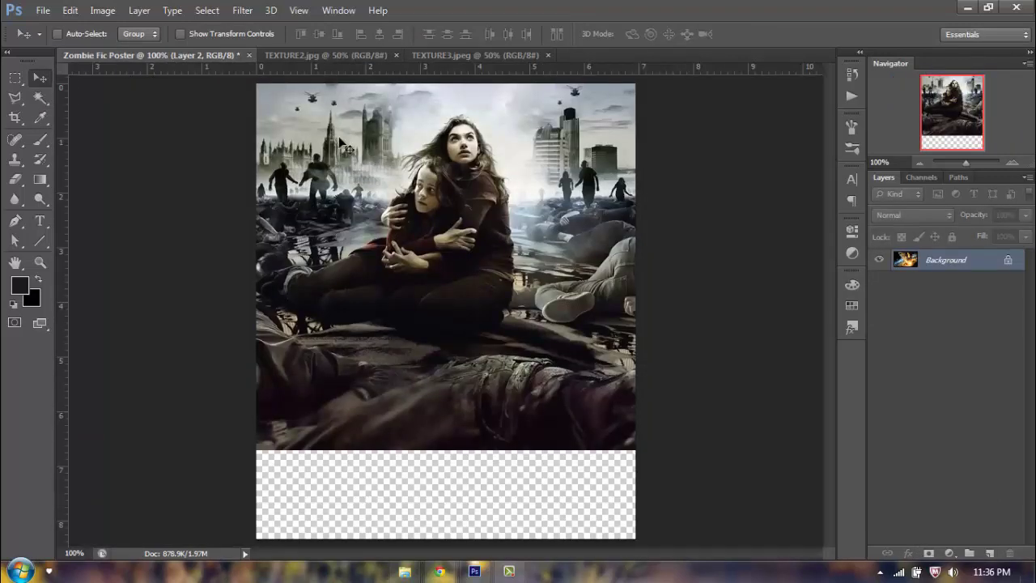
pyautogui.hotkey('ctrl', 'v')
pyautogui.click(396, 55)
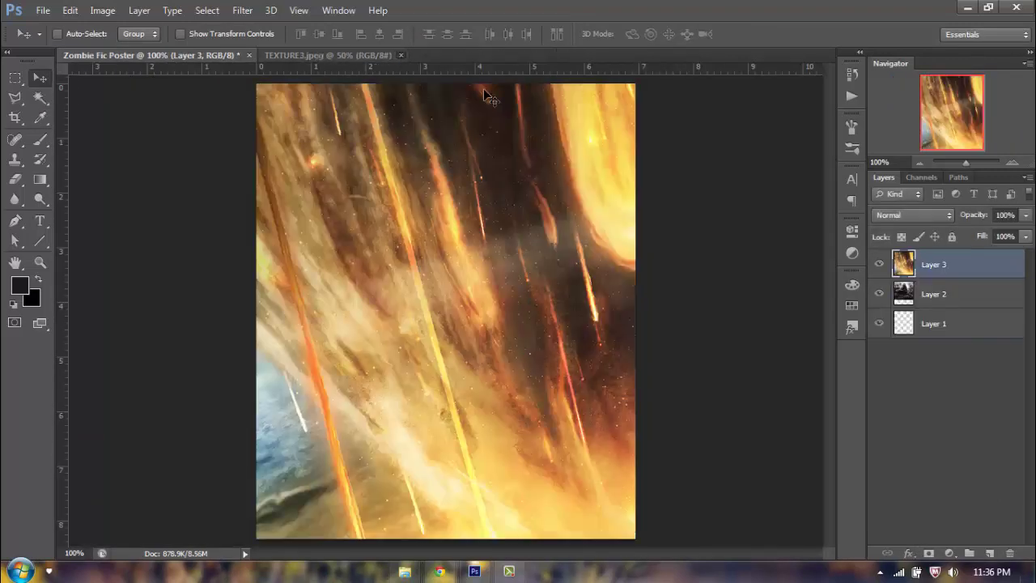
pyautogui.click(401, 55)
# Scale the TEXTURE2 meteor layer proportionally to 39%, place it over the lower part of the canvas, and apply the transform
pyautogui.click(963, 288)
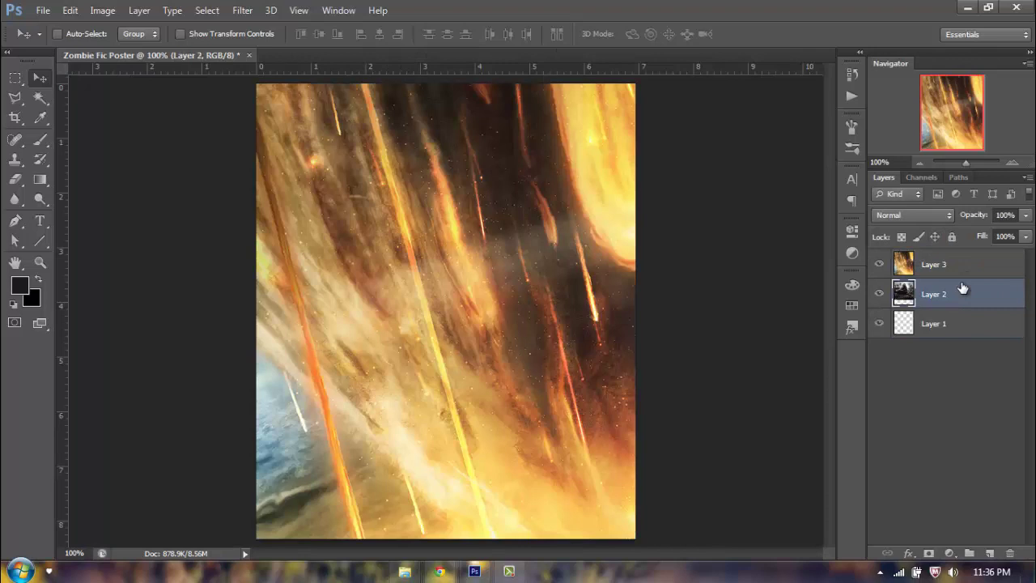
pyautogui.click(963, 270)
pyautogui.hotkey('ctrl', 't')
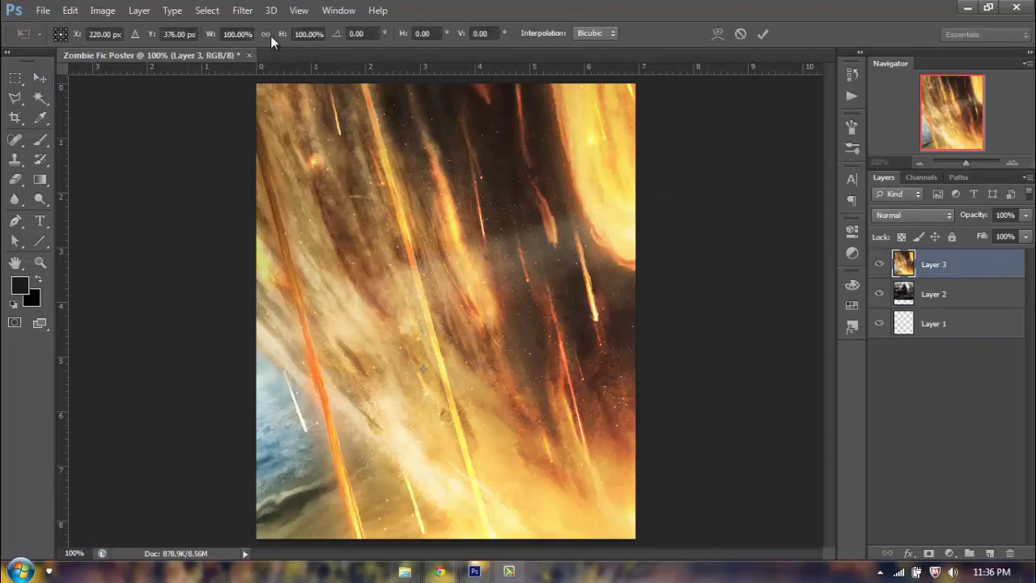
pyautogui.click(280, 36)
pyautogui.write('37')
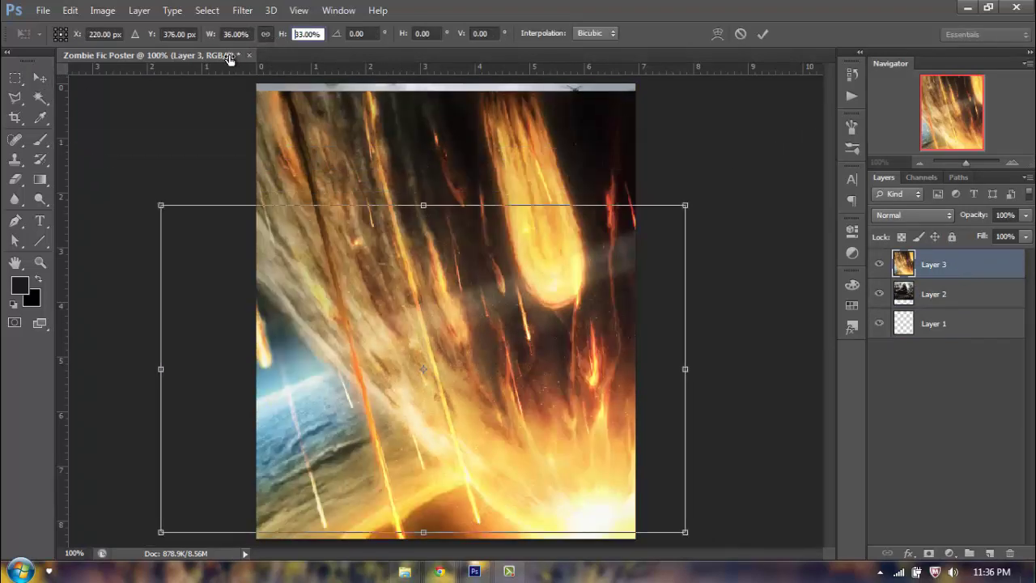
pyautogui.write('39')
pyautogui.press('Return')
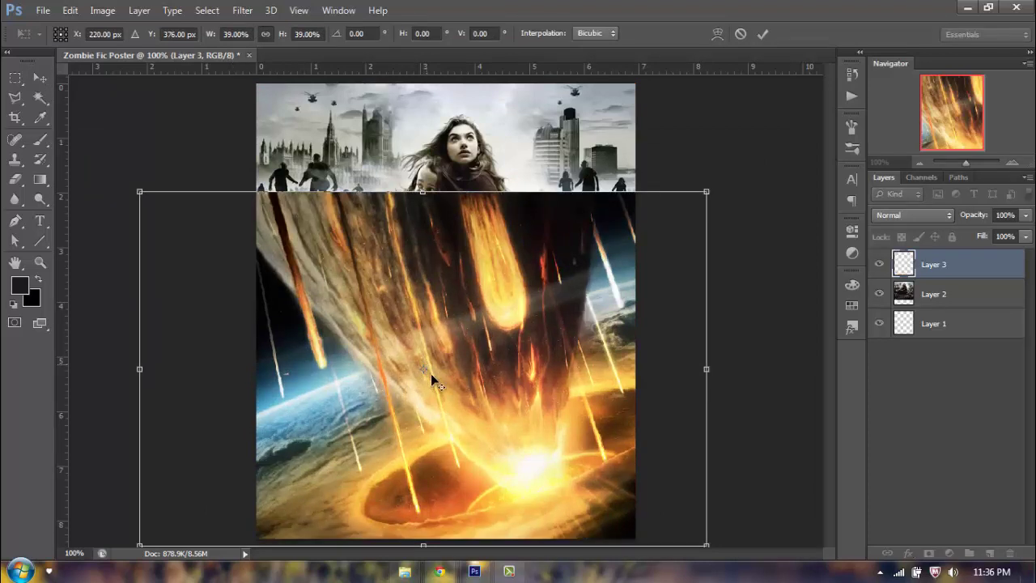
pyautogui.moveTo(403, 306); pyautogui.dragTo(445, 317)
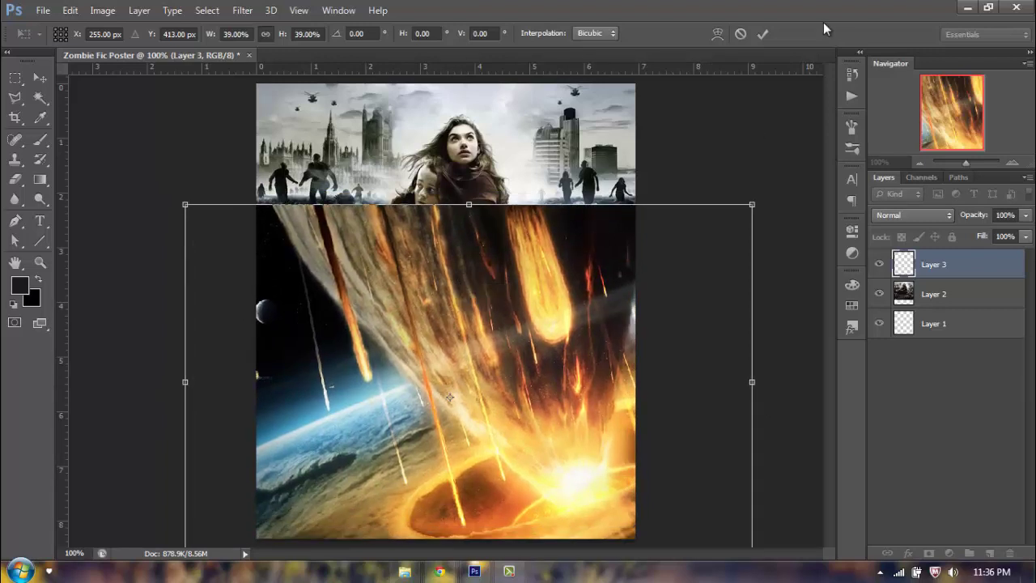
pyautogui.click(763, 33)
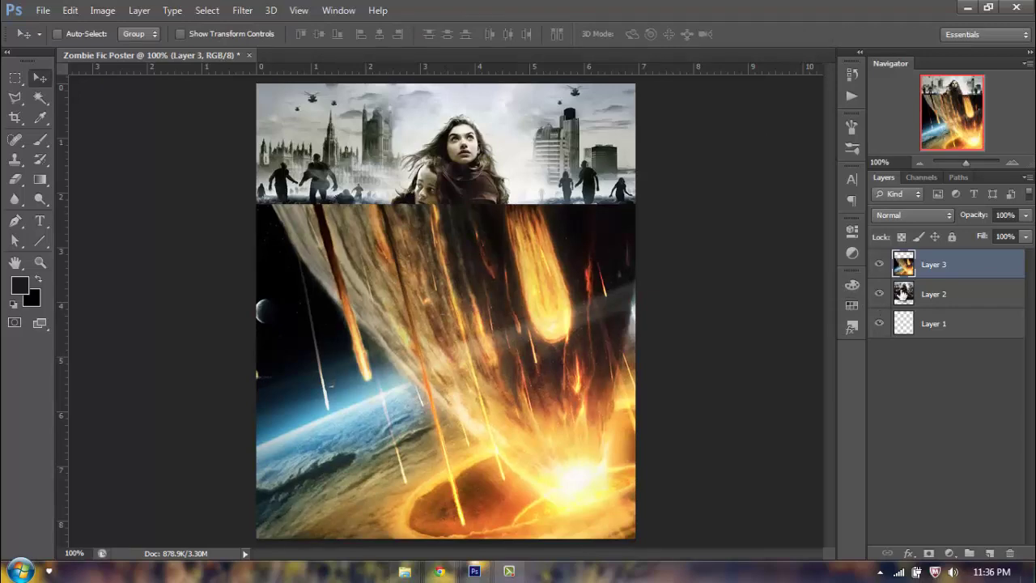
# Hide the TEXTURE2 meteor layer to view the city layer beneath it
pyautogui.click(880, 264)
pyautogui.click(879, 264)
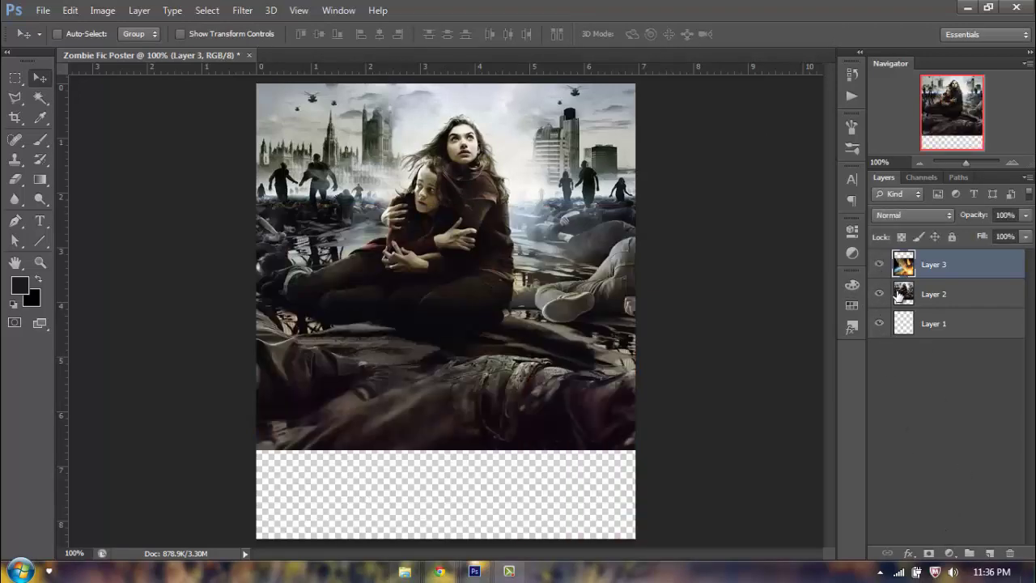
# Make the TEXTURE2 meteor layer (Layer 3) visible and add a Reveal All layer mask to it
pyautogui.click(931, 294)
pyautogui.click(920, 264)
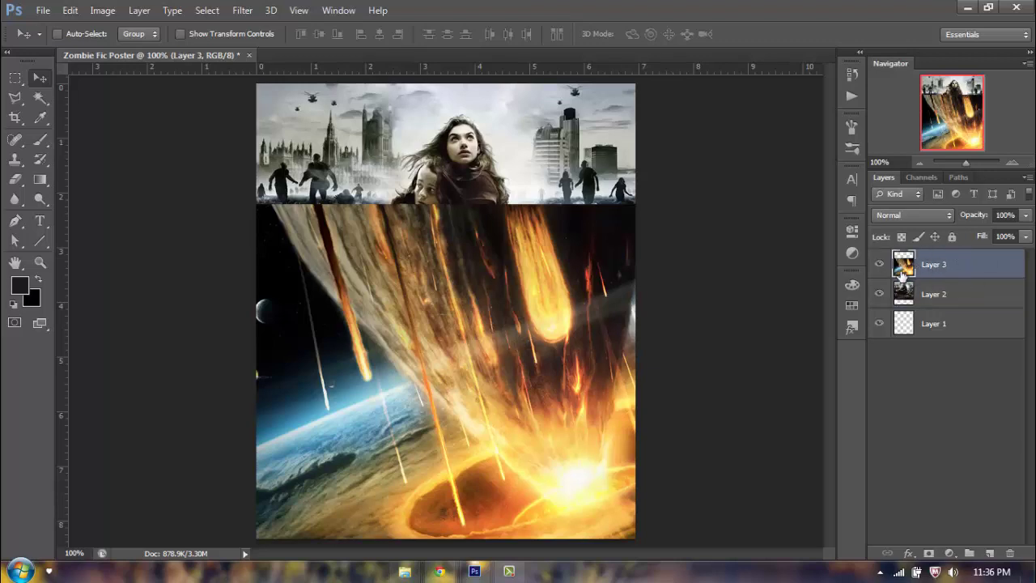
pyautogui.click(880, 265)
pyautogui.click(881, 268)
pyautogui.click(136, 11)
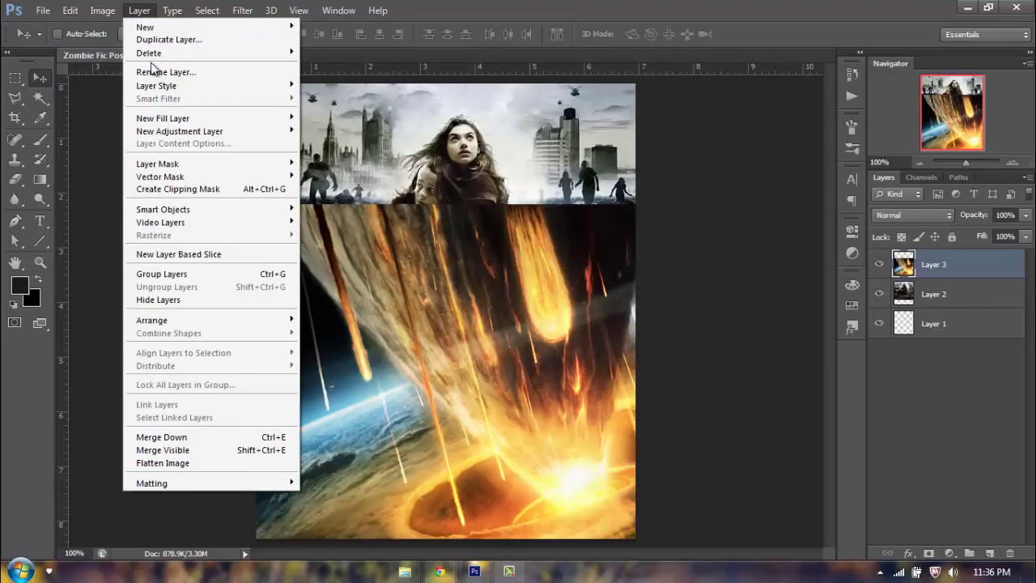
pyautogui.moveTo(142, 165)
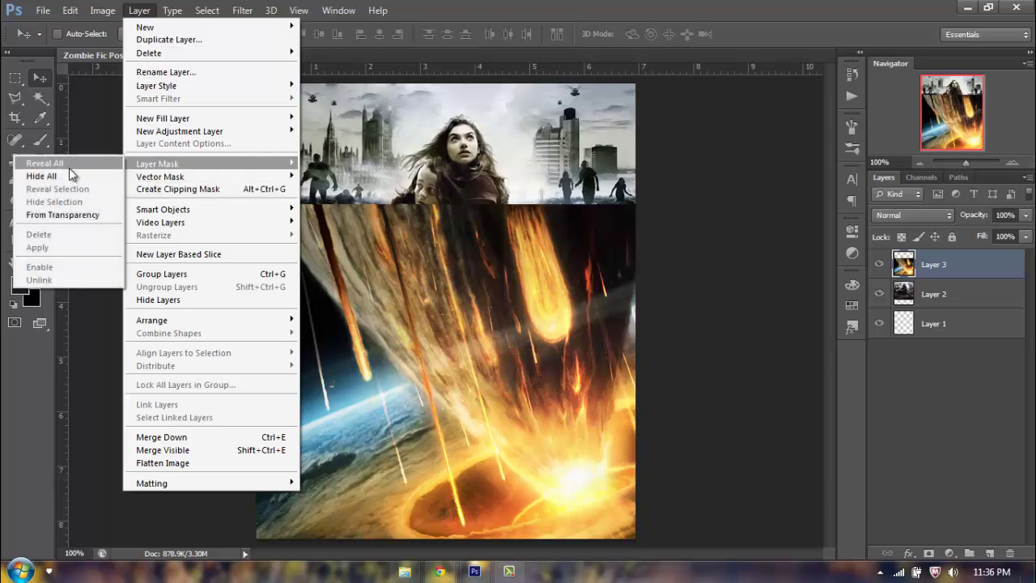
pyautogui.click(44, 163)
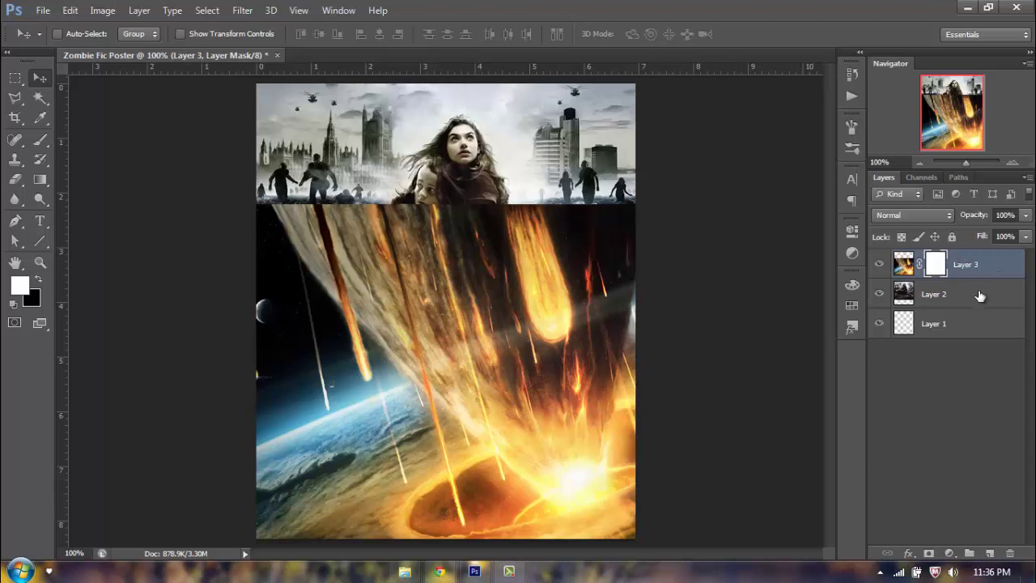
# Try the Black, White linear gradient on Layer 3's mask, running downward from the meteor picture's upper edge
pyautogui.click(42, 141)
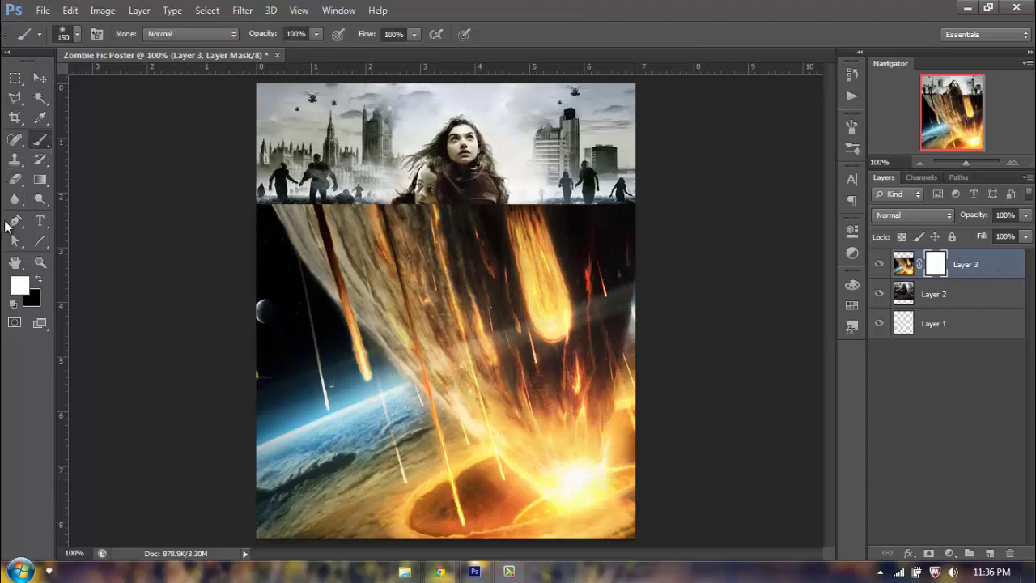
pyautogui.click(42, 180)
pyautogui.click(79, 177)
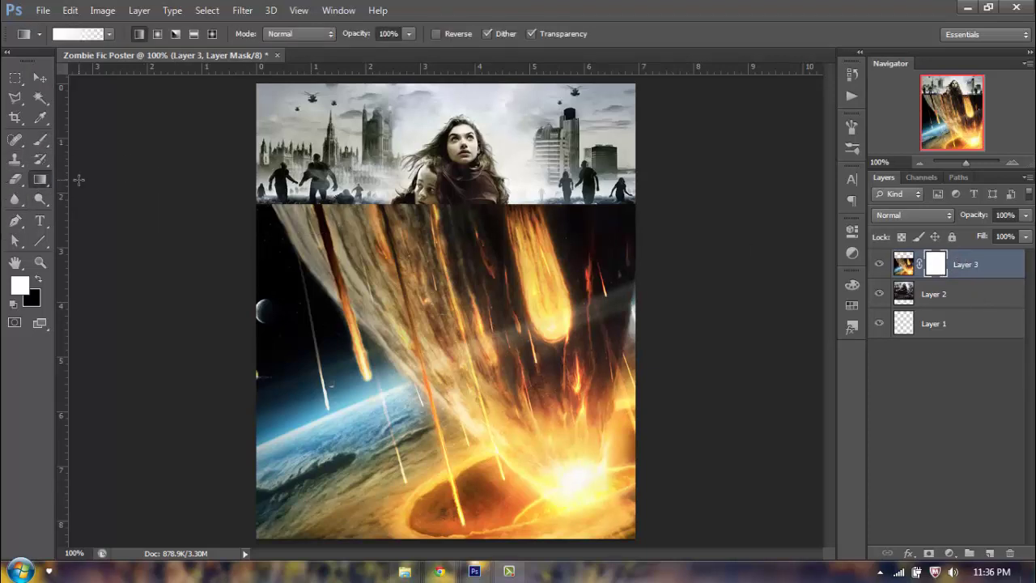
pyautogui.click(109, 34)
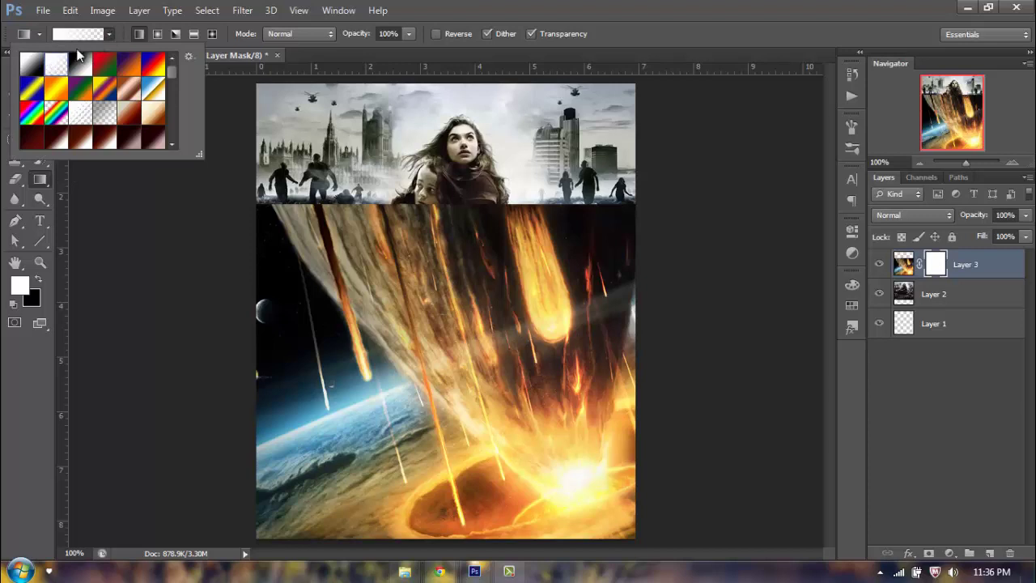
pyautogui.click(81, 64)
pyautogui.click(507, 6)
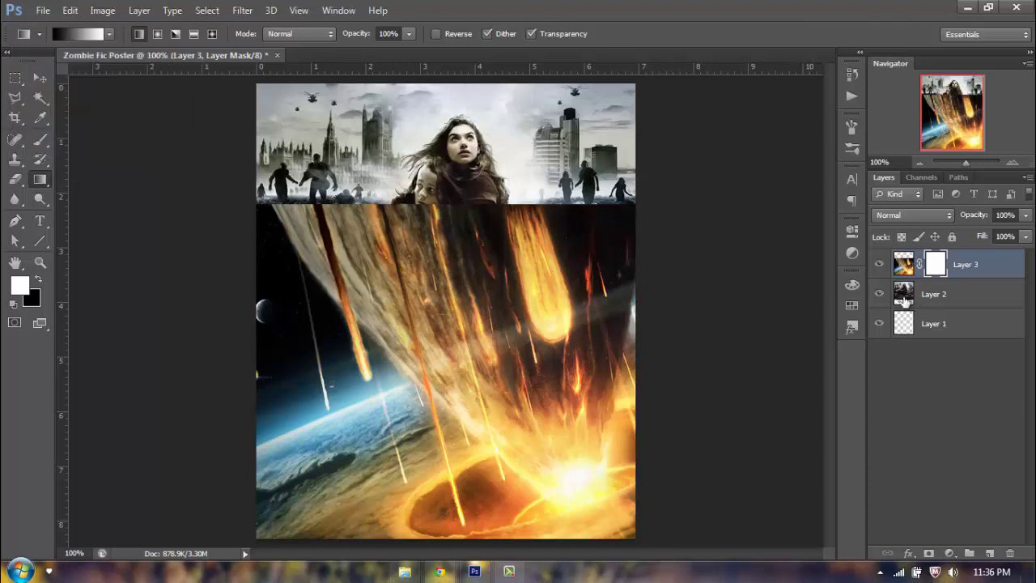
pyautogui.moveTo(457, 209); pyautogui.dragTo(444, 358)
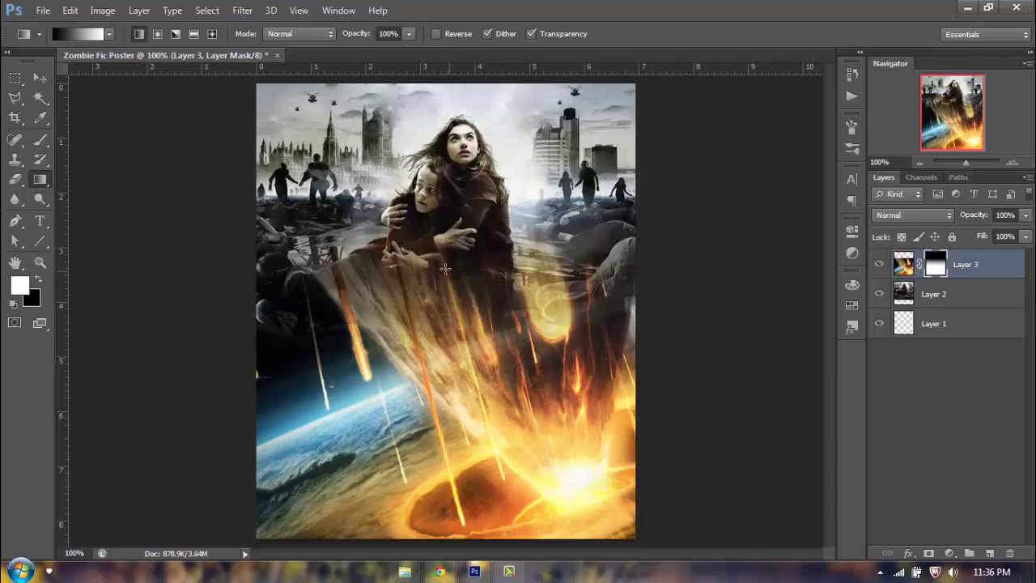
# Try further black-to-white gradients on Layer 3's mask, varying the starting height and length of the blend
pyautogui.moveTo(431, 207); pyautogui.dragTo(430, 294)
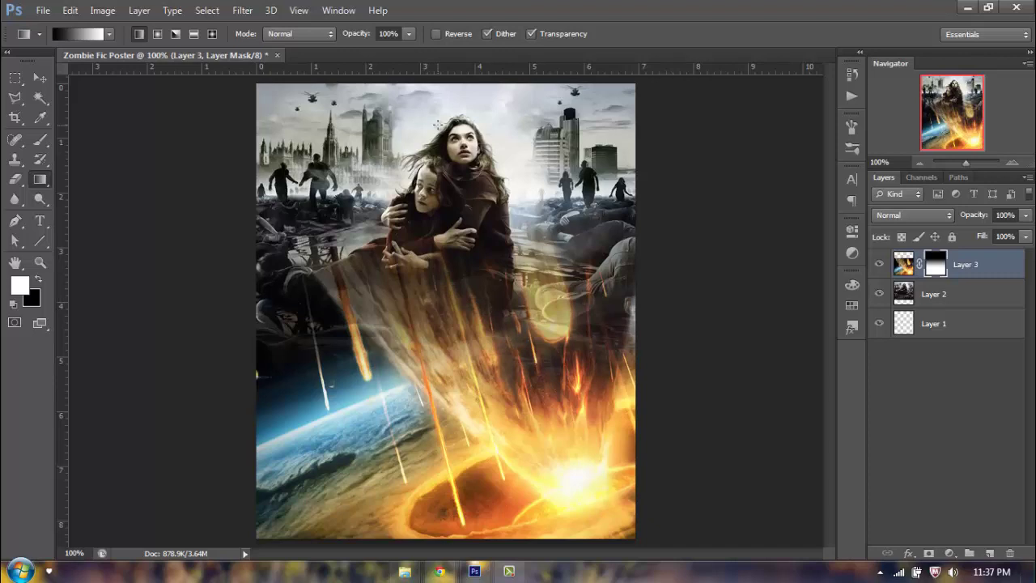
pyautogui.moveTo(438, 172); pyautogui.dragTo(439, 332)
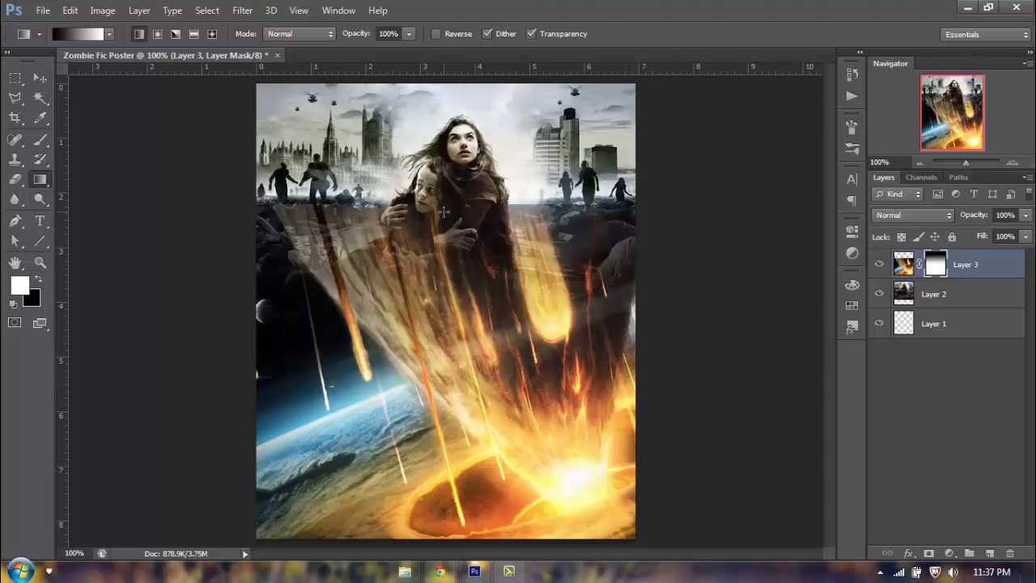
pyautogui.moveTo(444, 212); pyautogui.dragTo(441, 448)
pyautogui.moveTo(476, 390); pyautogui.dragTo(476, 390)
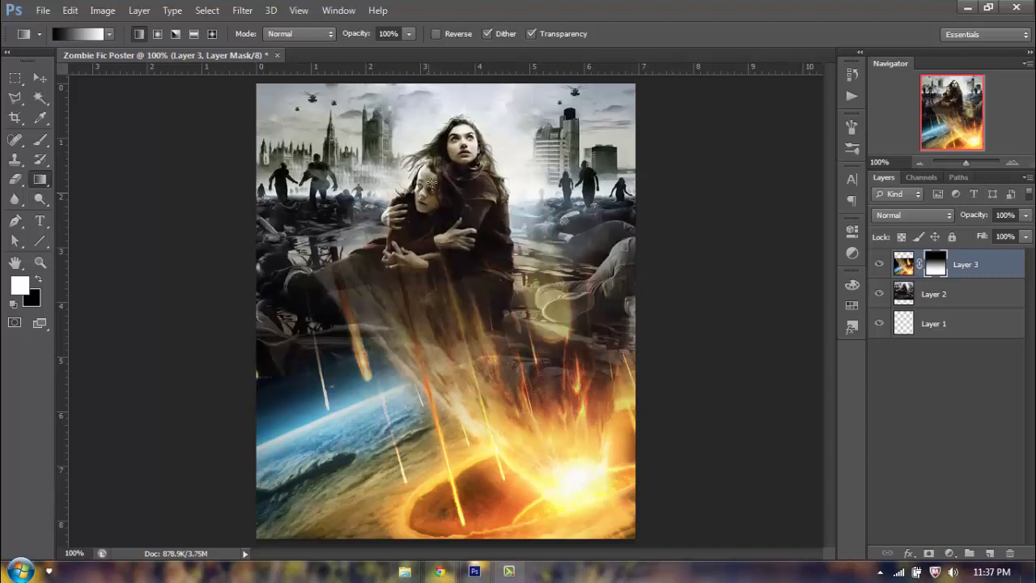
pyautogui.moveTo(432, 183); pyautogui.dragTo(427, 208)
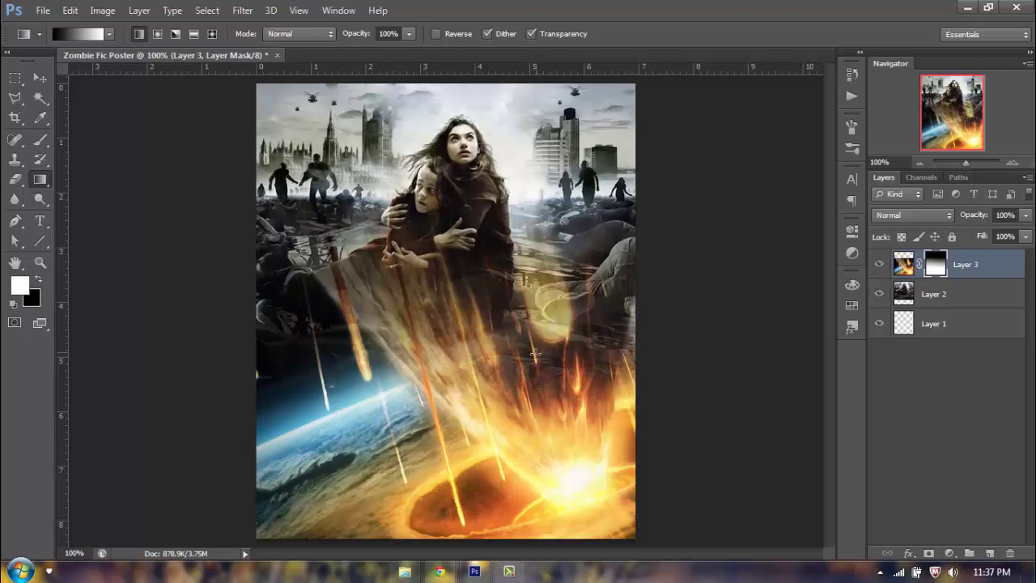
pyautogui.moveTo(535, 353); pyautogui.dragTo(441, 336)
# Undo all the gradient fills on Layer 3's mask, back to the plain white mask
pyautogui.hotkey('ctrl', 'alt', 'z')
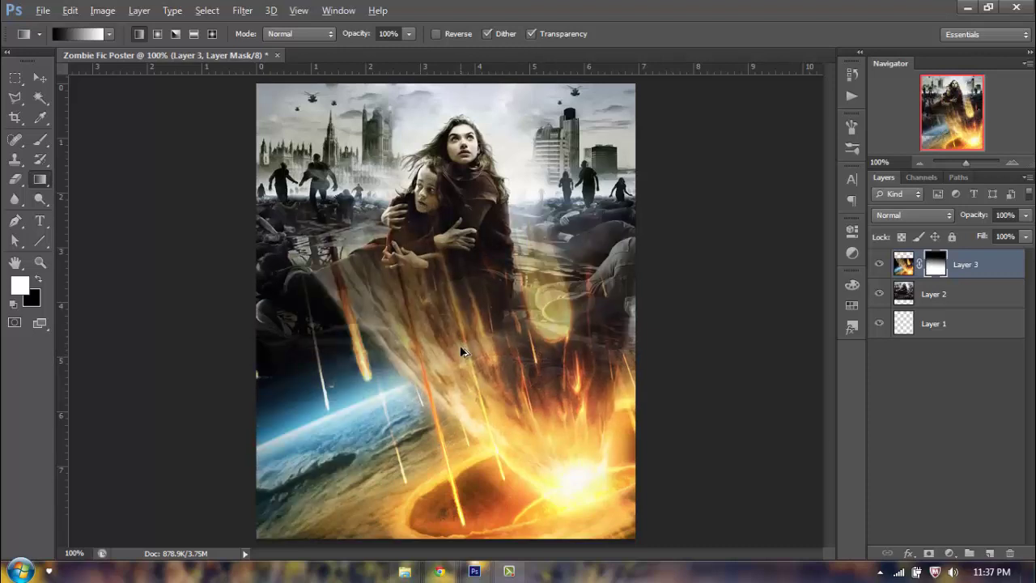
pyautogui.hotkey('ctrl', 'alt', 'z')
pyautogui.hotkey('ctrl', 'alt', 'z')
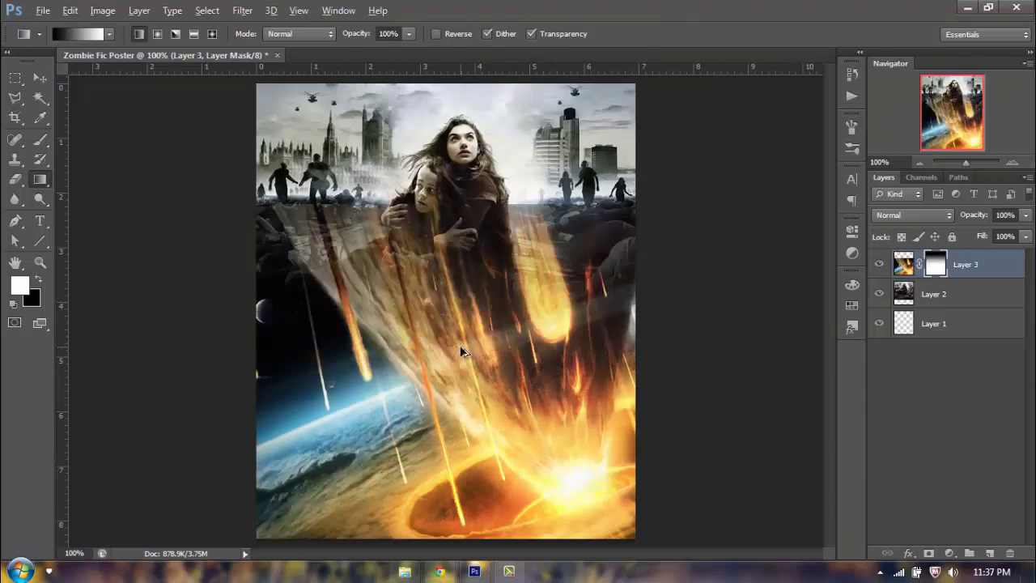
pyautogui.hotkey('ctrl', 'alt', 'z')
pyautogui.hotkey('ctrl', 'alt', 'z')
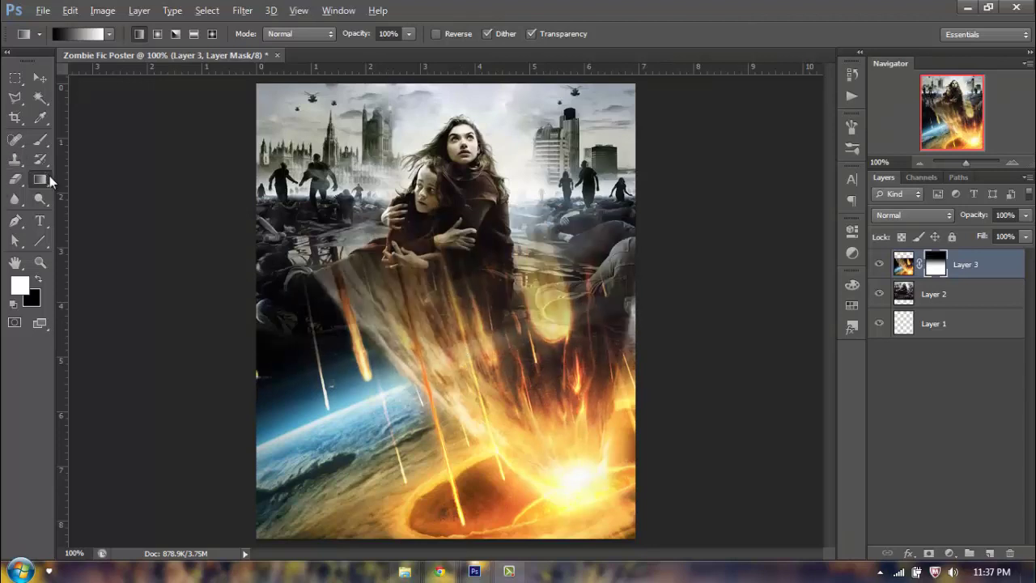
pyautogui.hotkey('ctrl', 'alt', 'z')
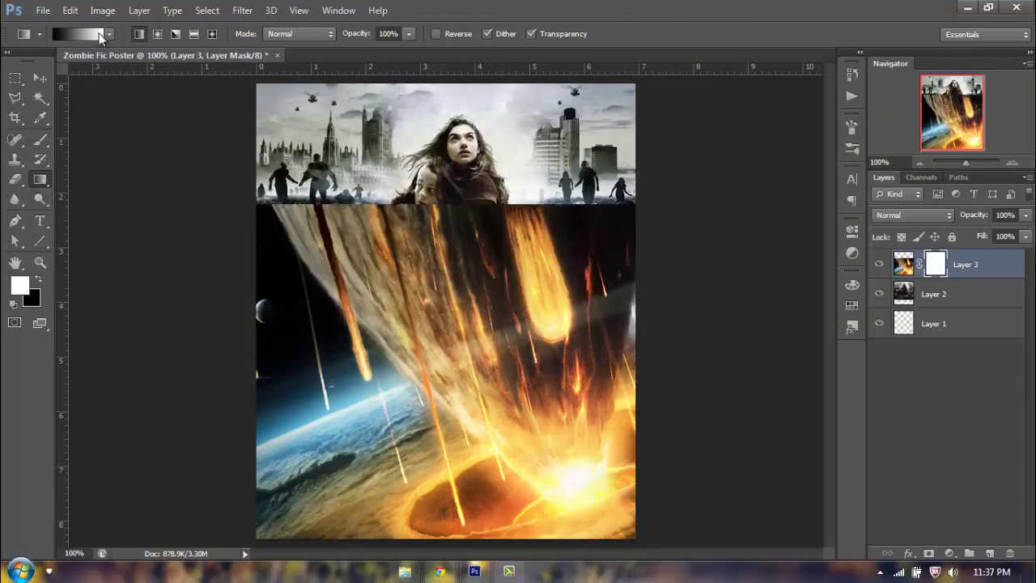
# Fade out the upper part of the meteor picture on Layer 3's mask with the Foreground to Transparent gradient and black foreground
pyautogui.click(101, 38)
pyautogui.click(628, 196)
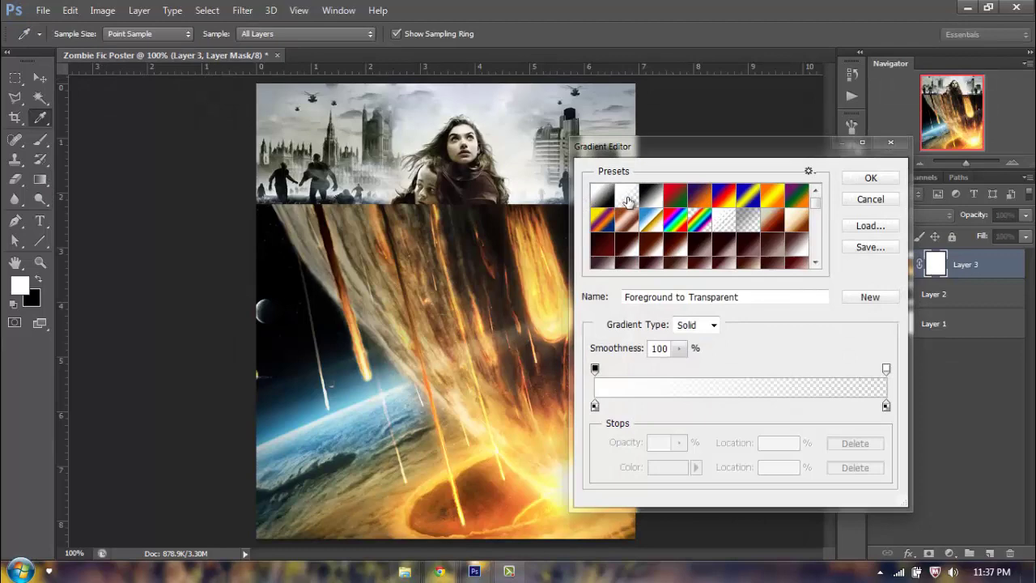
pyautogui.click(865, 179)
pyautogui.click(38, 280)
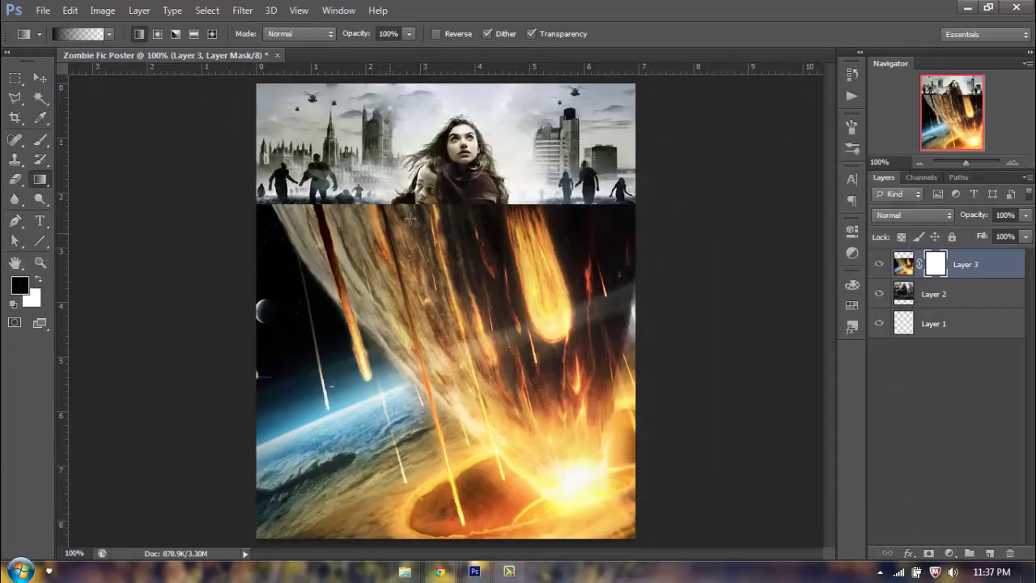
pyautogui.moveTo(454, 206); pyautogui.dragTo(461, 325)
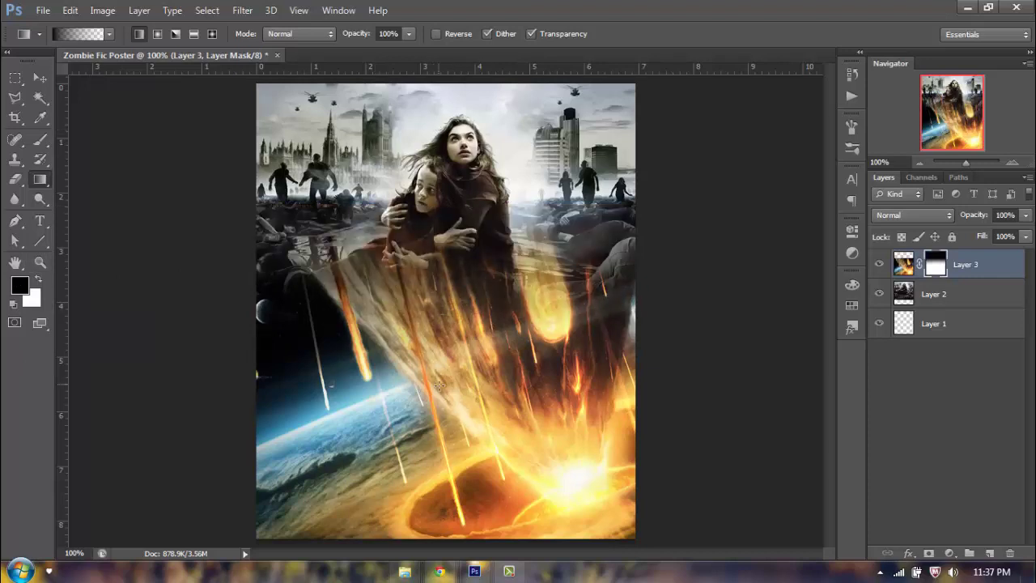
pyautogui.moveTo(437, 387); pyautogui.dragTo(444, 377)
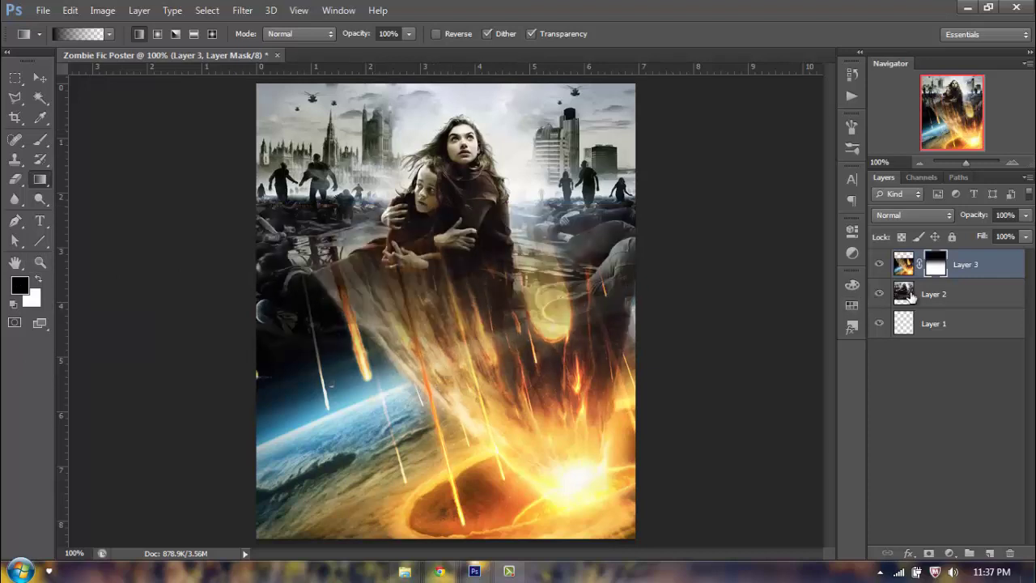
# Hide Layer 2 and move it above Layer 3 in the layer stack
pyautogui.click(886, 305)
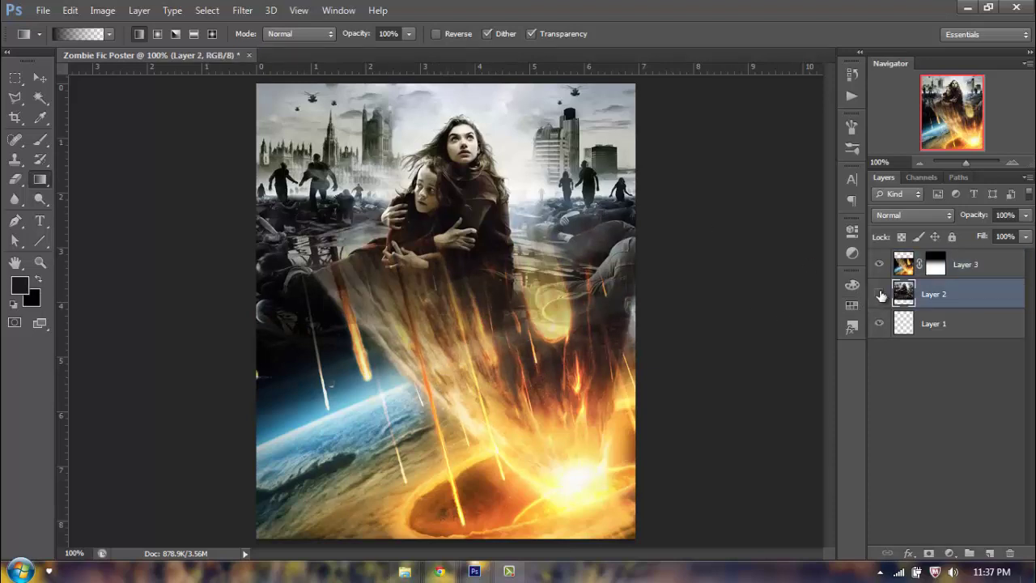
pyautogui.click(880, 295)
pyautogui.moveTo(959, 312); pyautogui.dragTo(917, 285)
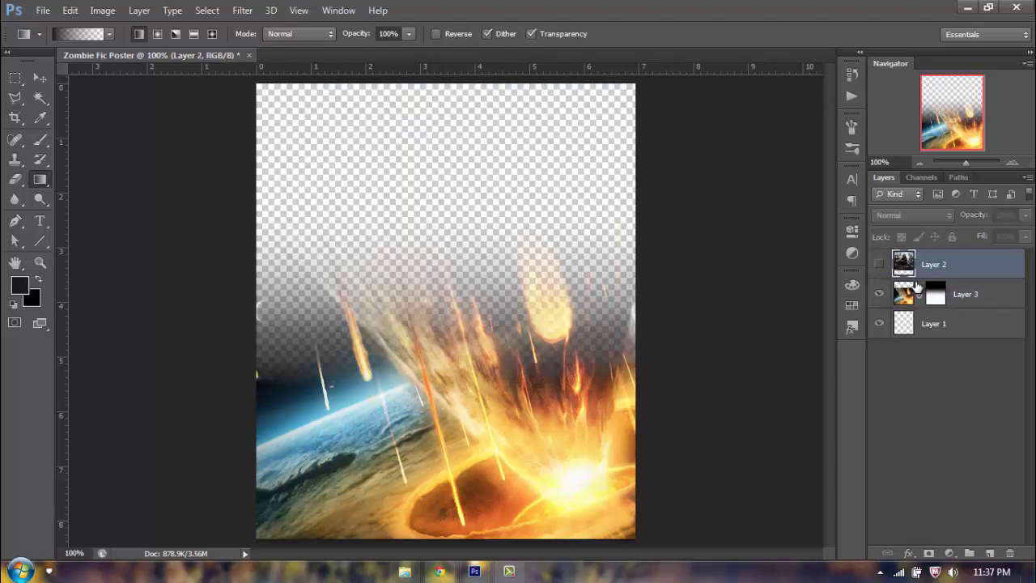
# Open TEXTURE1 from the Patient Zero folder and place it in the Zombie Fic Poster beneath Layer 3, over the upper canvas
pyautogui.click(405, 572)
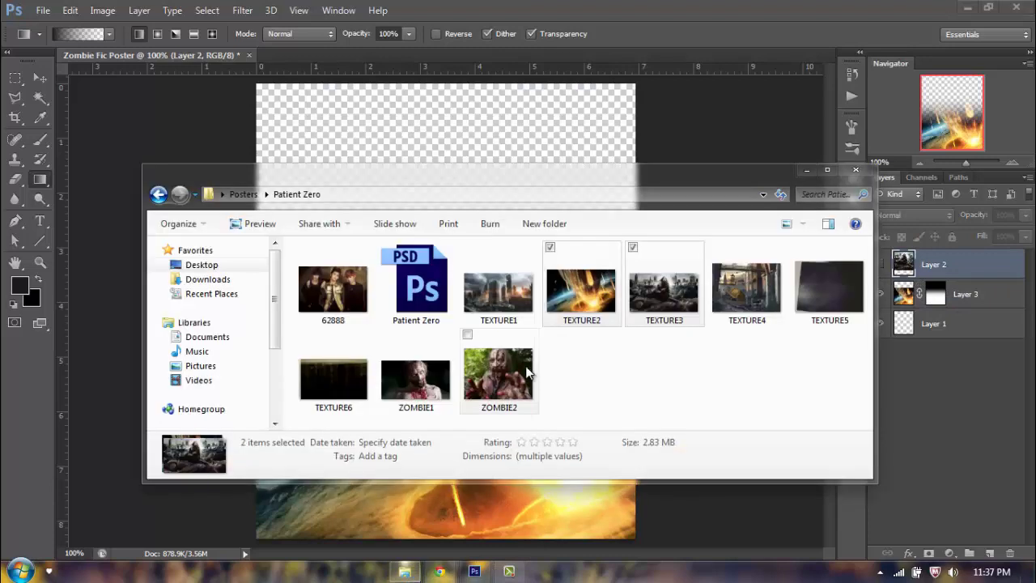
pyautogui.moveTo(498, 291); pyautogui.dragTo(654, 138)
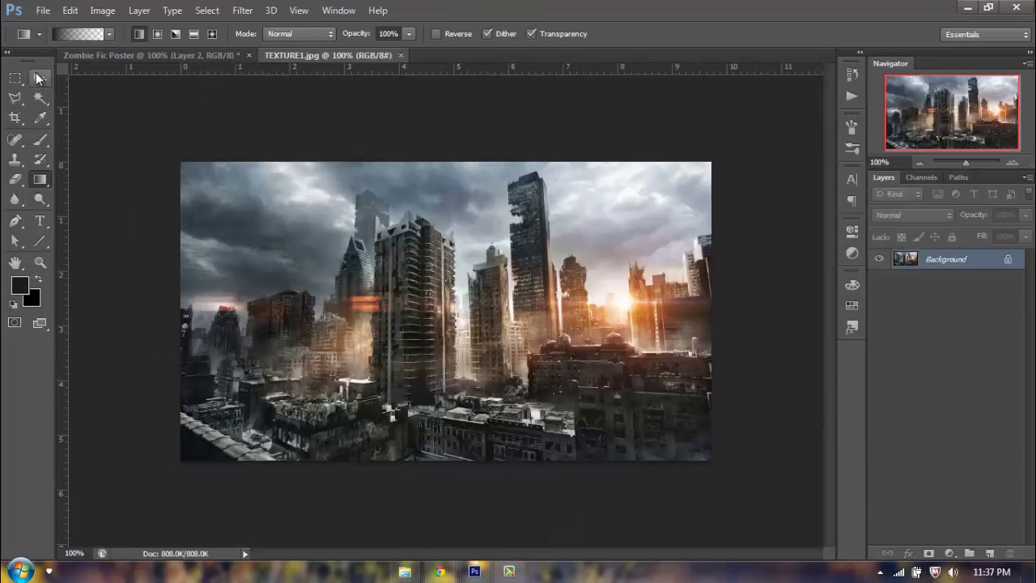
pyautogui.click(39, 78)
pyautogui.moveTo(211, 59); pyautogui.dragTo(364, 137)
pyautogui.moveTo(923, 324); pyautogui.dragTo(943, 340)
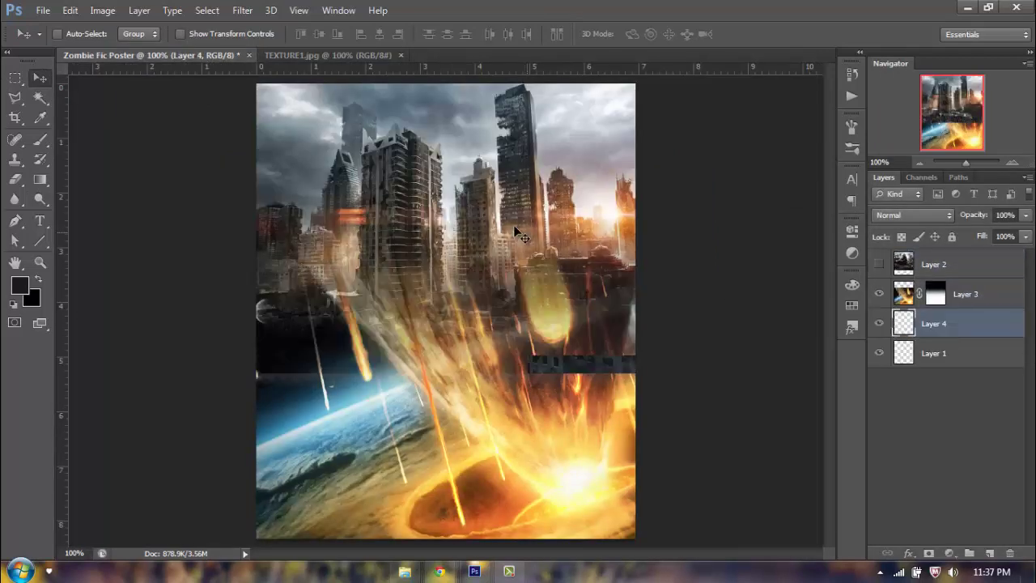
pyautogui.moveTo(548, 235)
pyautogui.mouseDown()
pyautogui.moveTo(543, 263)
pyautogui.moveTo(546, 243)
pyautogui.mouseUp()
# Apply a white-to-transparent gradient downward on Layer 3's mask where the city meets the meteors, and show Layer 2 again
pyautogui.click(936, 297)
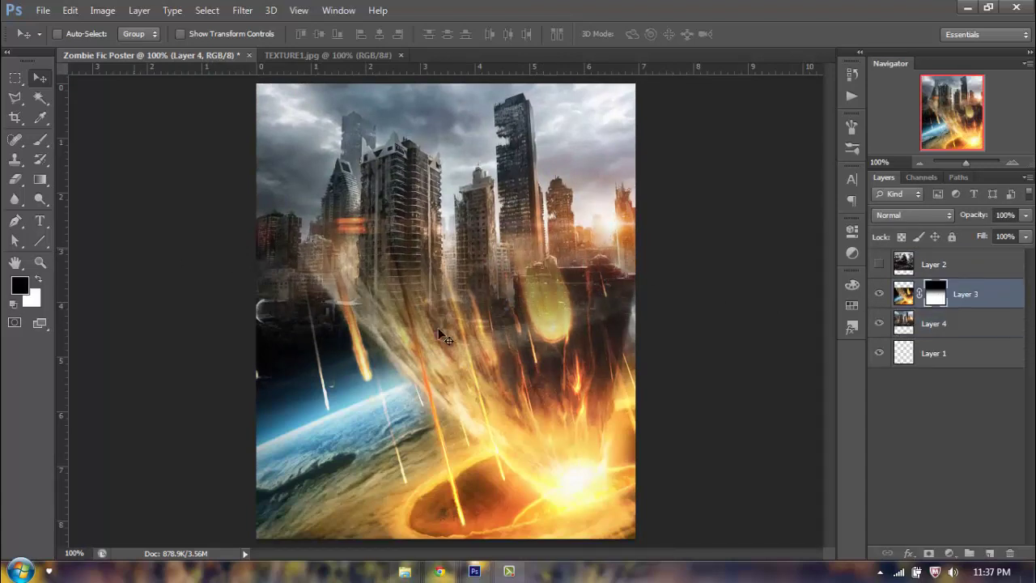
pyautogui.click(40, 118)
pyautogui.click(40, 179)
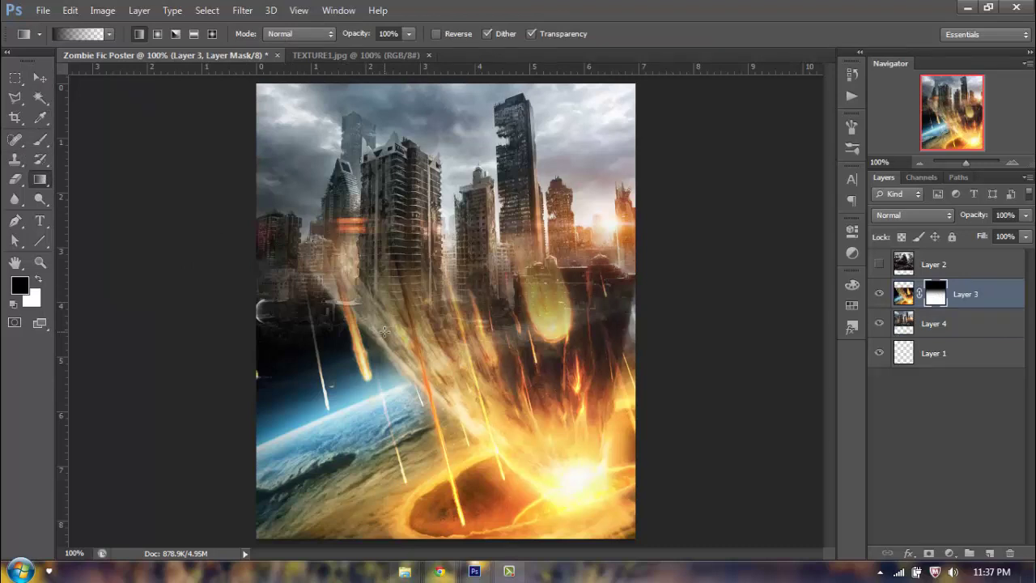
pyautogui.press('x')
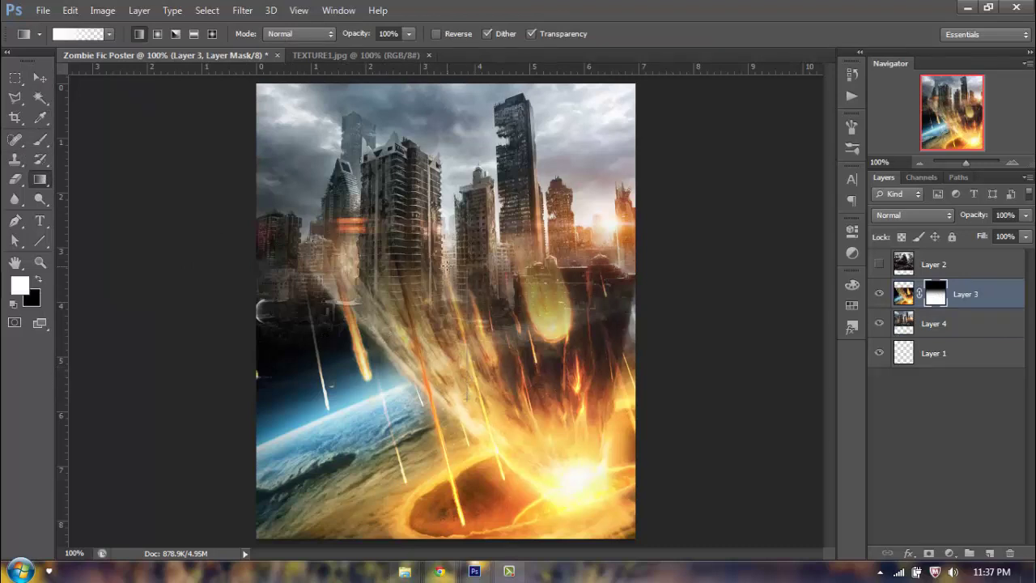
pyautogui.moveTo(445, 269); pyautogui.dragTo(462, 366)
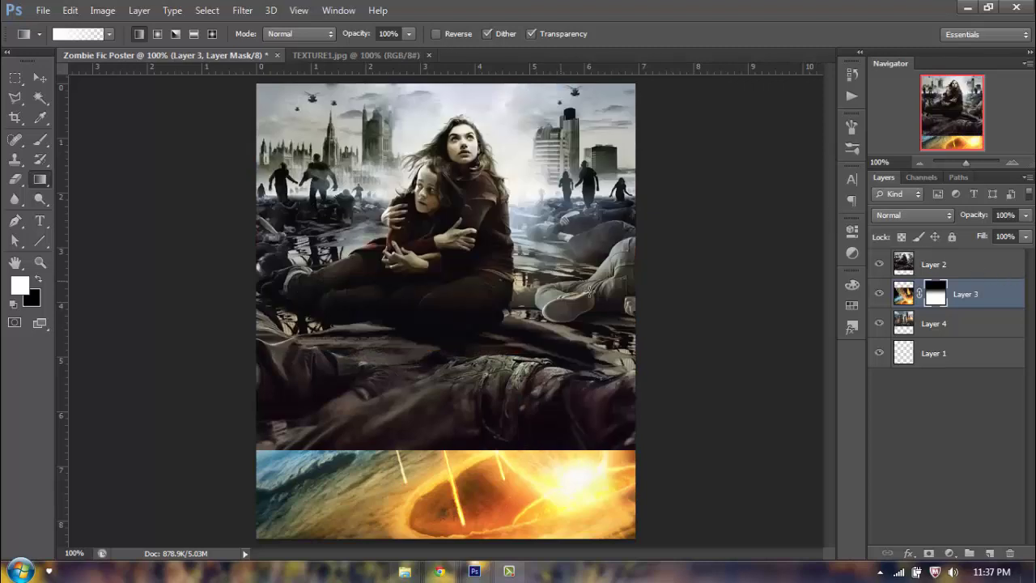
# Align Layer 3 to the canvas's left edge and centre Layer 2 horizontally using a full-canvas selection, and deselect
pyautogui.hotkey('ctrl', 'a')
pyautogui.press('v')
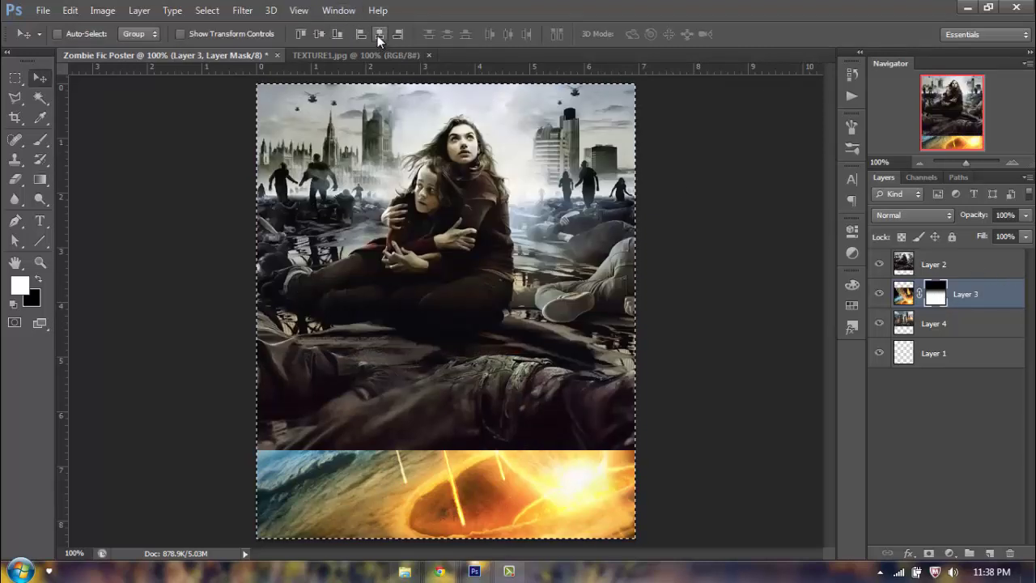
pyautogui.click(377, 35)
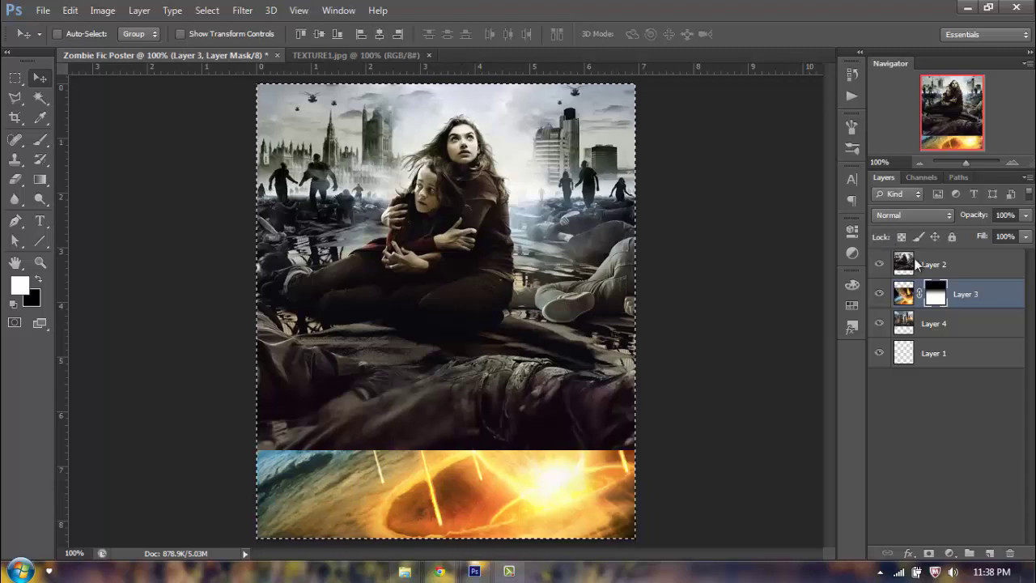
pyautogui.click(362, 34)
pyautogui.hotkey('alt', ']')
pyautogui.click(378, 34)
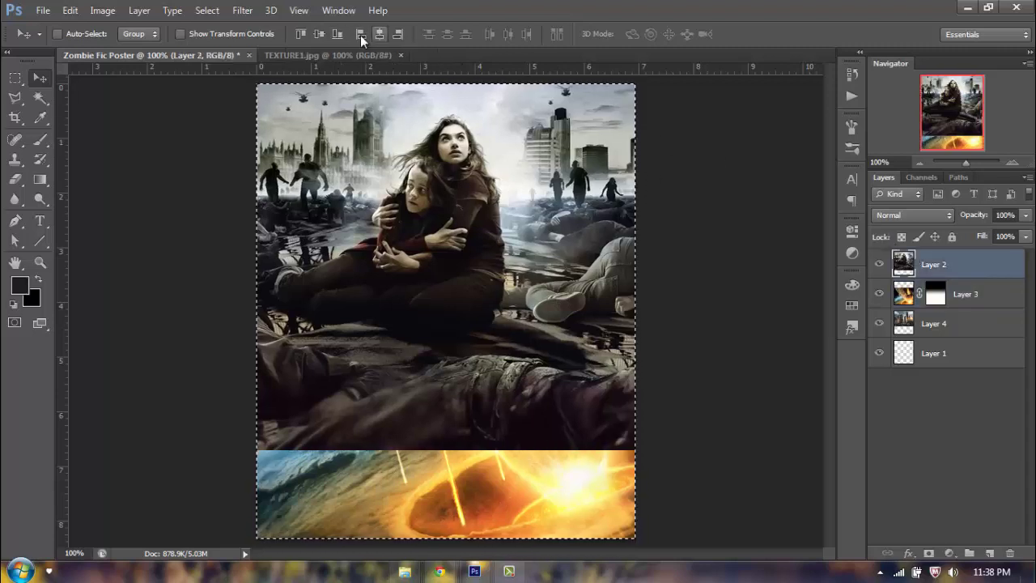
pyautogui.hotkey('ctrl', 'd')
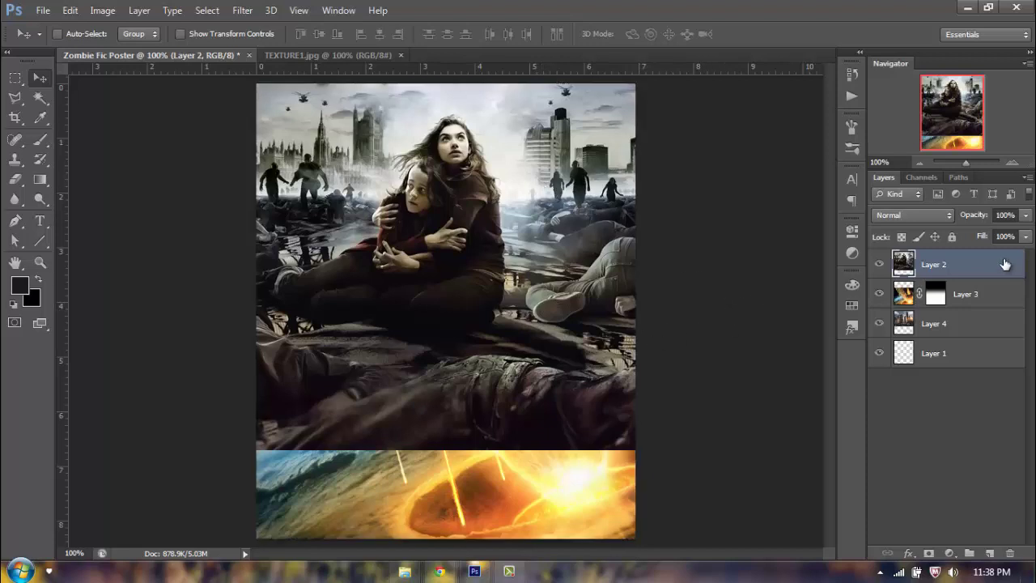
# Lower Layer 2's fill to 73% and add a layer mask to it
pyautogui.moveTo(1026, 239); pyautogui.dragTo(1004, 256)
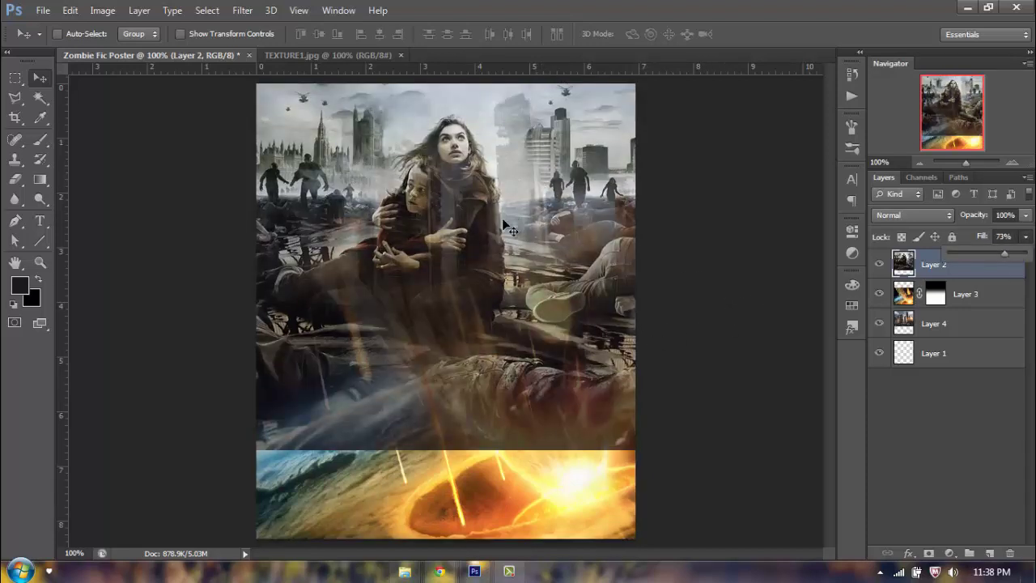
pyautogui.click(928, 553)
# Paint black on Layer 2's mask with a soft 166 px brush over the two women and surrounding sky to reveal the ruined towers
pyautogui.click(40, 139)
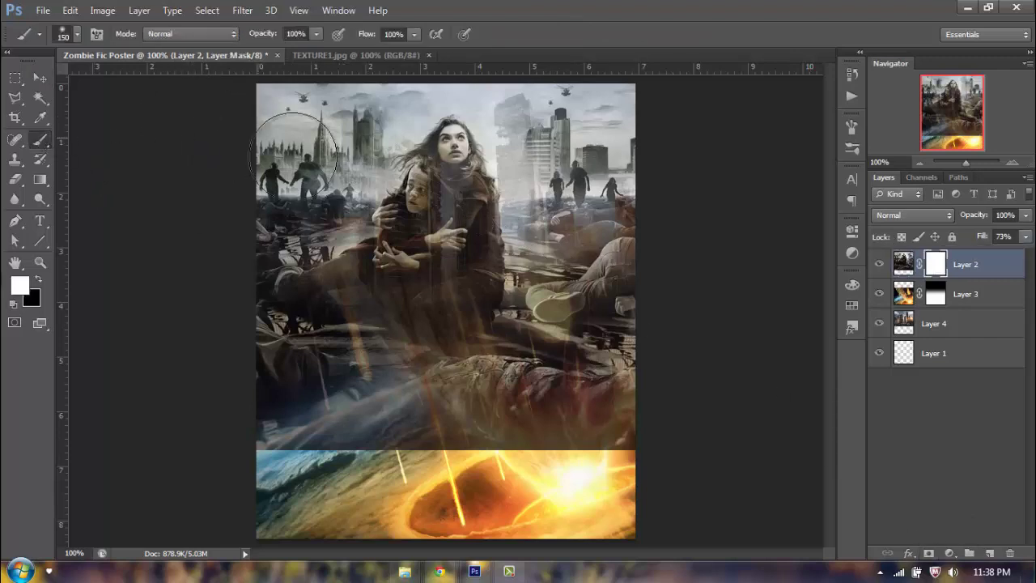
pyautogui.press('x')
pyautogui.rightClick(425, 239)
pyautogui.moveTo(519, 267); pyautogui.dragTo(539, 271)
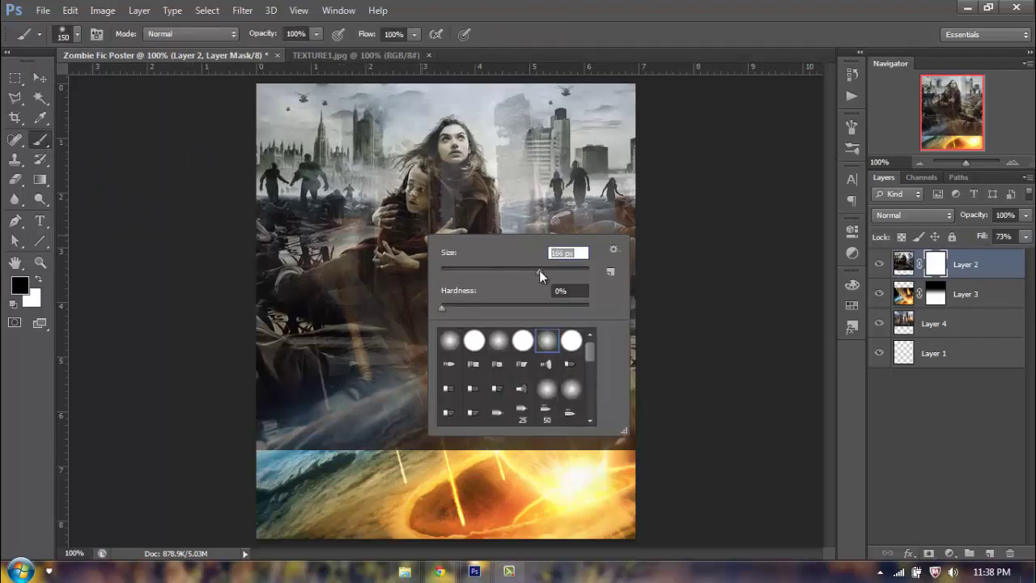
pyautogui.click(435, 178)
pyautogui.moveTo(436, 178)
pyautogui.mouseDown()
pyautogui.moveTo(477, 187)
pyautogui.moveTo(441, 211)
pyautogui.moveTo(459, 200)
pyautogui.moveTo(444, 227)
pyautogui.moveTo(408, 242)
pyautogui.moveTo(389, 275)
pyautogui.moveTo(301, 284)
pyautogui.moveTo(403, 302)
pyautogui.moveTo(452, 296)
pyautogui.moveTo(461, 277)
pyautogui.moveTo(452, 245)
pyautogui.moveTo(463, 258)
pyautogui.moveTo(446, 127)
pyautogui.moveTo(373, 234)
pyautogui.mouseUp()
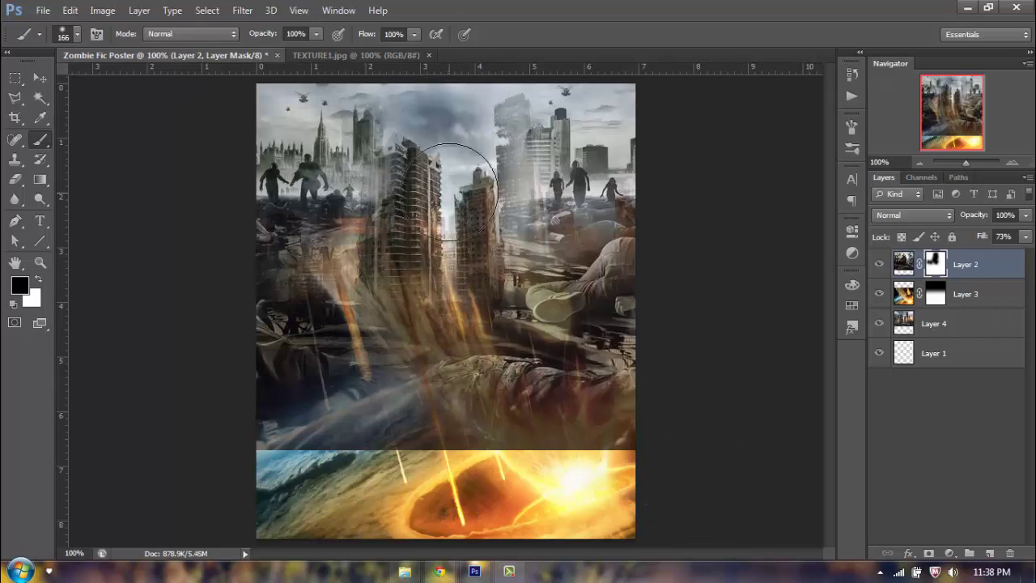
pyautogui.moveTo(450, 191)
pyautogui.mouseDown()
pyautogui.moveTo(434, 142)
pyautogui.moveTo(563, 108)
pyautogui.moveTo(629, 104)
pyautogui.moveTo(504, 97)
pyautogui.moveTo(429, 102)
pyautogui.moveTo(431, 115)
pyautogui.moveTo(344, 109)
pyautogui.mouseUp()
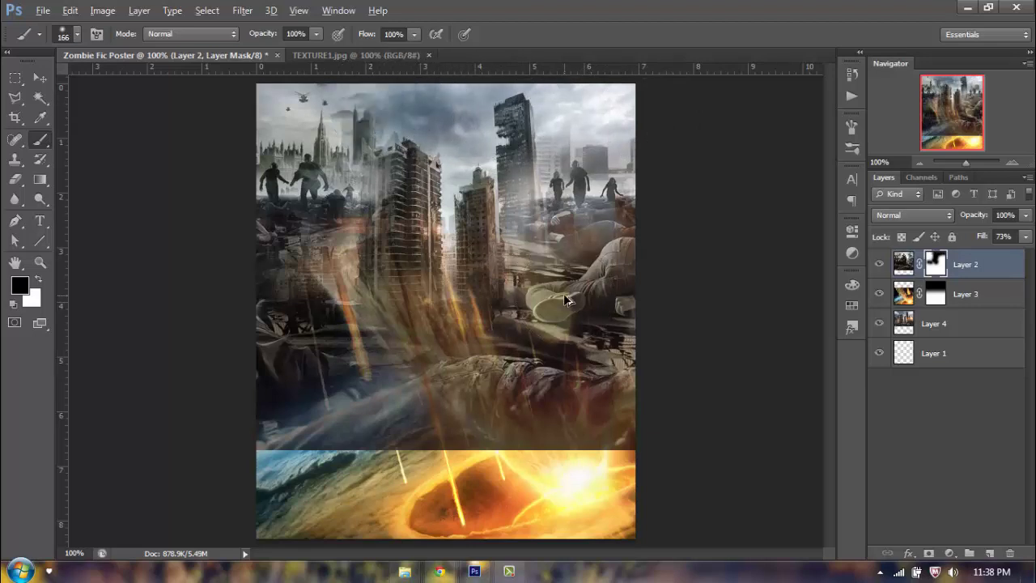
pyautogui.hotkey('ctrl', 'z')
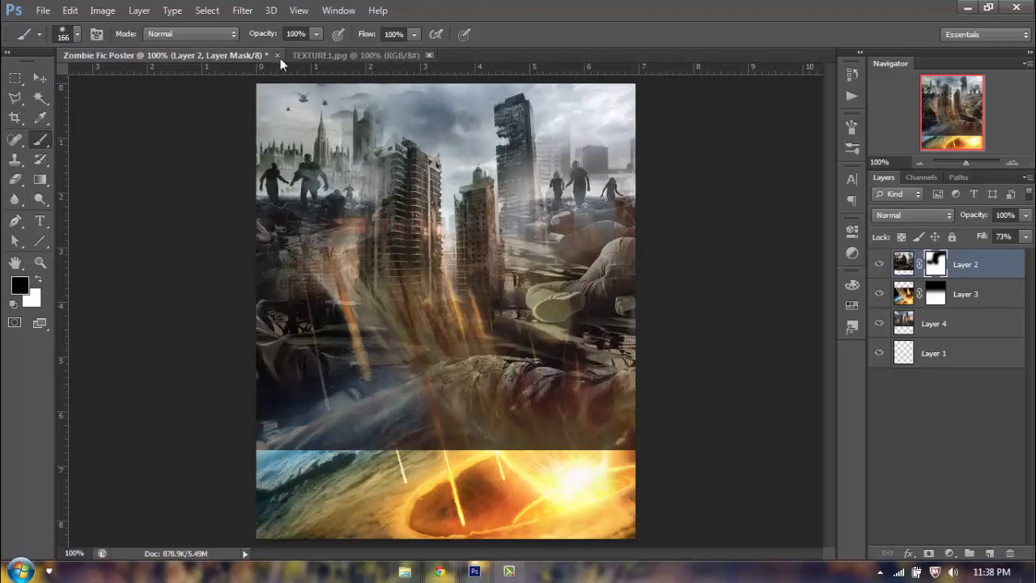
pyautogui.moveTo(424, 184)
pyautogui.mouseDown()
pyautogui.moveTo(381, 146)
pyautogui.moveTo(381, 186)
pyautogui.moveTo(405, 194)
pyautogui.mouseUp()
# Shrink the brush to 5 px and paint Layer 2's mask along the roofline of the tall ruined tower
pyautogui.click(1014, 162)
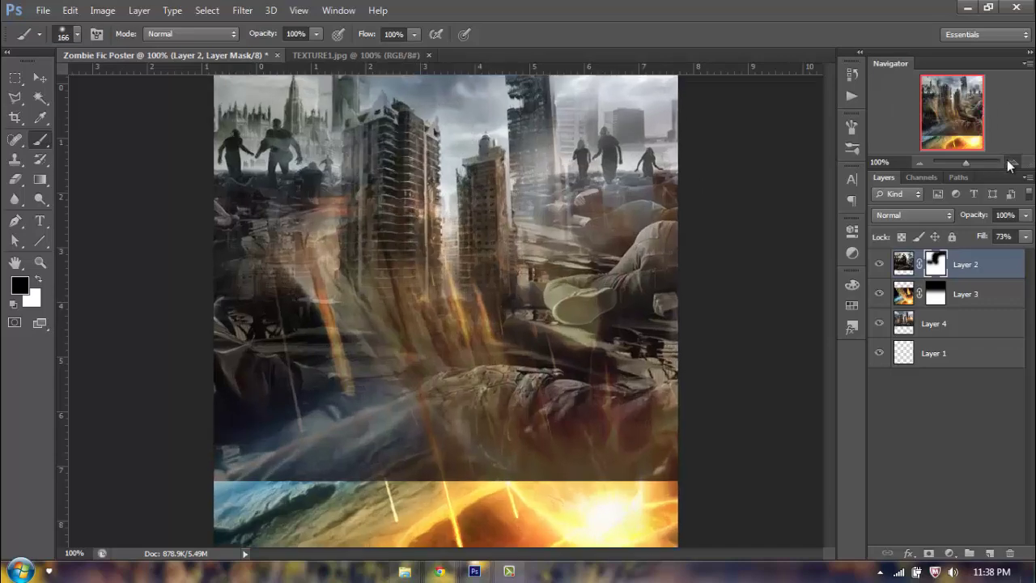
pyautogui.click(1014, 162)
pyautogui.moveTo(955, 123); pyautogui.dragTo(927, 99)
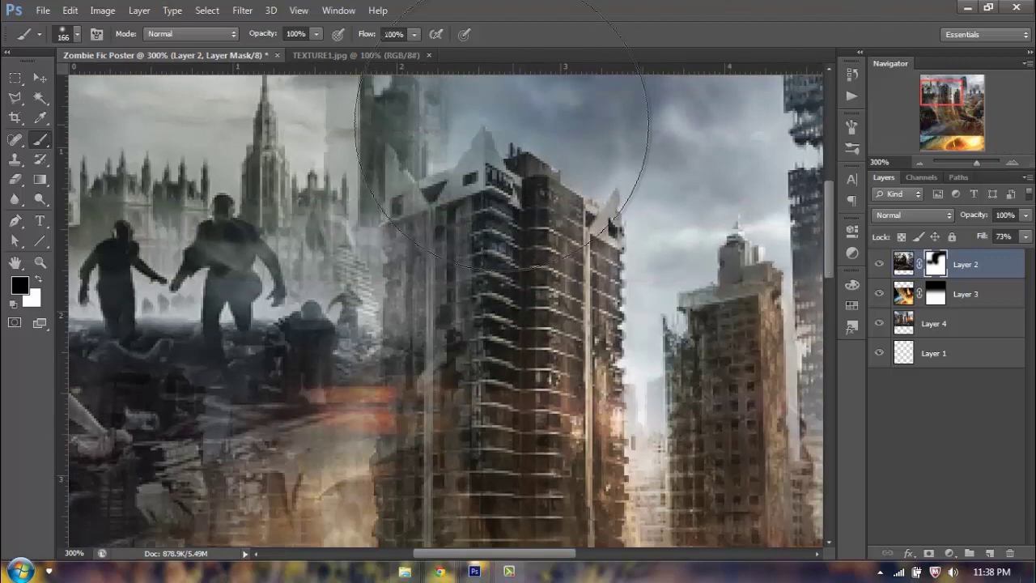
pyautogui.press('[')
pyautogui.press('[')
pyautogui.press('[')
pyautogui.press('[')
pyautogui.press('[')
pyautogui.press('[')
pyautogui.press('[')
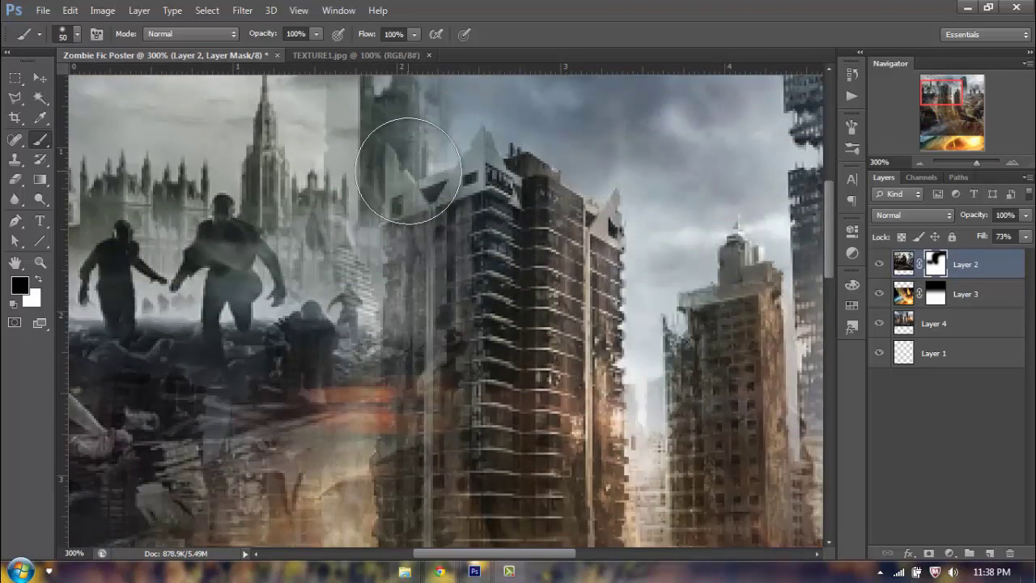
pyautogui.press('[')
pyautogui.press('[')
pyautogui.press('[')
pyautogui.press('[')
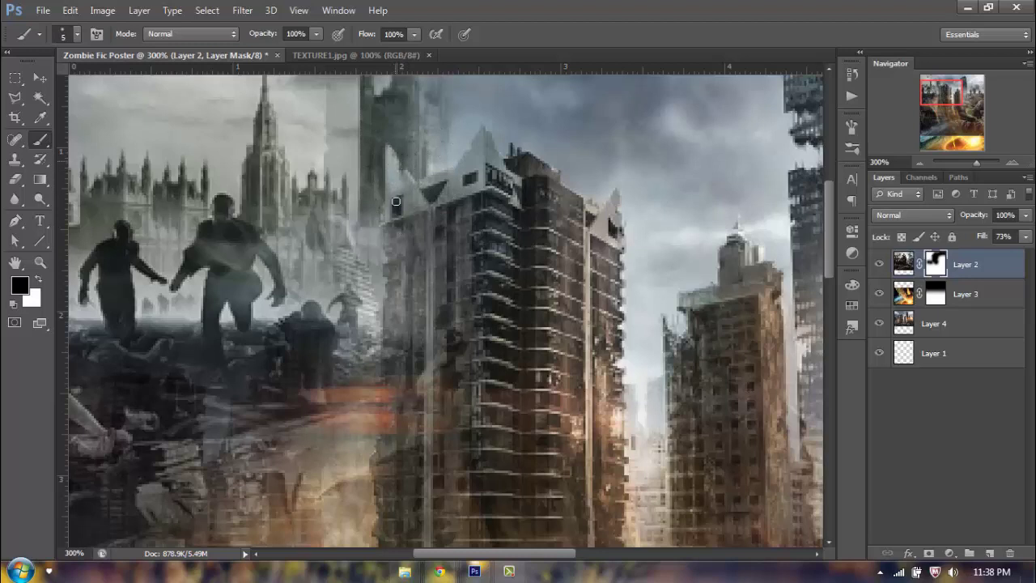
pyautogui.moveTo(395, 202)
pyautogui.mouseDown()
pyautogui.moveTo(413, 309)
pyautogui.moveTo(390, 208)
pyautogui.mouseUp()
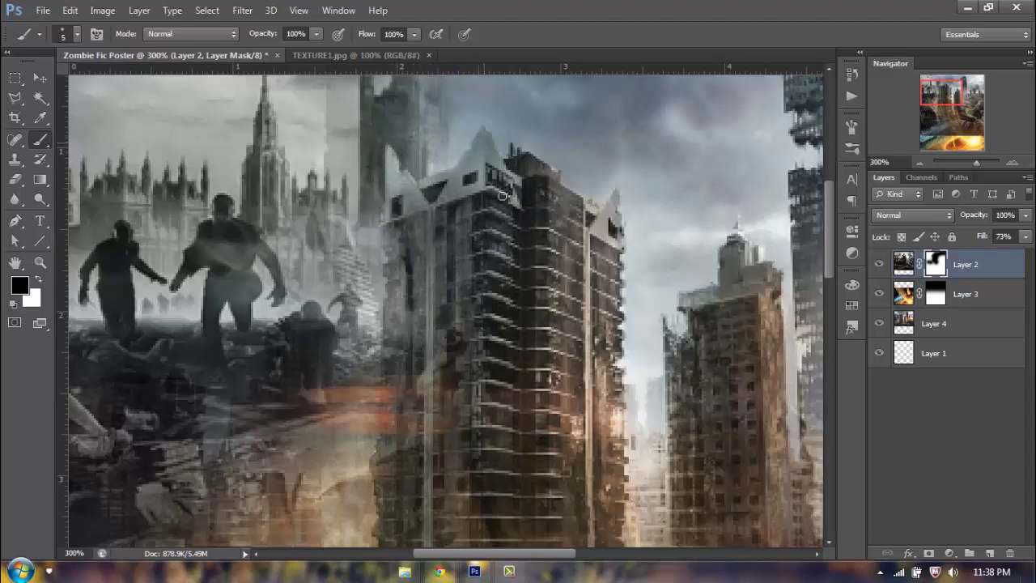
# Enlarge the brush to 50 px and paint Layer 2's mask over the facade of the tall ruined tower
pyautogui.rightClick(523, 326)
pyautogui.press(']')
pyautogui.press(']')
pyautogui.press(']')
pyautogui.press(']')
pyautogui.press(']')
pyautogui.press(']')
pyautogui.press(']')
pyautogui.press(']')
pyautogui.press(']')
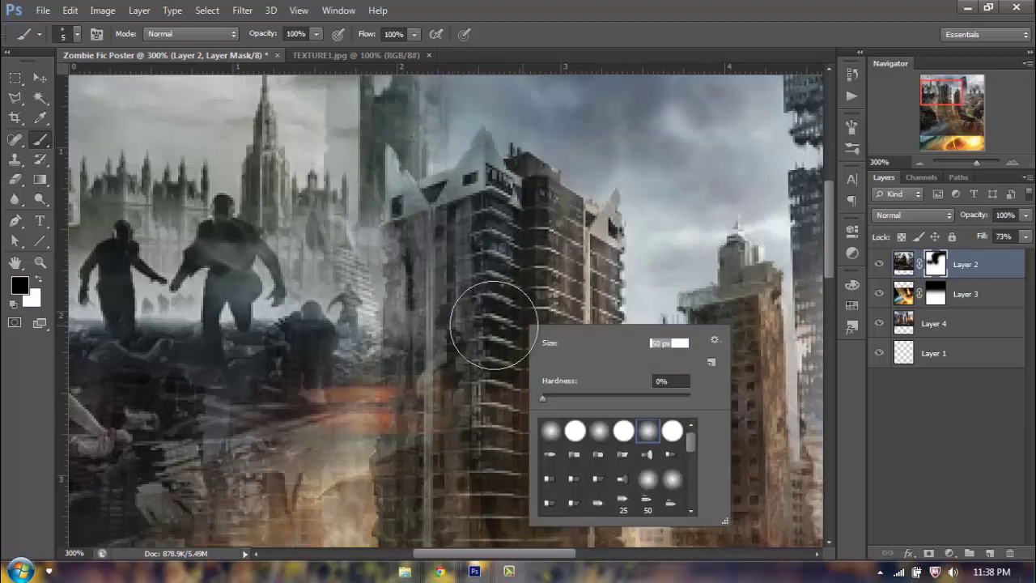
pyautogui.press('Return')
pyautogui.moveTo(447, 476); pyautogui.dragTo(435, 242)
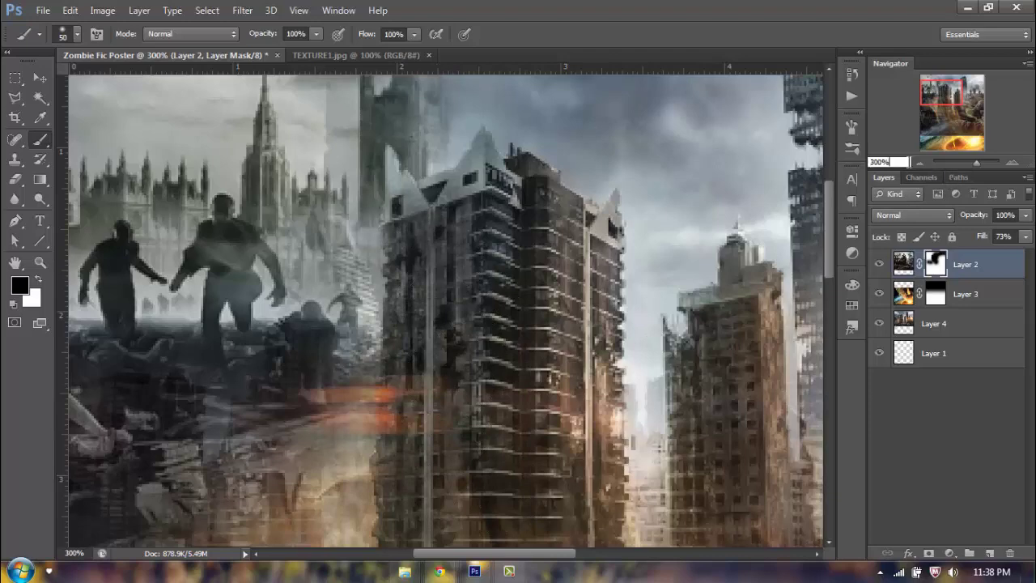
# Apply black-to-transparent gradients to Layer 2's mask to fade its lower edge into the meteor scene
pyautogui.click(917, 162)
pyautogui.click(917, 161)
pyautogui.click(918, 162)
pyautogui.click(917, 162)
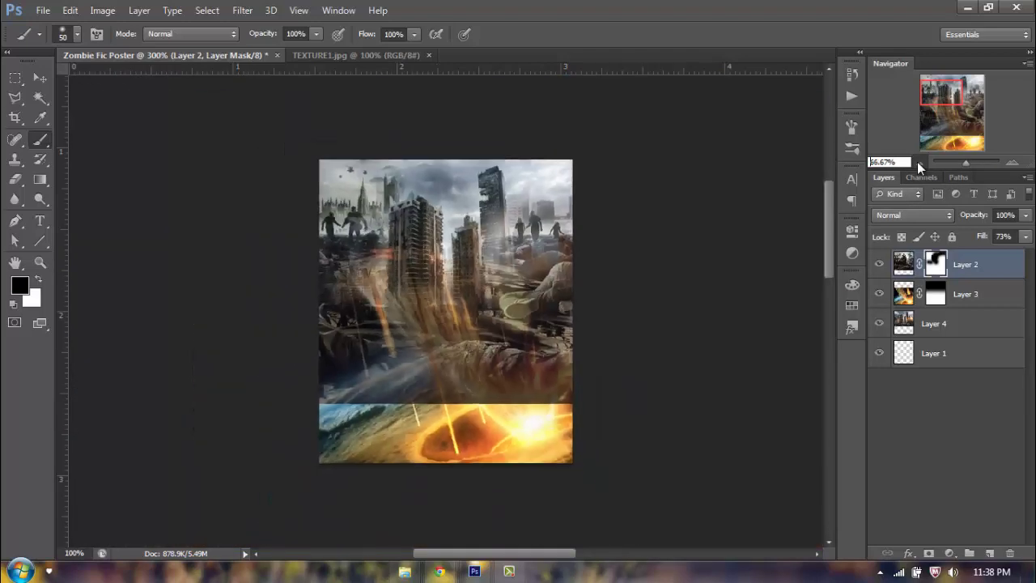
pyautogui.click(40, 180)
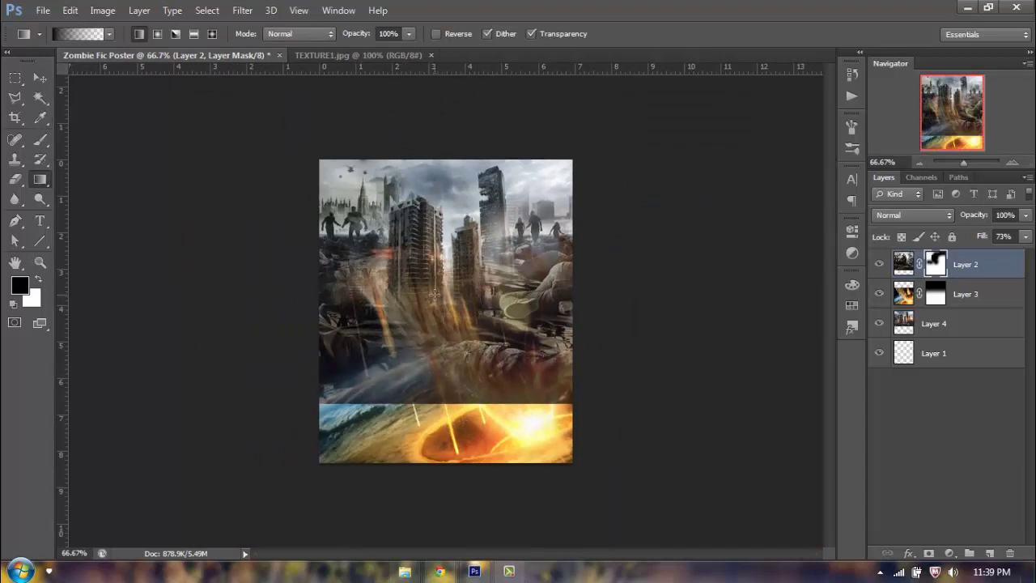
pyautogui.moveTo(435, 295); pyautogui.dragTo(442, 366)
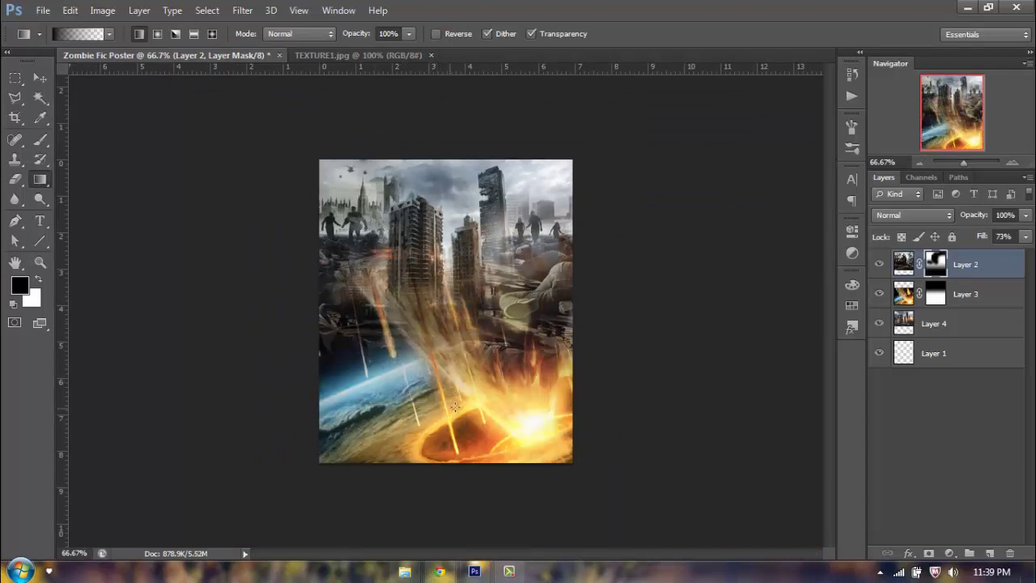
pyautogui.moveTo(455, 402); pyautogui.dragTo(455, 406)
pyautogui.moveTo(448, 340); pyautogui.dragTo(464, 399)
# Close TEXTURE1, then open TEXTURE4 from the Patient Zero folder and place it over the poster's lower canvas above Layer 2
pyautogui.moveTo(1003, 170); pyautogui.dragTo(964, 162)
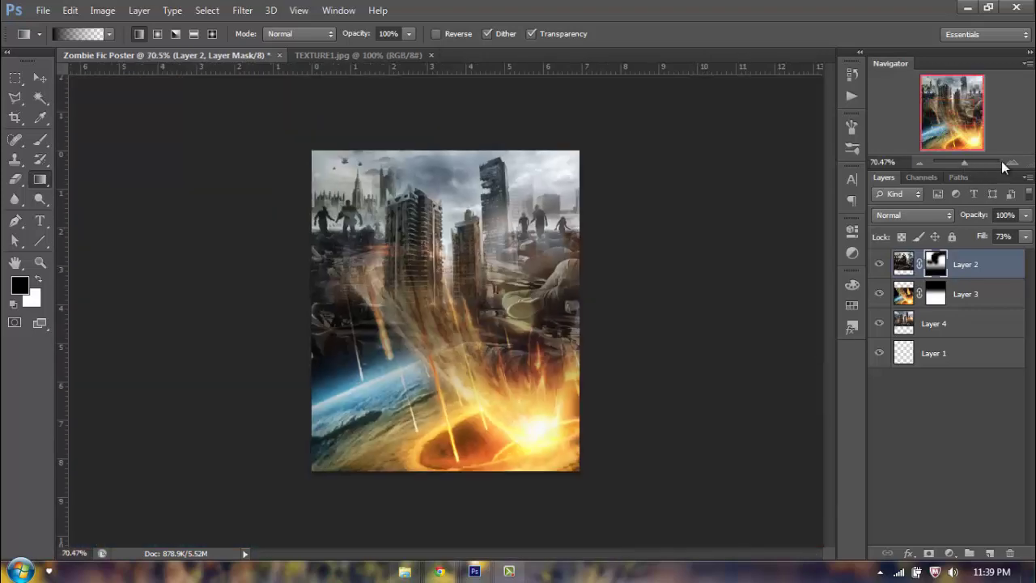
pyautogui.click(1012, 163)
pyautogui.click(1011, 163)
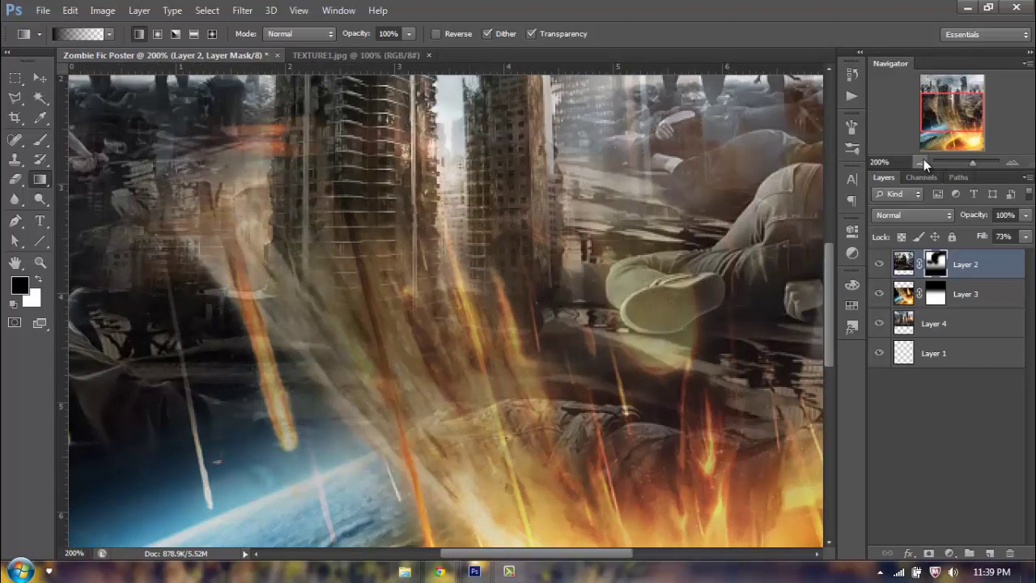
pyautogui.click(922, 161)
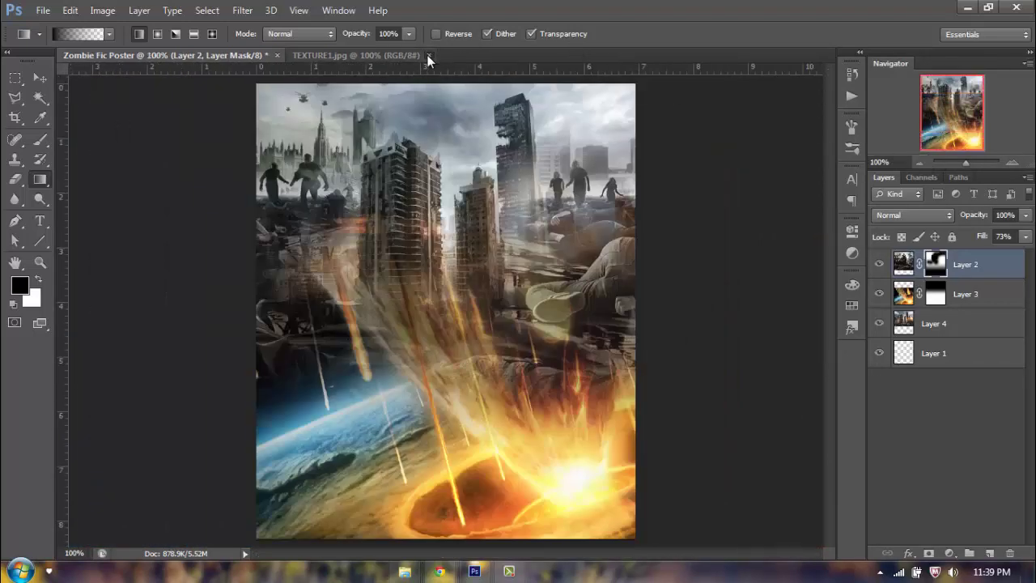
pyautogui.click(427, 55)
pyautogui.click(405, 572)
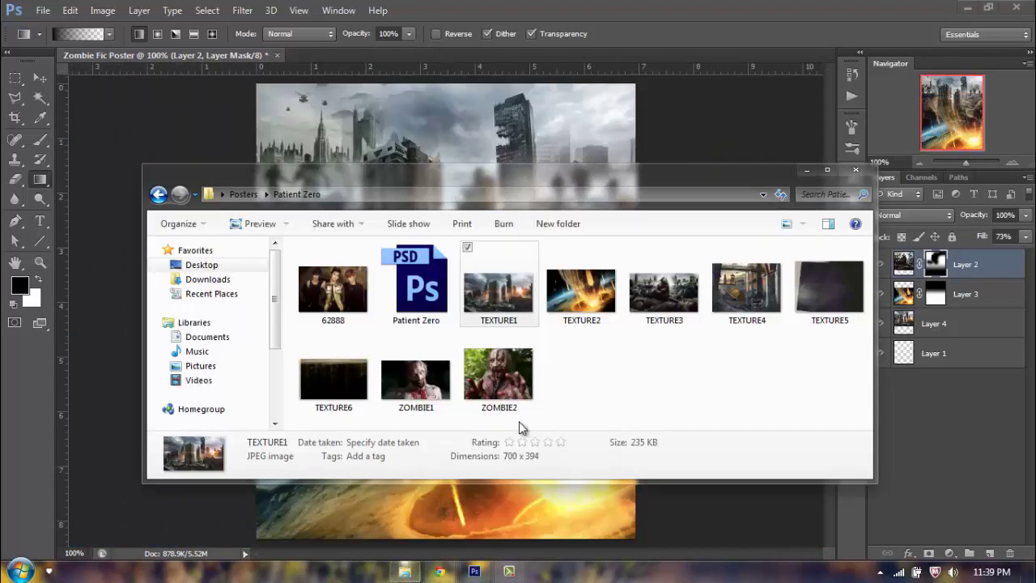
pyautogui.moveTo(745, 289); pyautogui.dragTo(611, 56)
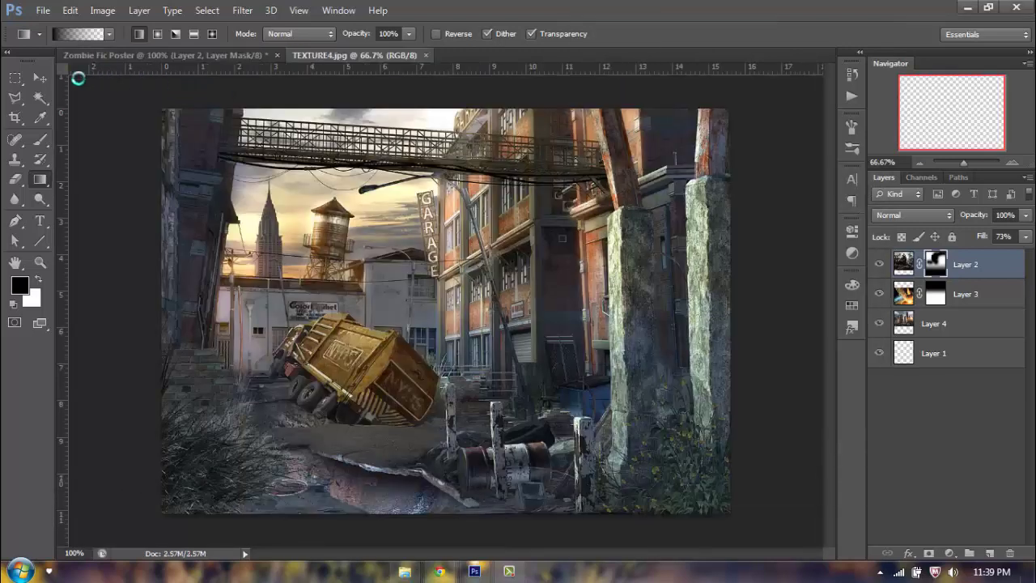
pyautogui.click(40, 78)
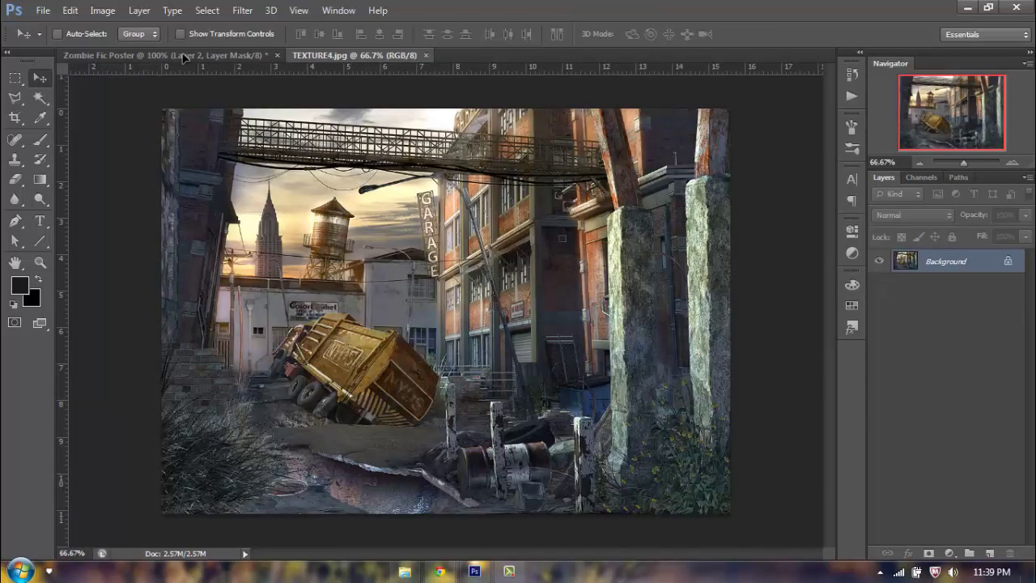
pyautogui.moveTo(184, 57); pyautogui.dragTo(433, 324)
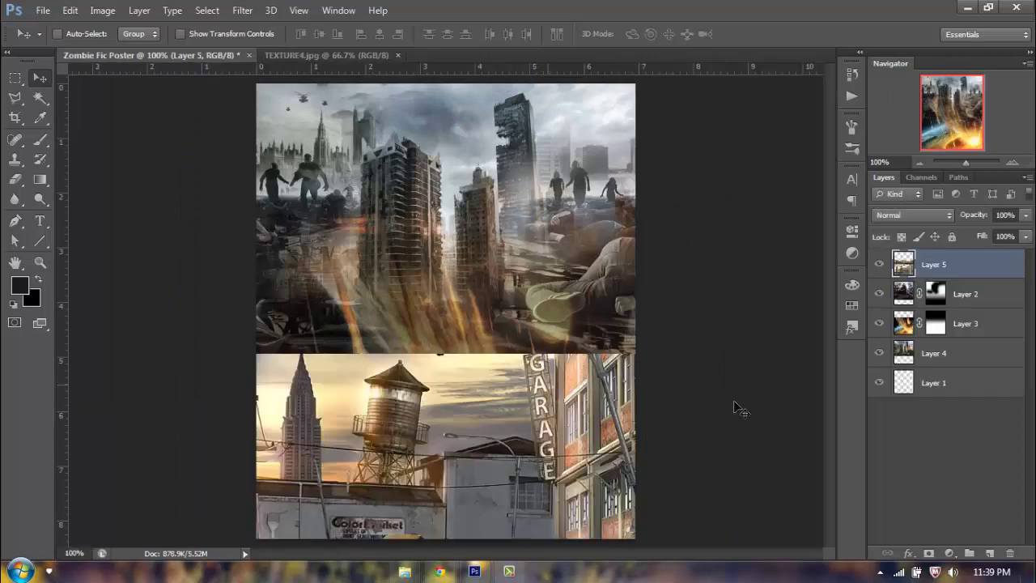
# Set Layer 5's opacity to 61% and scale it down proportionally so the alley scene covers the lower canvas
pyautogui.click(1026, 218)
pyautogui.moveTo(998, 232); pyautogui.dragTo(993, 232)
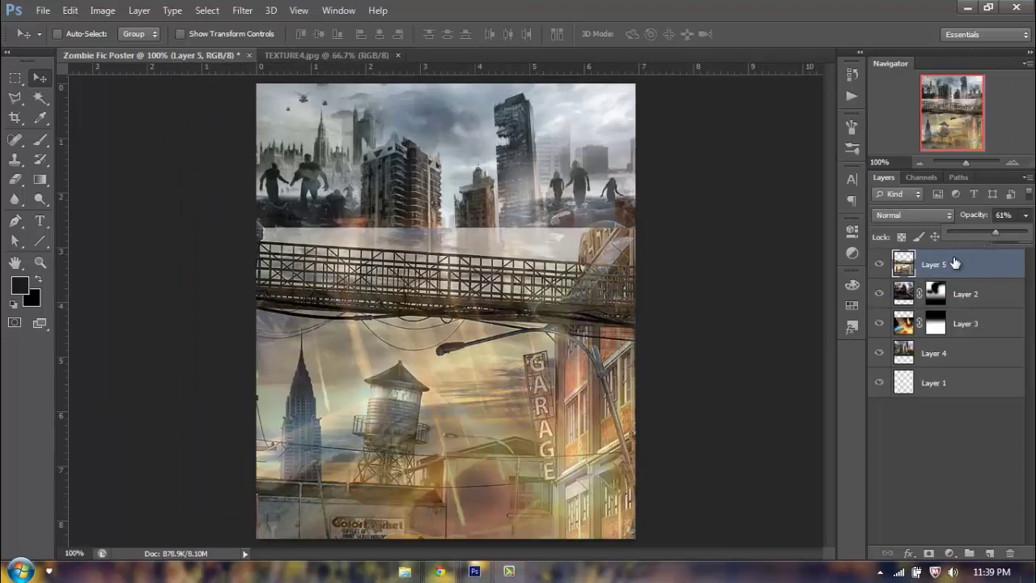
pyautogui.hotkey('ctrl', 't')
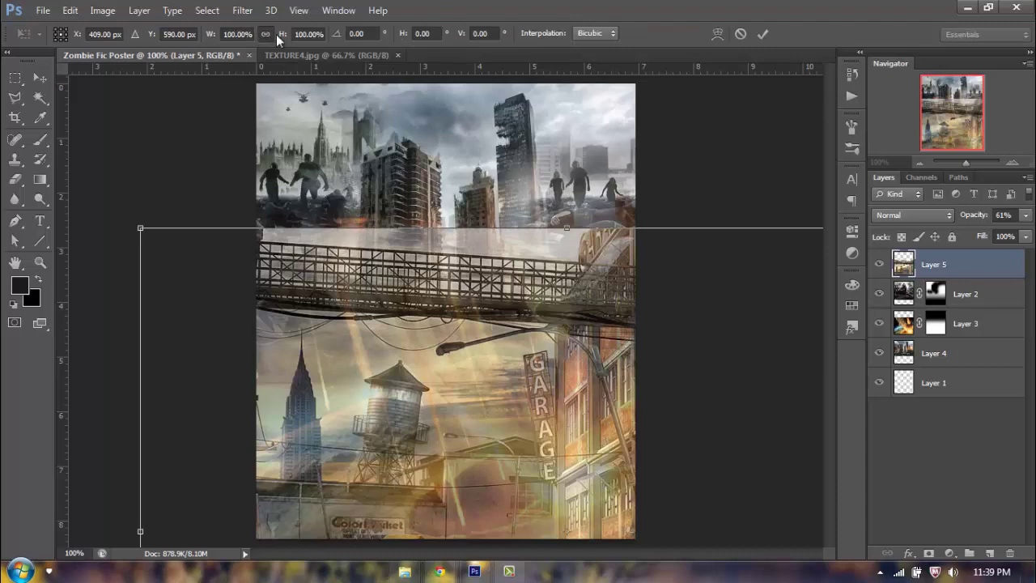
pyautogui.click(265, 33)
pyautogui.moveTo(140, 228); pyautogui.dragTo(332, 296)
pyautogui.moveTo(513, 372); pyautogui.dragTo(437, 381)
pyautogui.click(763, 33)
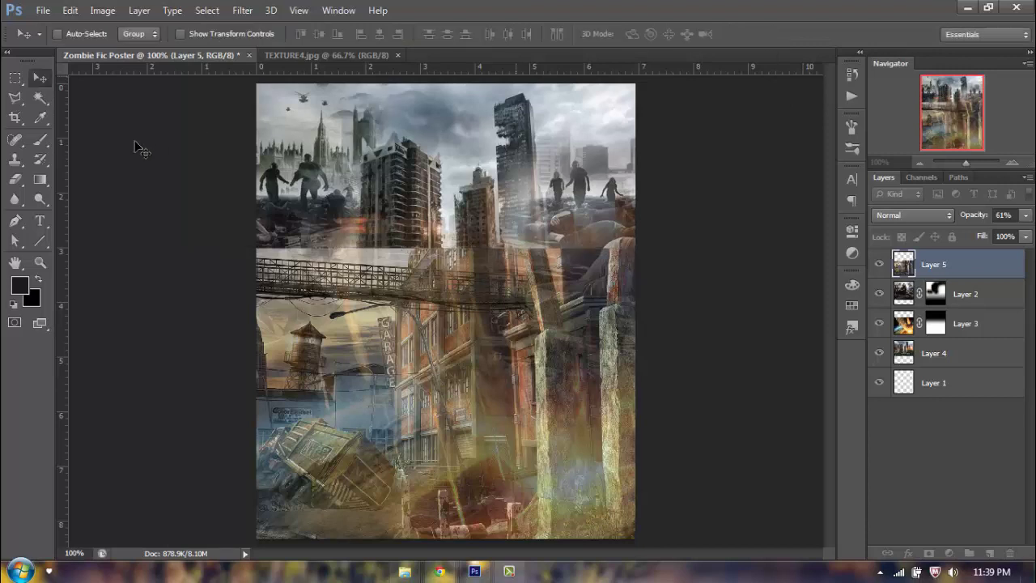
# Add a mask to Layer 5 and paint it black with a soft 400 px brush over the bridge, upper edge and explosion area
pyautogui.click(40, 139)
pyautogui.press(']')
pyautogui.press(']')
pyautogui.press(']')
pyautogui.press(']')
pyautogui.press(']')
pyautogui.press(']')
pyautogui.press(']')
pyautogui.press(']')
pyautogui.press(']')
pyautogui.press(']')
pyautogui.press(']')
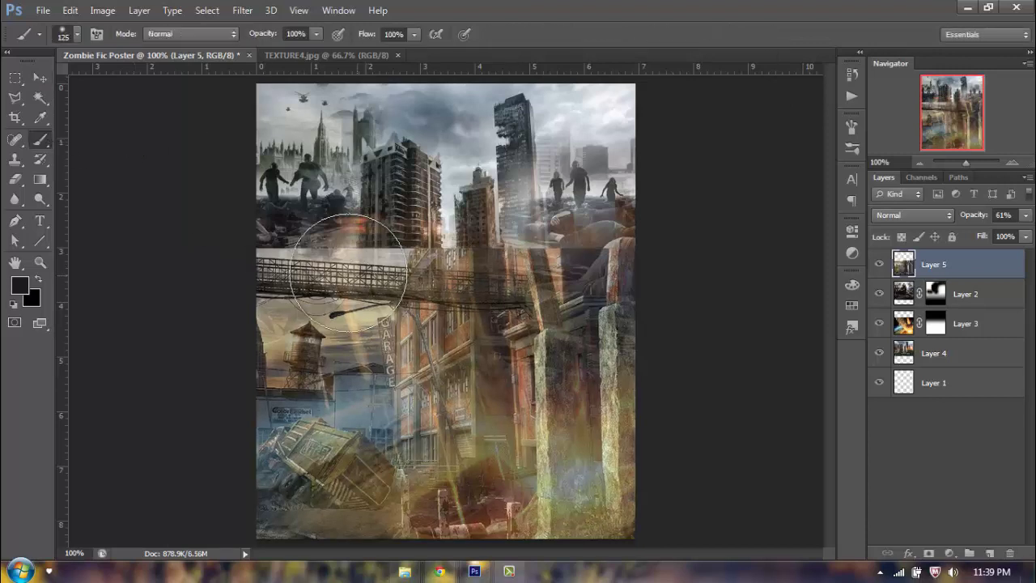
pyautogui.moveTo(267, 272)
pyautogui.mouseDown()
pyautogui.moveTo(541, 244)
pyautogui.moveTo(463, 250)
pyautogui.mouseUp()
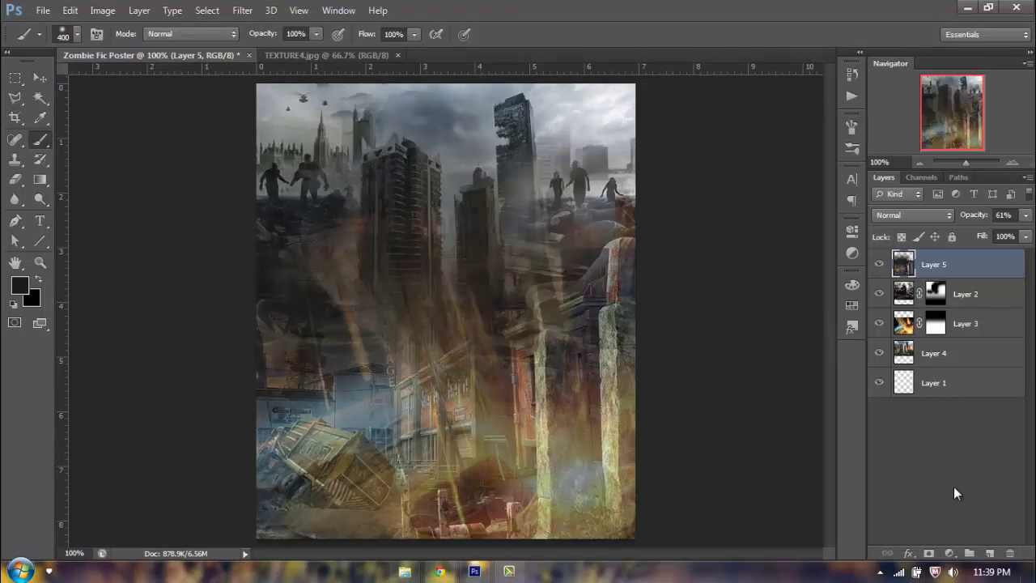
pyautogui.hotkey('ctrl', 'z')
pyautogui.click(928, 553)
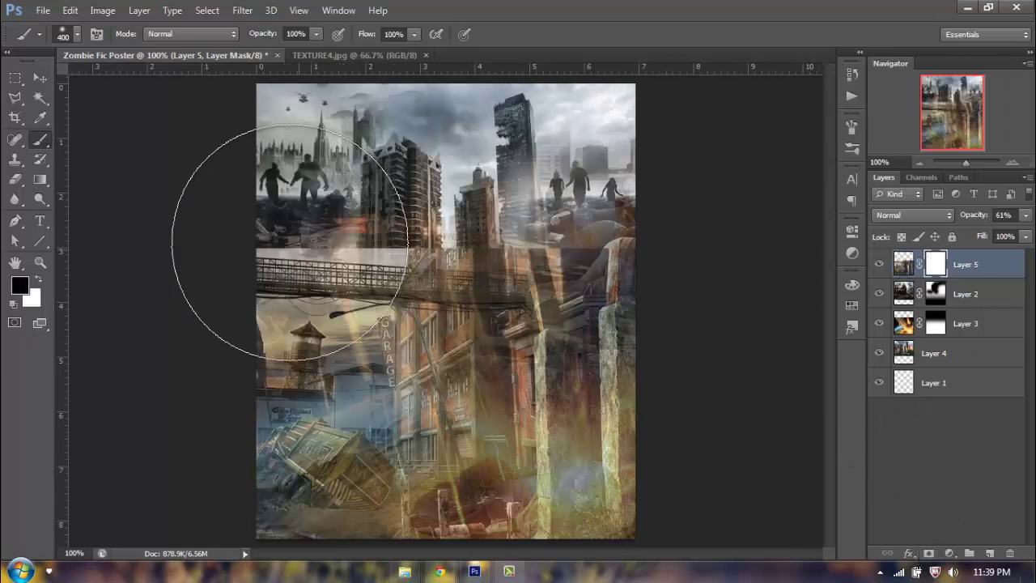
pyautogui.moveTo(289, 243)
pyautogui.mouseDown()
pyautogui.moveTo(338, 227)
pyautogui.moveTo(591, 231)
pyautogui.moveTo(492, 243)
pyautogui.moveTo(698, 325)
pyautogui.moveTo(612, 420)
pyautogui.moveTo(764, 472)
pyautogui.moveTo(663, 462)
pyautogui.mouseUp()
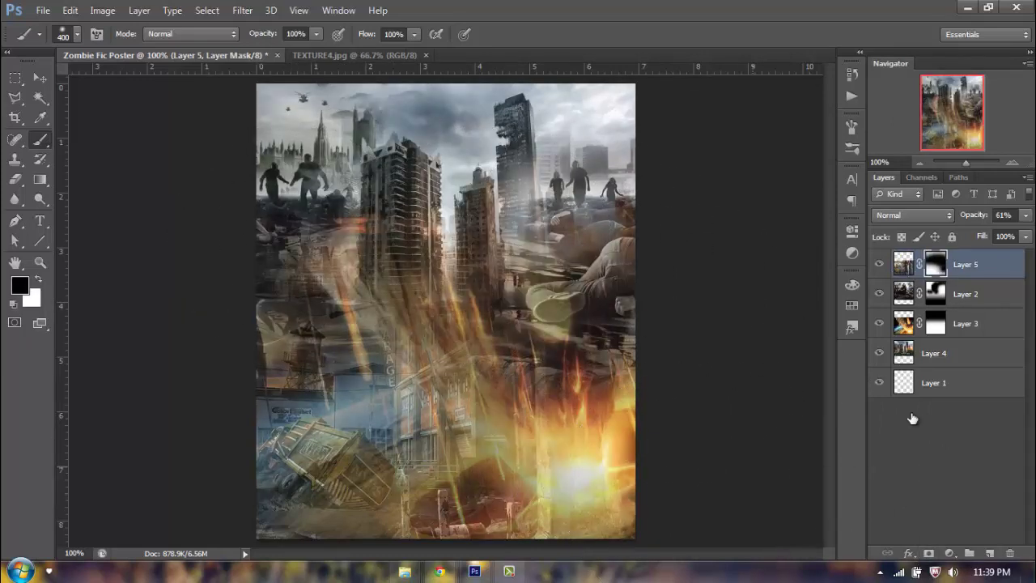
# Raise Layer 5's opacity to 81%, paint more black on its mask across the upper transition, and close TEXTURE4
pyautogui.moveTo(979, 217); pyautogui.dragTo(1022, 220)
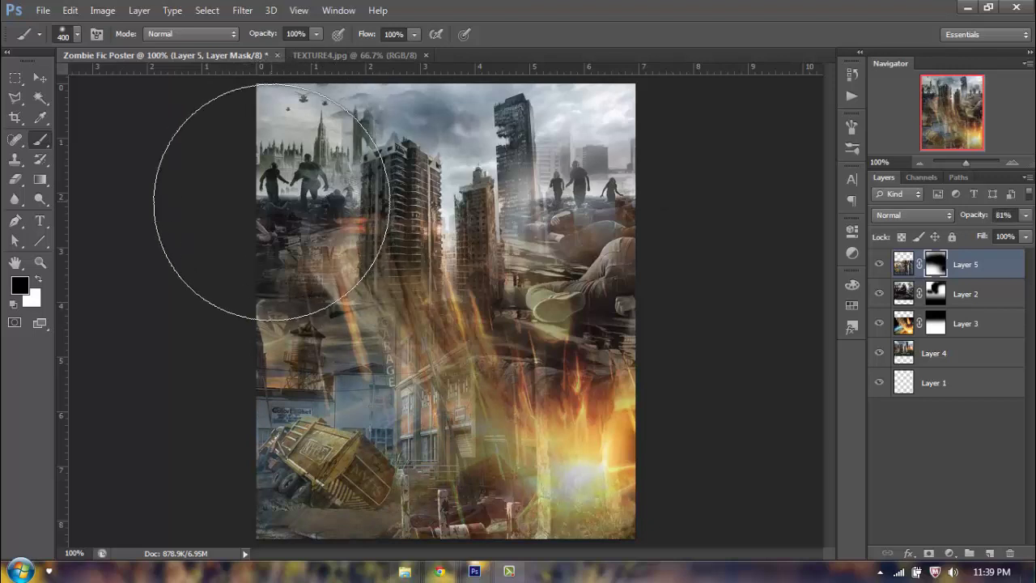
pyautogui.moveTo(248, 185); pyautogui.dragTo(453, 267)
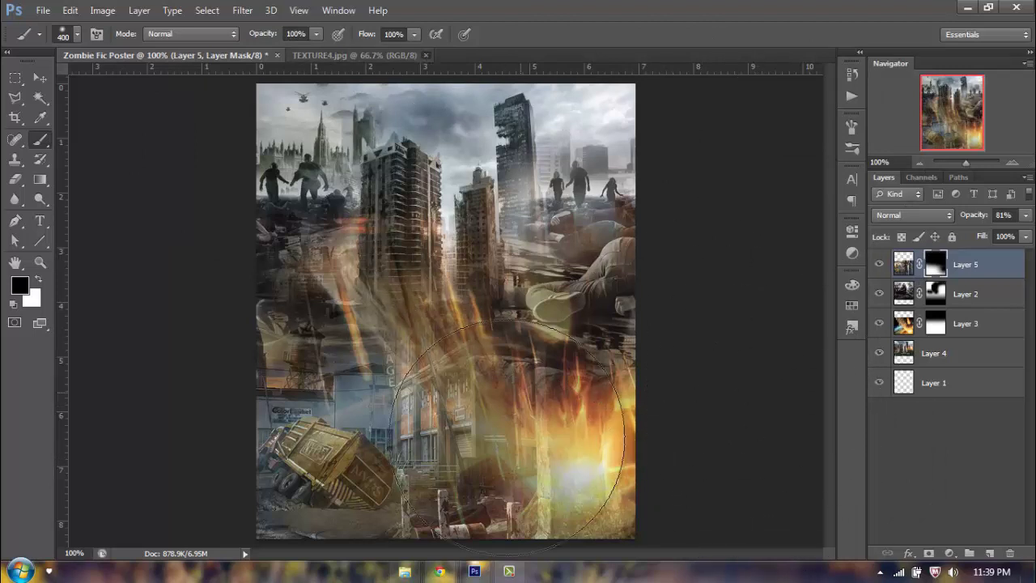
pyautogui.click(426, 56)
# Shrink the brush to 45 px for detail work on Layer 5's mask
pyautogui.press('[')
pyautogui.press('[')
pyautogui.press('[')
pyautogui.press('[')
pyautogui.press('[')
pyautogui.press('[')
pyautogui.press('[')
pyautogui.press('[')
pyautogui.press('[')
pyautogui.press('[')
pyautogui.press('[')
pyautogui.press('[')
pyautogui.press('[')
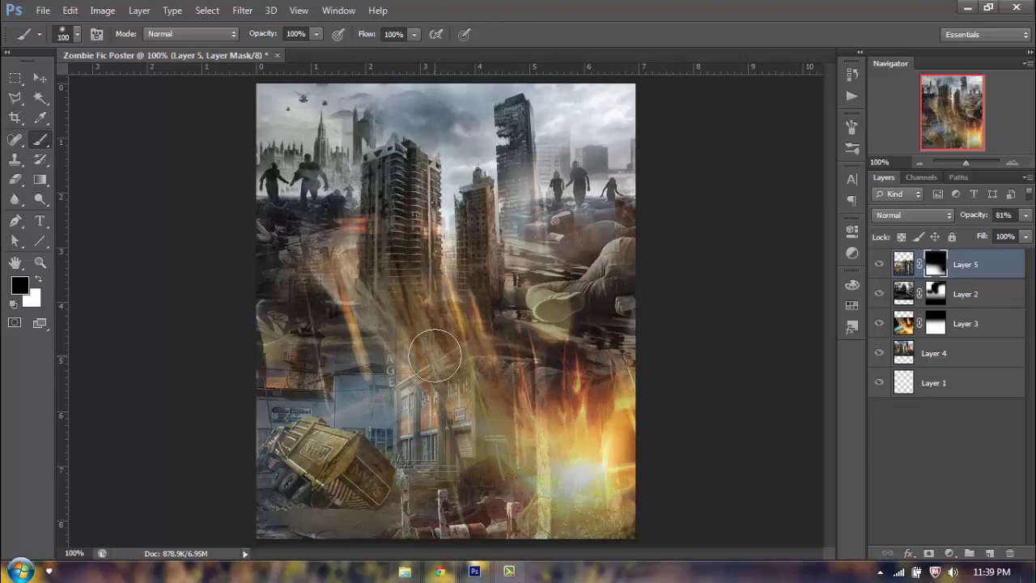
# Open the group photo 62888 from the Patient Zero folder as its own document
pyautogui.click(405, 571)
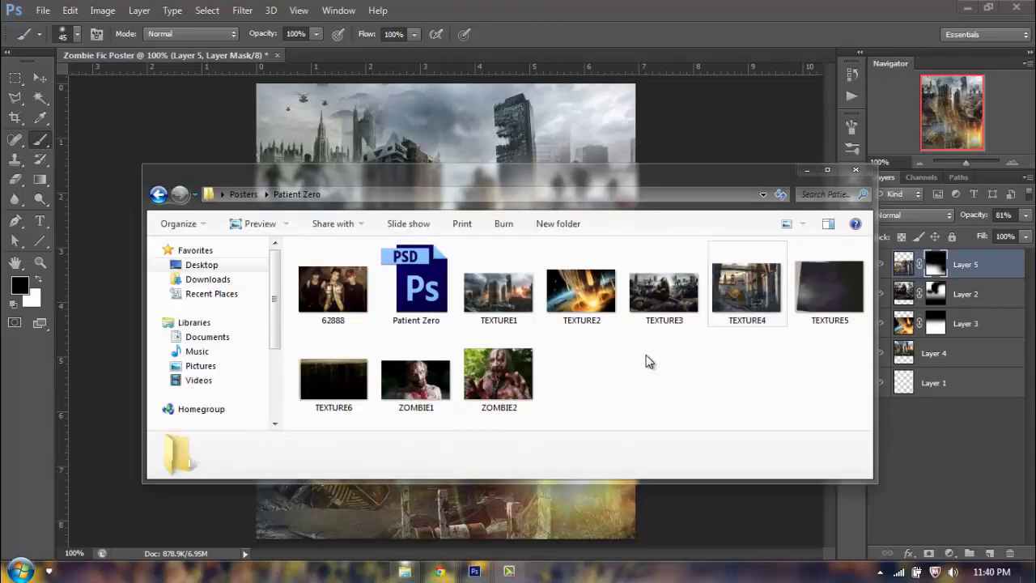
pyautogui.moveTo(333, 293); pyautogui.dragTo(403, 55)
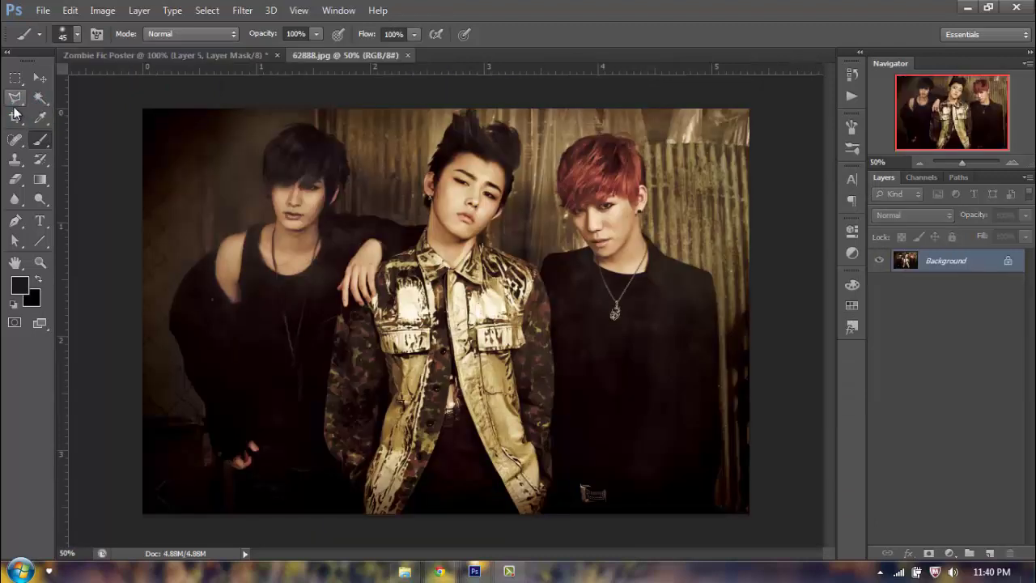
# Trace a selection around the three people in the group photo with the Magnetic Lasso Tool
pyautogui.moveTo(15, 98); pyautogui.dragTo(52, 126)
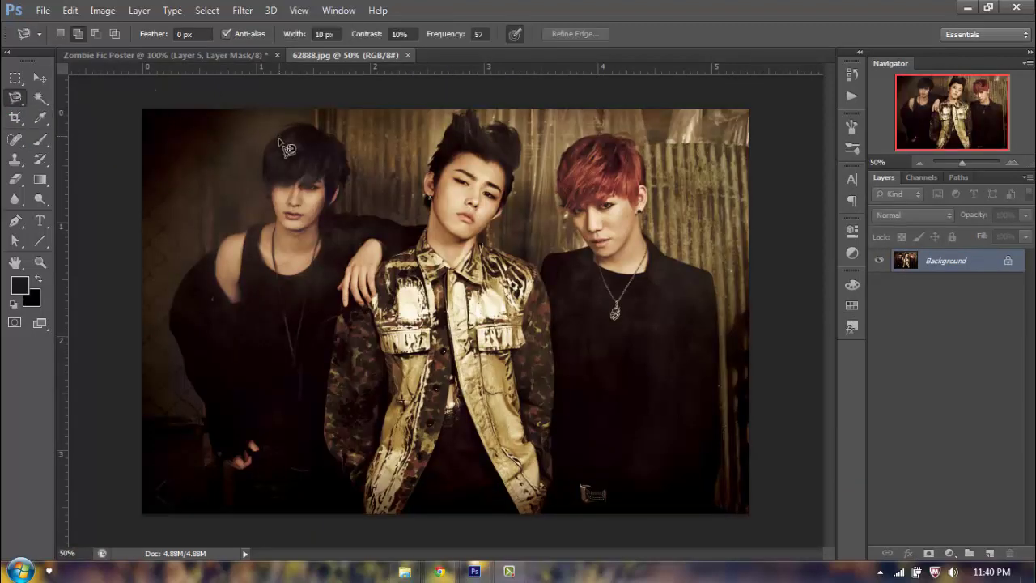
pyautogui.click(707, 512)
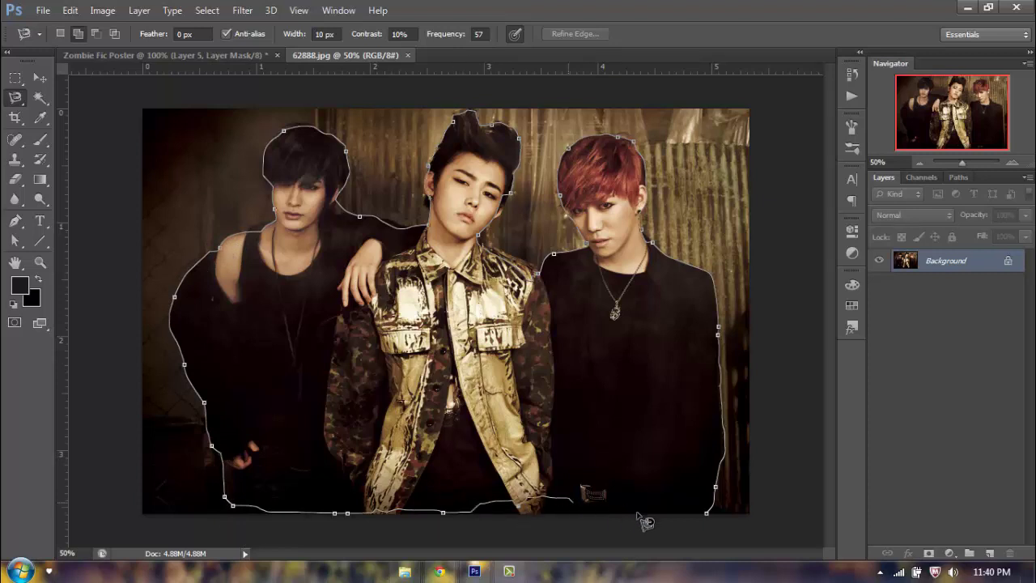
pyautogui.click(717, 522)
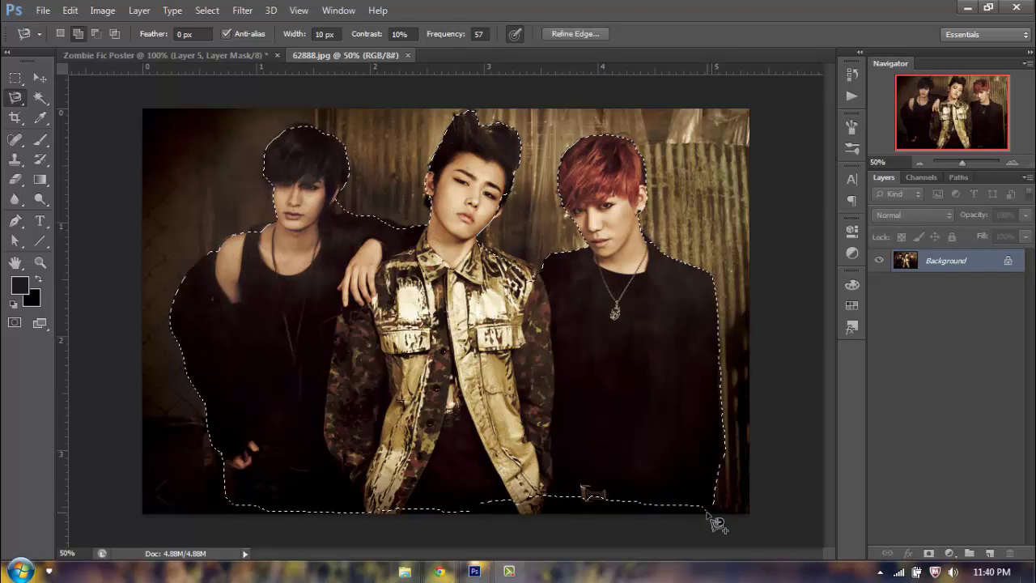
# Add the missed strip along the photo's lower edge to the selection with the Polygonal Lasso Tool
pyautogui.rightClick(16, 98)
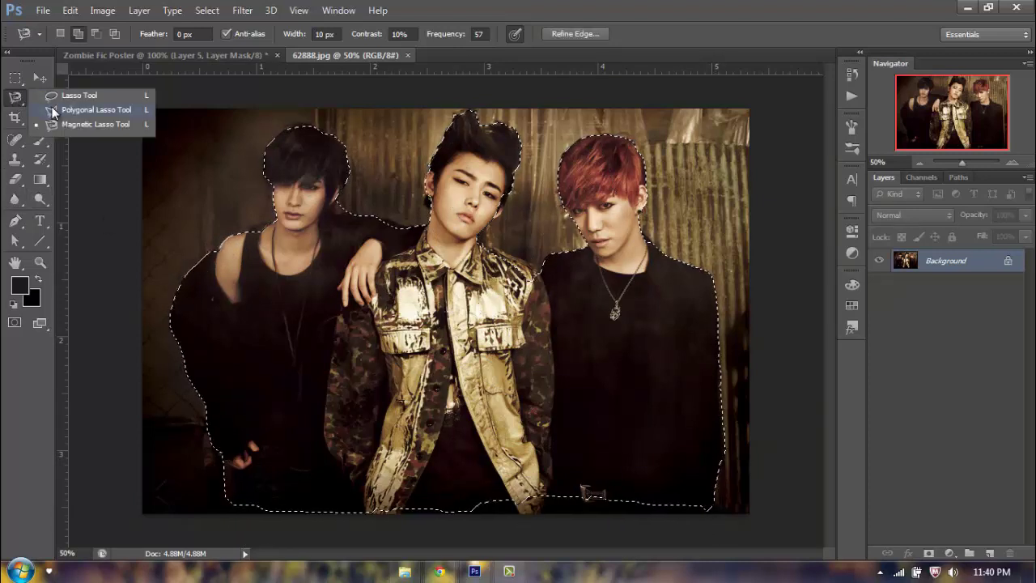
pyautogui.click(53, 110)
pyautogui.click(232, 518)
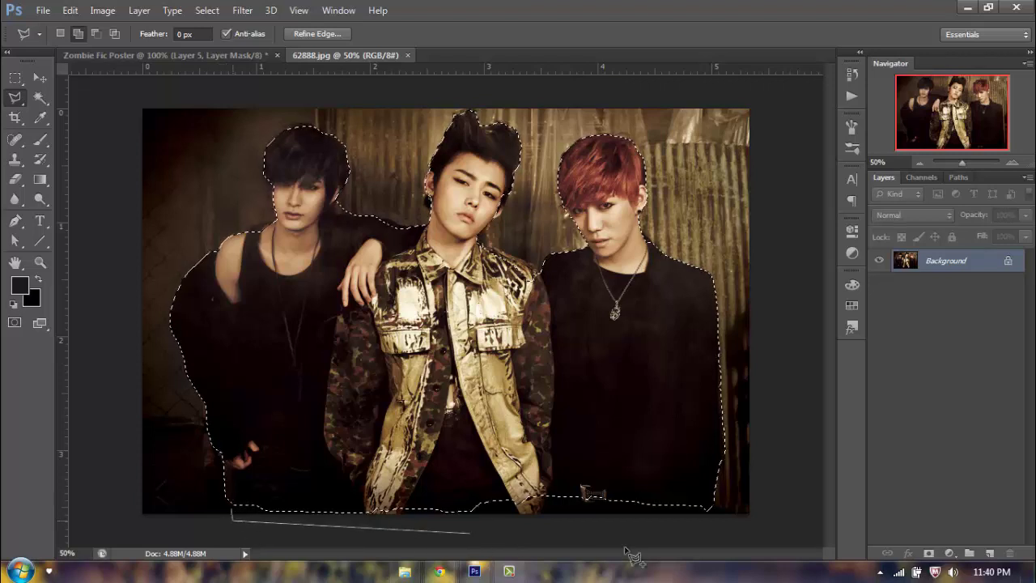
pyautogui.click(731, 529)
pyautogui.click(689, 464)
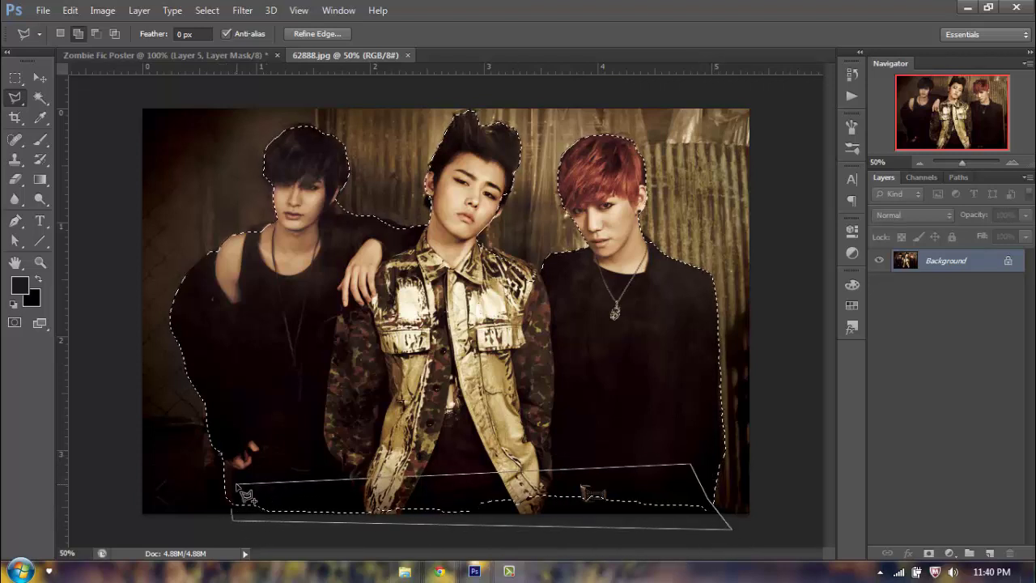
pyautogui.click(233, 518)
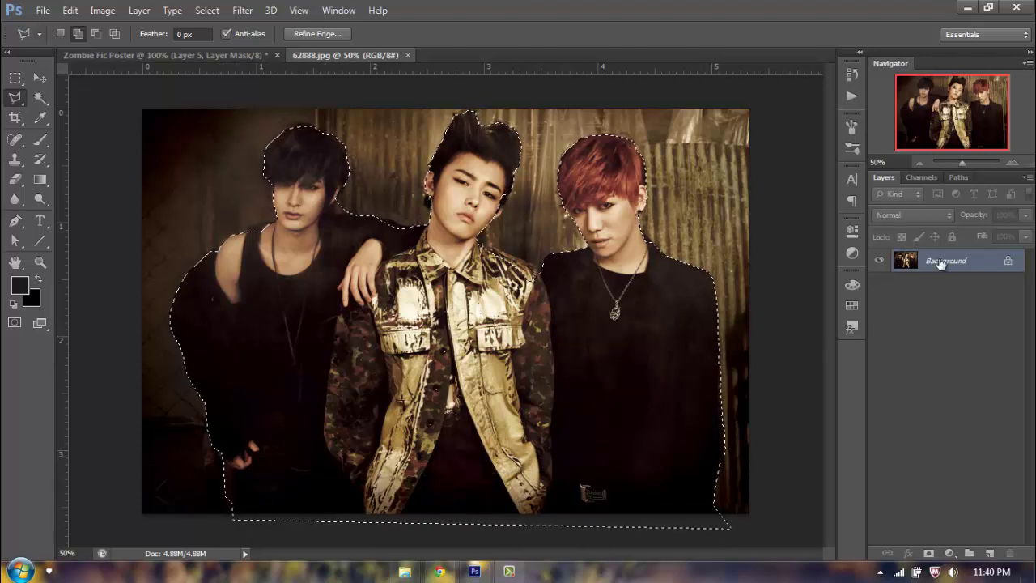
# Duplicate the Background layer and refine the selection edge around the hair, shoulders and clothing with a 35 px Refine Edge brush
pyautogui.moveTo(939, 263); pyautogui.dragTo(989, 553)
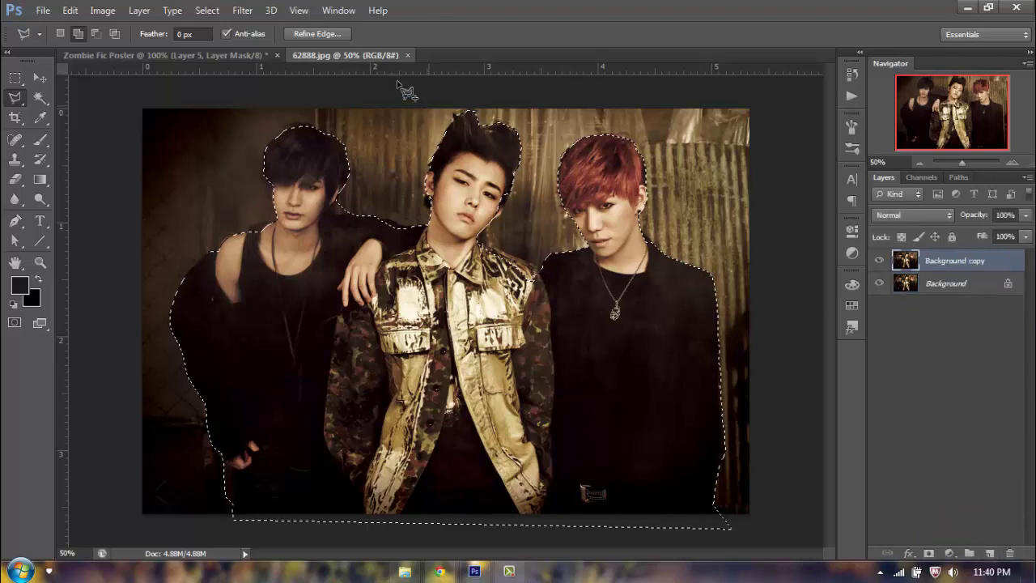
pyautogui.click(312, 34)
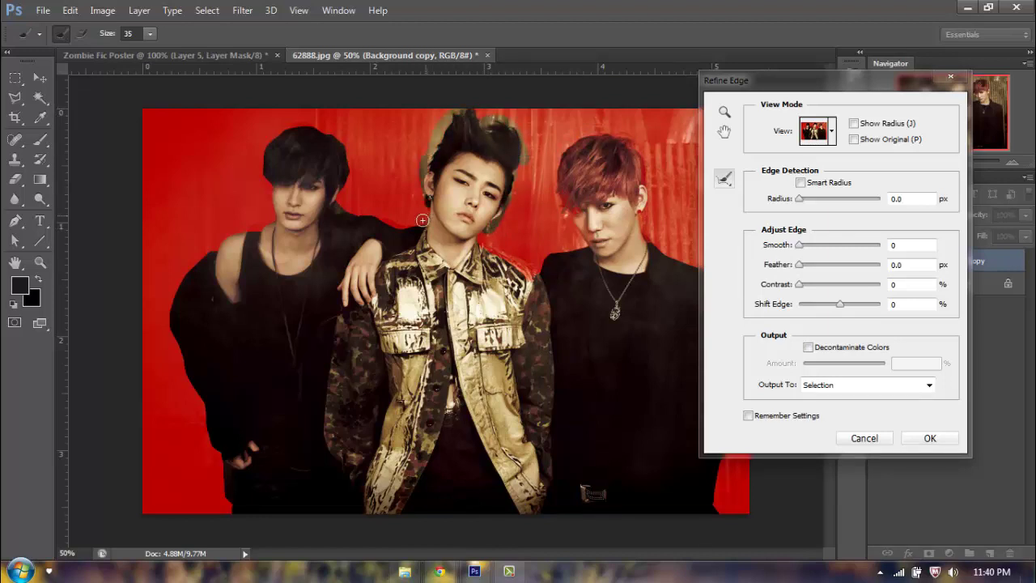
pyautogui.moveTo(343, 188)
pyautogui.mouseDown()
pyautogui.moveTo(336, 138)
pyautogui.moveTo(273, 135)
pyautogui.moveTo(258, 168)
pyautogui.moveTo(274, 216)
pyautogui.moveTo(199, 260)
pyautogui.moveTo(173, 292)
pyautogui.moveTo(167, 310)
pyautogui.moveTo(235, 512)
pyautogui.mouseUp()
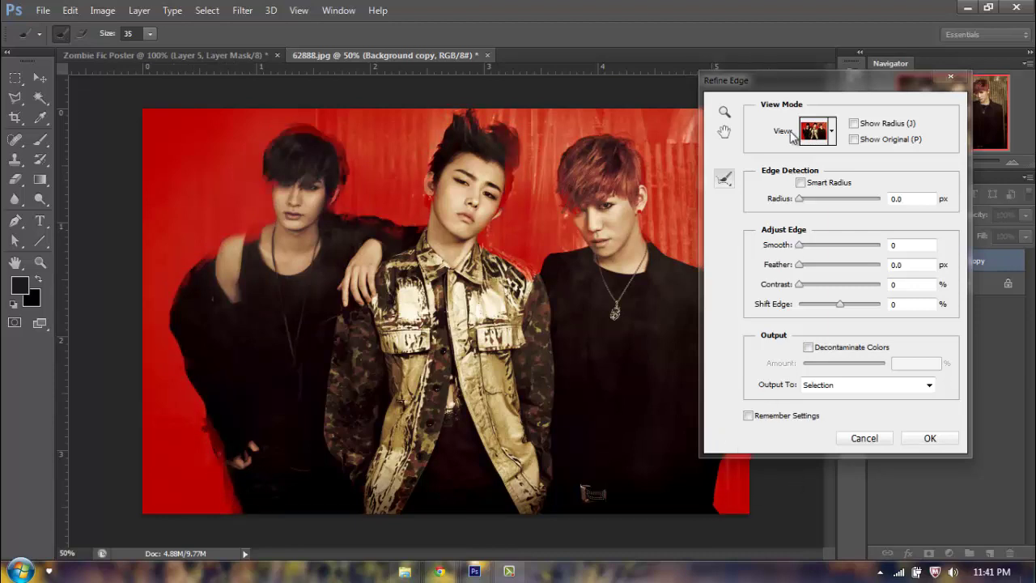
pyautogui.moveTo(754, 89); pyautogui.dragTo(357, 73)
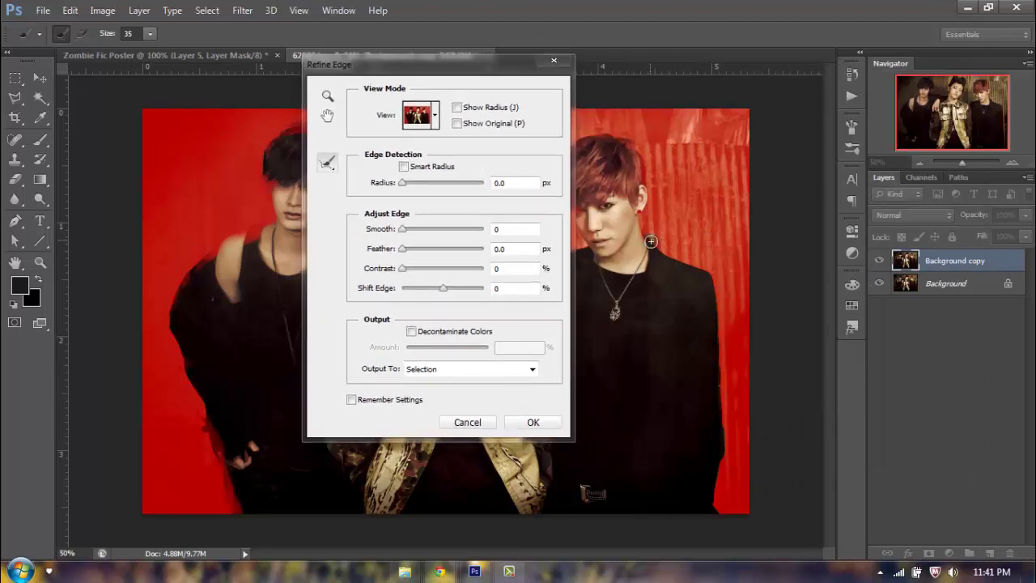
pyautogui.moveTo(714, 288)
pyautogui.mouseDown()
pyautogui.moveTo(717, 494)
pyautogui.moveTo(729, 522)
pyautogui.mouseUp()
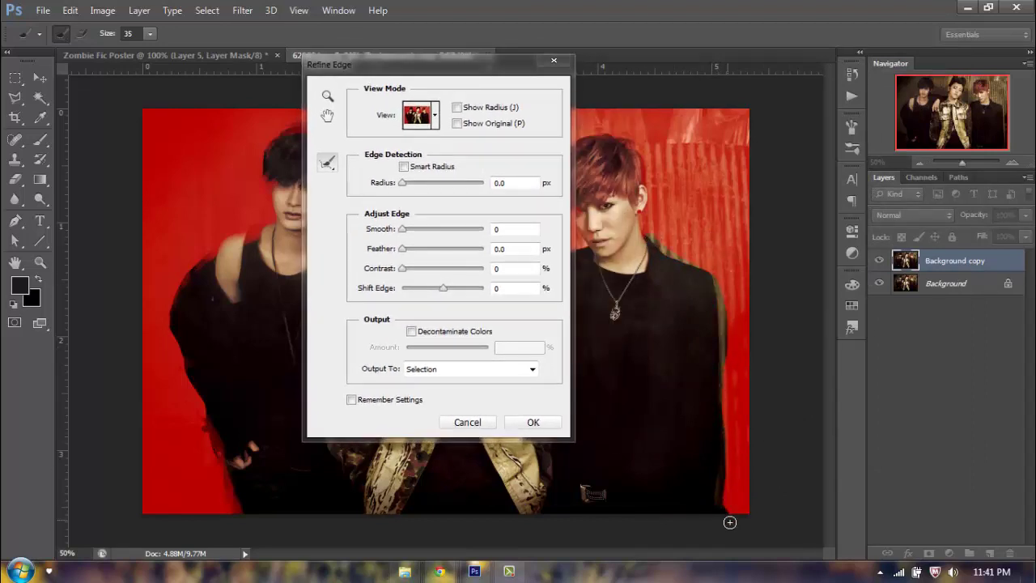
pyautogui.moveTo(463, 72); pyautogui.dragTo(752, 94)
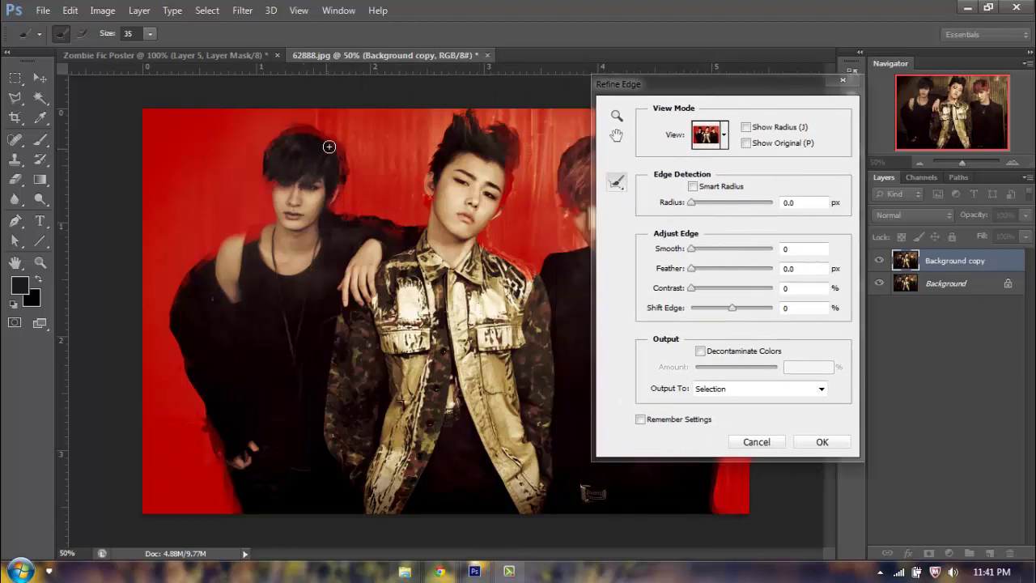
pyautogui.moveTo(329, 147)
pyautogui.mouseDown()
pyautogui.moveTo(276, 138)
pyautogui.moveTo(322, 134)
pyautogui.moveTo(341, 189)
pyautogui.moveTo(355, 190)
pyautogui.moveTo(352, 177)
pyautogui.moveTo(327, 177)
pyautogui.moveTo(336, 161)
pyautogui.moveTo(309, 135)
pyautogui.moveTo(287, 140)
pyautogui.moveTo(287, 182)
pyautogui.moveTo(317, 145)
pyautogui.moveTo(309, 166)
pyautogui.moveTo(335, 196)
pyautogui.moveTo(328, 209)
pyautogui.moveTo(341, 174)
pyautogui.moveTo(332, 146)
pyautogui.moveTo(292, 131)
pyautogui.moveTo(269, 153)
pyautogui.moveTo(276, 210)
pyautogui.mouseUp()
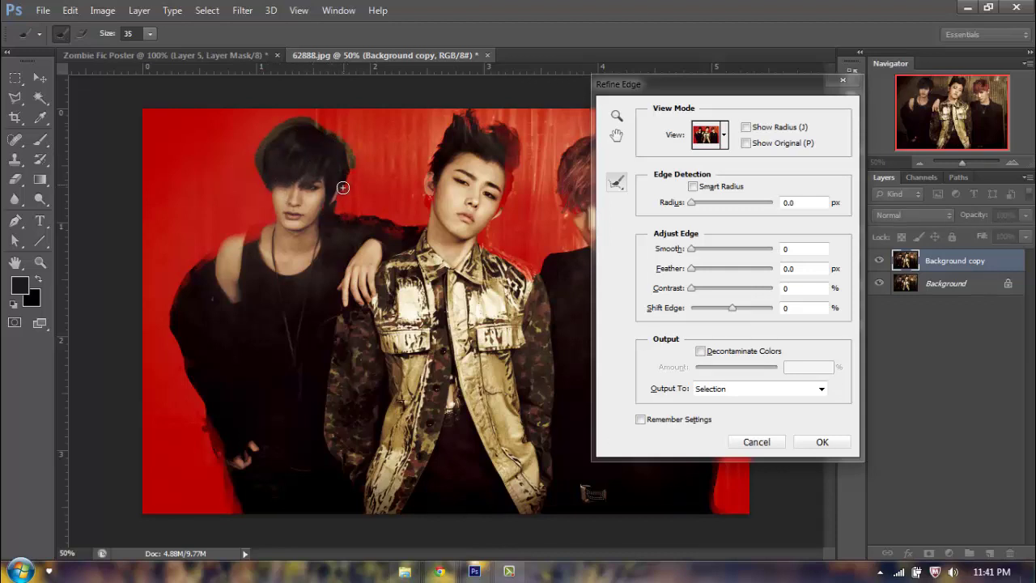
pyautogui.moveTo(343, 187)
pyautogui.mouseDown()
pyautogui.moveTo(345, 215)
pyautogui.moveTo(440, 233)
pyautogui.mouseUp()
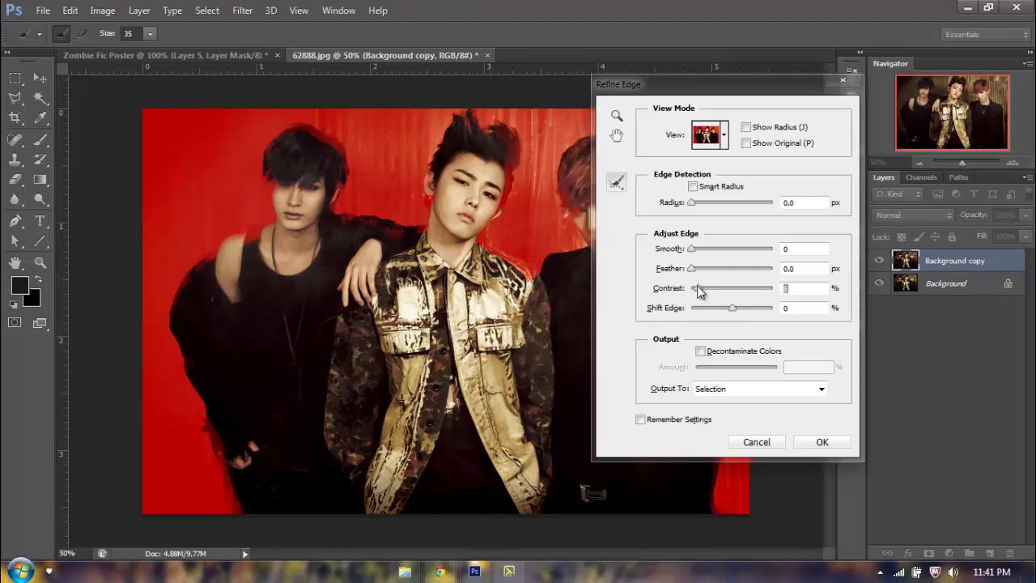
# Apply the edge refinement with 16% contrast and an outward edge shift, mask Background copy with the selection, and hide Background
pyautogui.moveTo(733, 309)
pyautogui.mouseDown()
pyautogui.moveTo(721, 314)
pyautogui.moveTo(746, 314)
pyautogui.mouseUp()
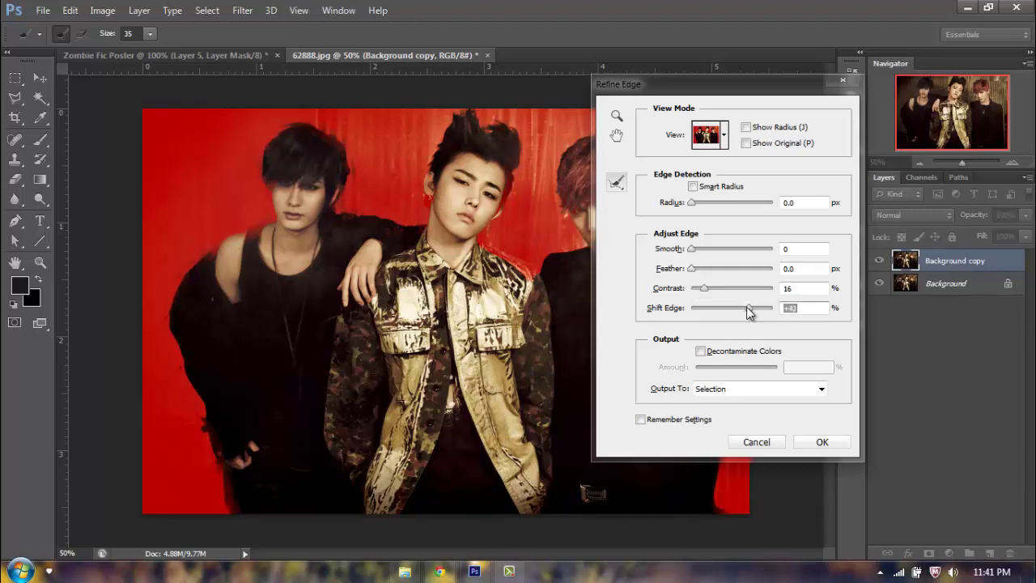
pyautogui.click(822, 443)
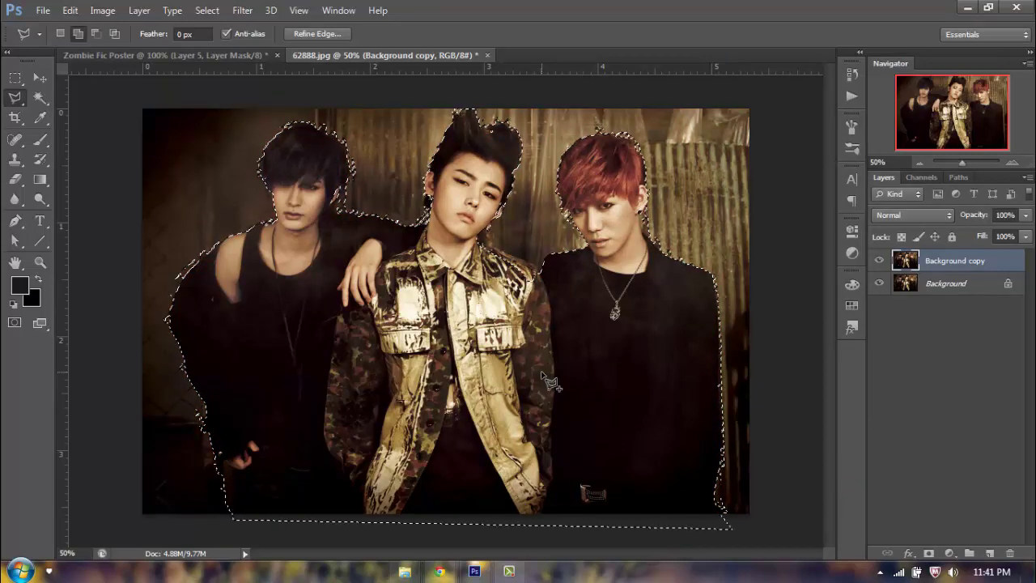
pyautogui.click(928, 554)
pyautogui.click(879, 284)
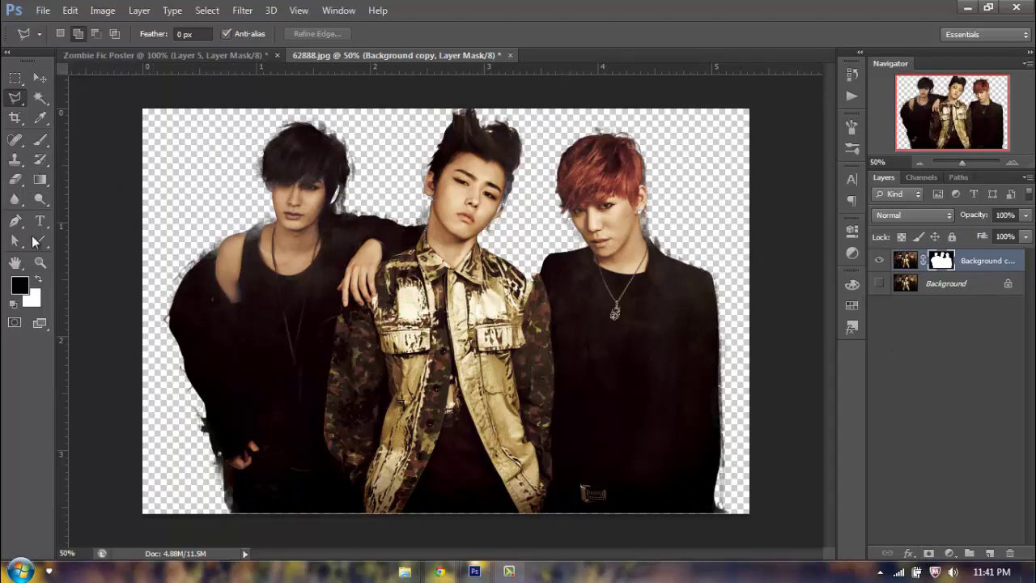
# Paint white on the Background copy mask with an 11 px brush to restore the ear of the man in the black tank top
pyautogui.doubleClick(40, 262)
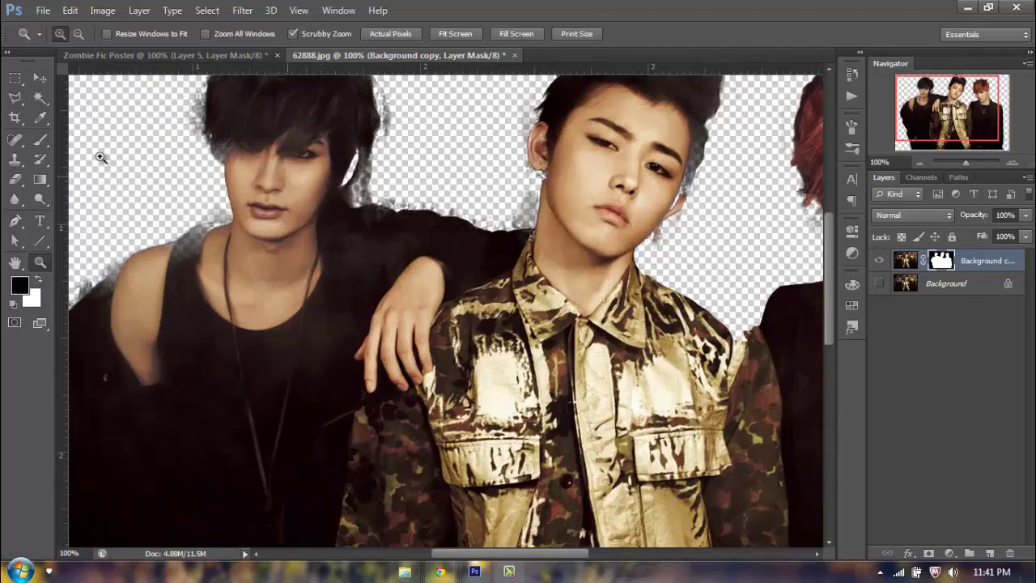
pyautogui.click(288, 189)
pyautogui.press('b')
pyautogui.press('x')
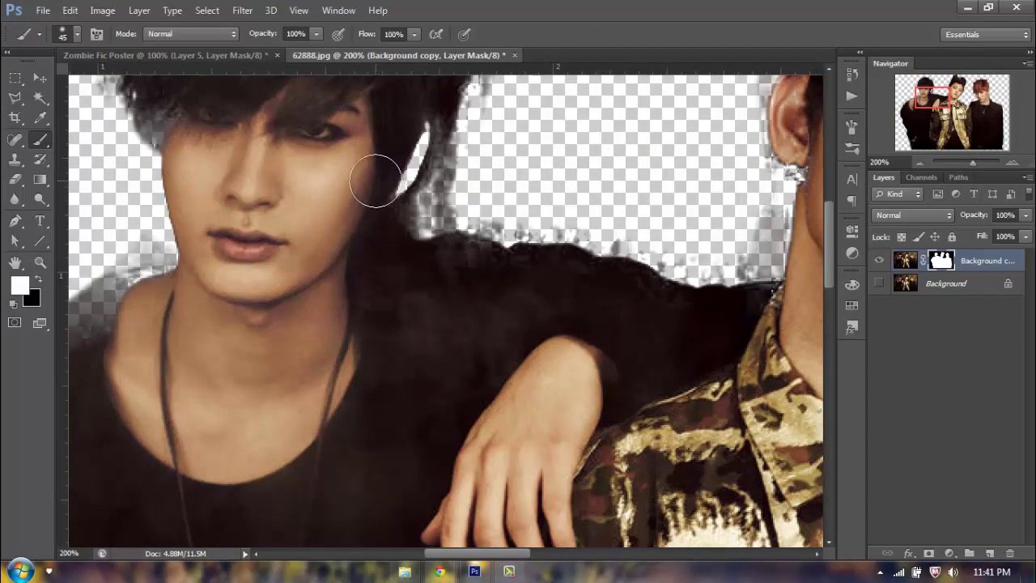
pyautogui.rightClick(374, 179)
pyautogui.moveTo(441, 217); pyautogui.dragTo(404, 210)
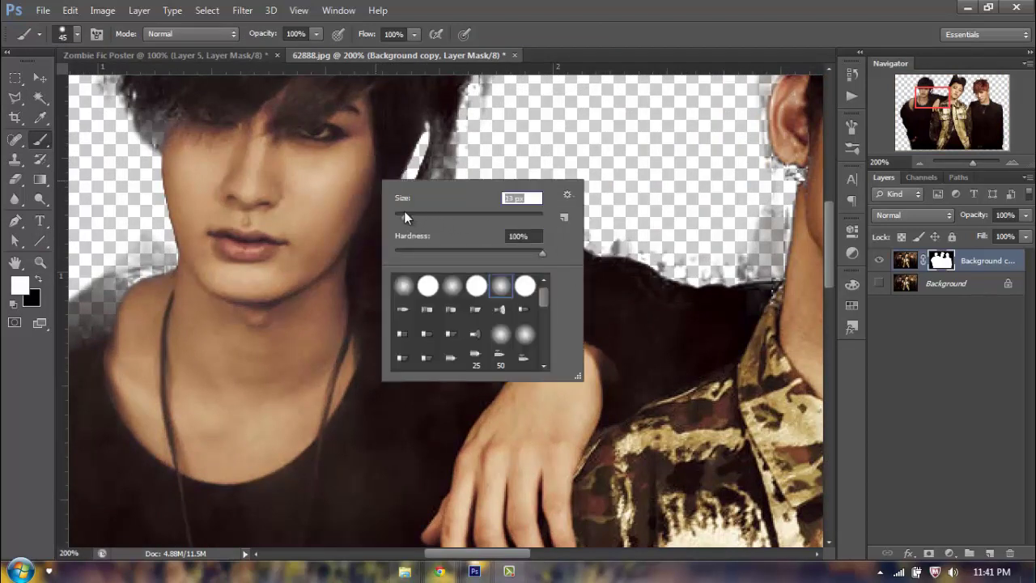
pyautogui.press('Return')
pyautogui.moveTo(427, 139)
pyautogui.mouseDown()
pyautogui.moveTo(417, 184)
pyautogui.moveTo(389, 202)
pyautogui.mouseUp()
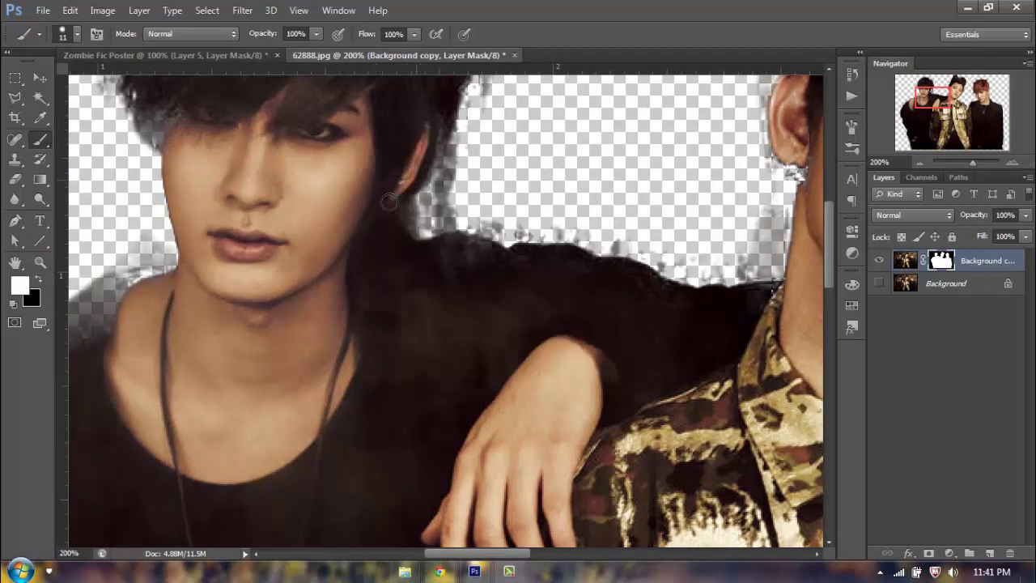
pyautogui.scroll(3, 367, 165)
pyautogui.hscroll(-3, 368, 165)
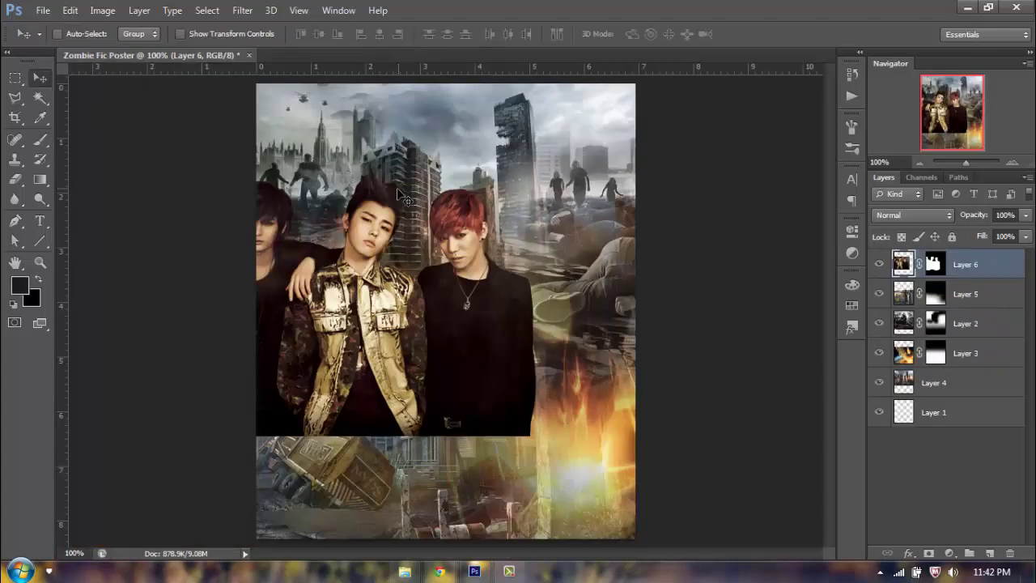
# Move the group cutout on Layer 6 down to the poster's lower edge and centre it horizontally
pyautogui.moveTo(401, 194); pyautogui.dragTo(478, 301)
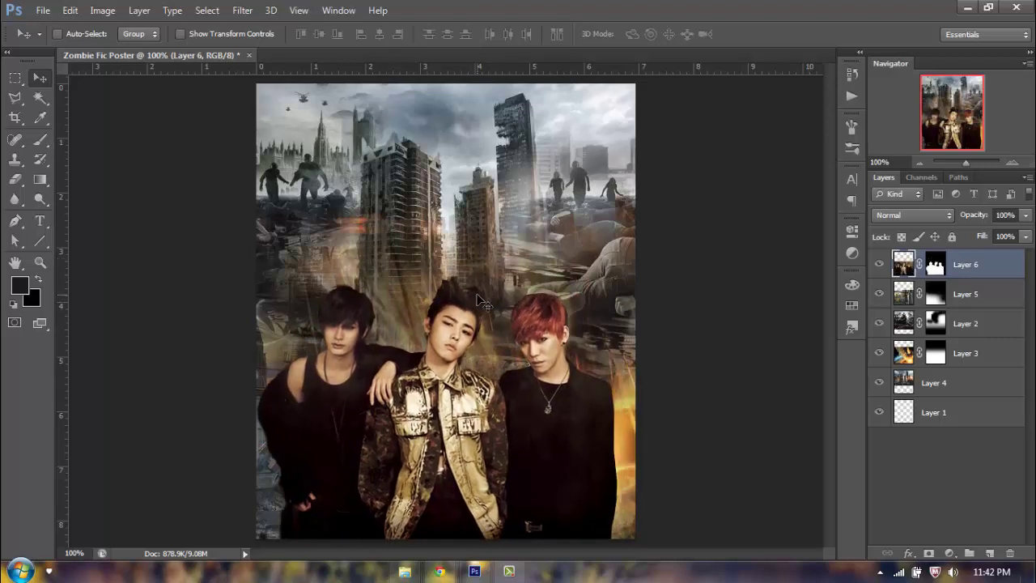
pyautogui.press('Right')
pyautogui.press('Right')
pyautogui.press('Right')
pyautogui.press('Right')
pyautogui.press('Right')
pyautogui.press('Right')
pyautogui.press('Right')
pyautogui.press('Right')
pyautogui.press('Right')
pyautogui.press('Right')
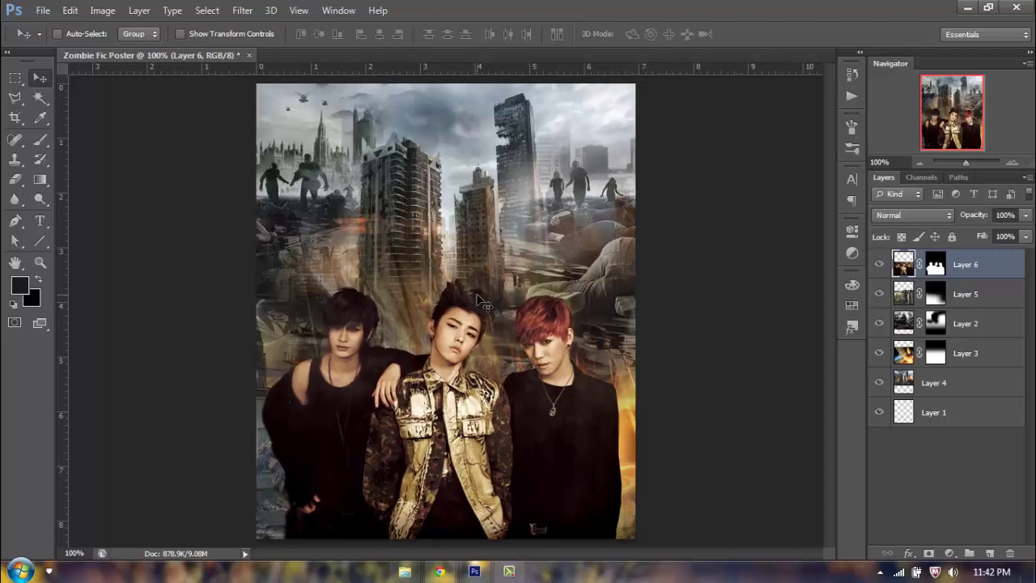
pyautogui.press('Left')
pyautogui.press('Left')
pyautogui.press('Left')
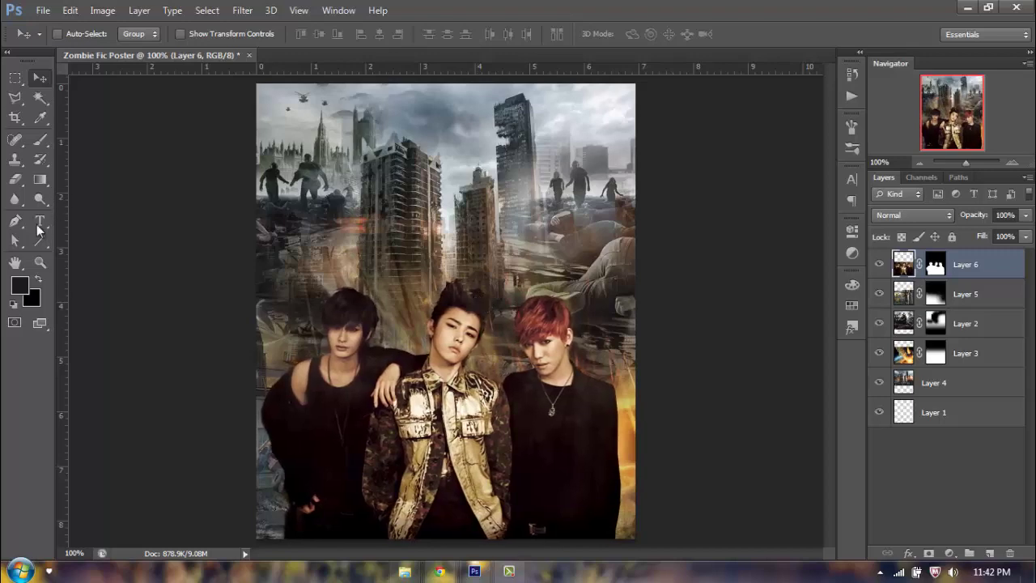
# Outline the leftover dark background beside the tank-top man's hand with the Polygonal Lasso, fill it black on Layer 6's mask, and deselect
pyautogui.click(39, 262)
pyautogui.click(287, 352)
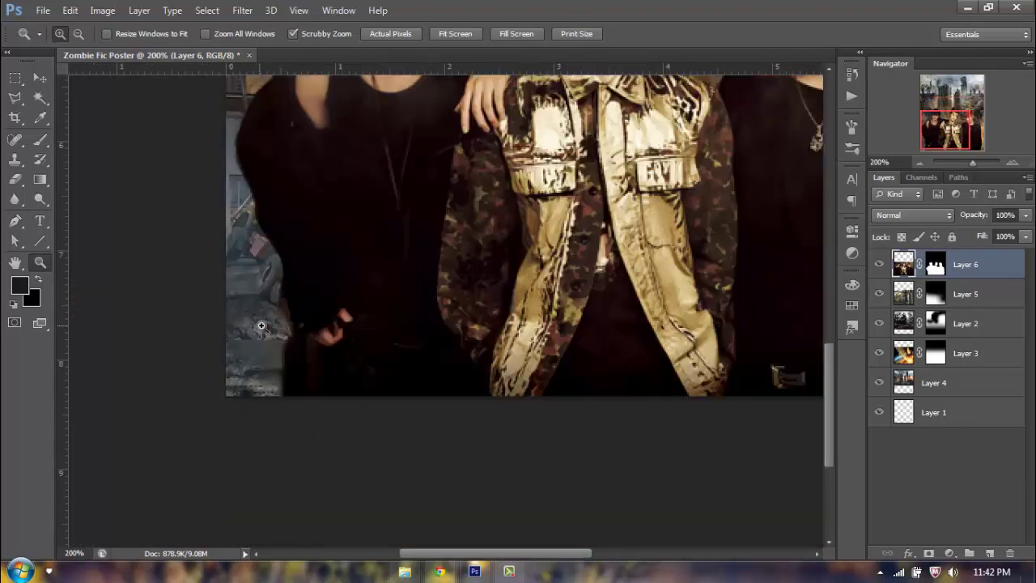
pyautogui.click(260, 326)
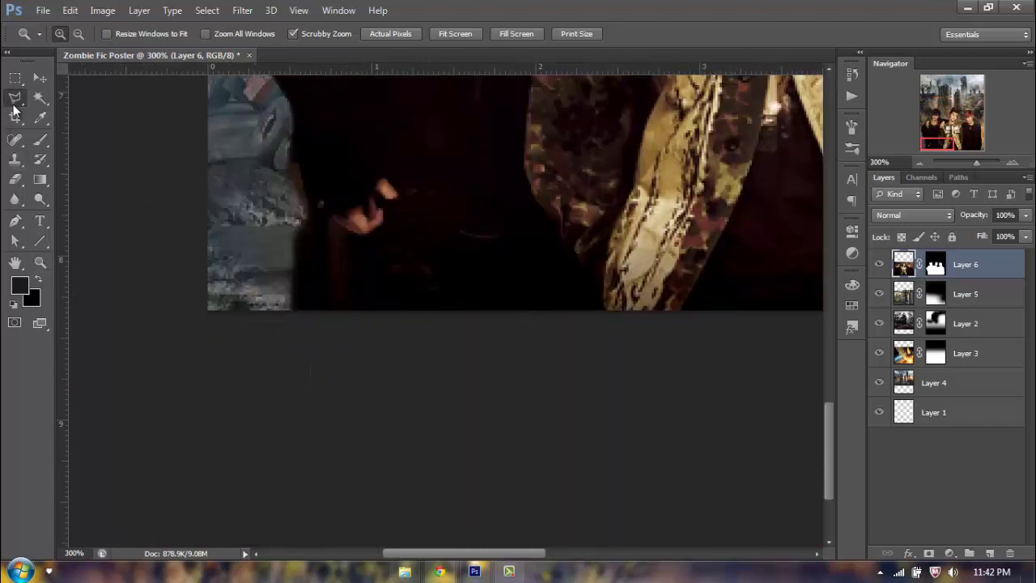
pyautogui.click(15, 98)
pyautogui.click(298, 145)
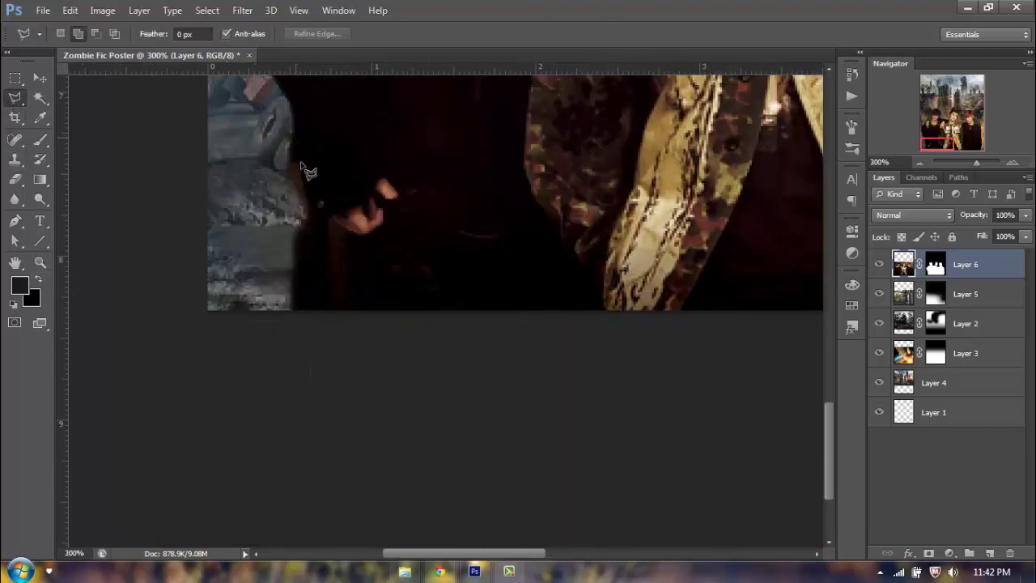
pyautogui.click(318, 216)
pyautogui.click(353, 255)
pyautogui.click(351, 317)
pyautogui.click(343, 332)
pyautogui.click(239, 332)
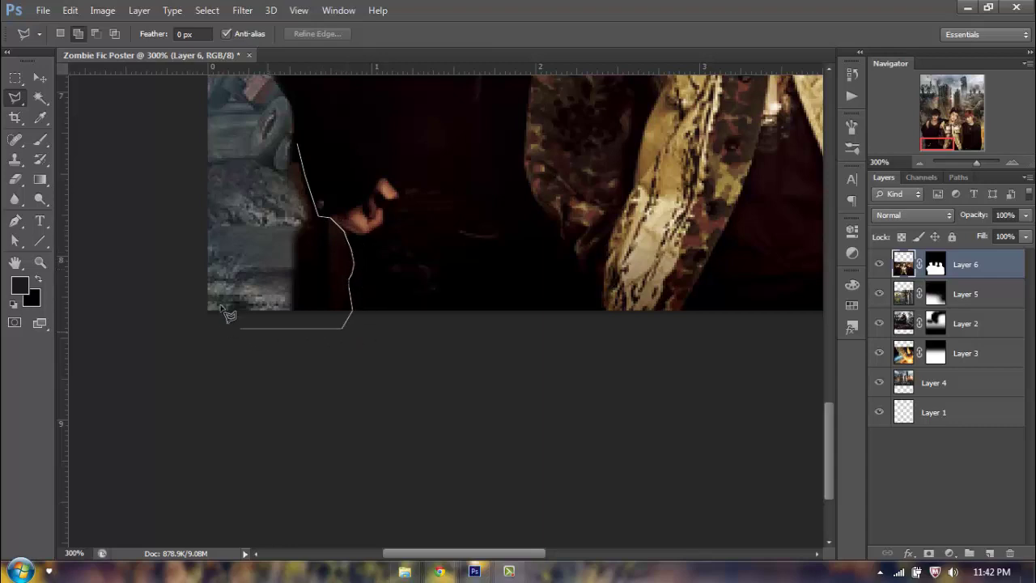
pyautogui.click(217, 284)
pyautogui.click(245, 89)
pyautogui.click(290, 115)
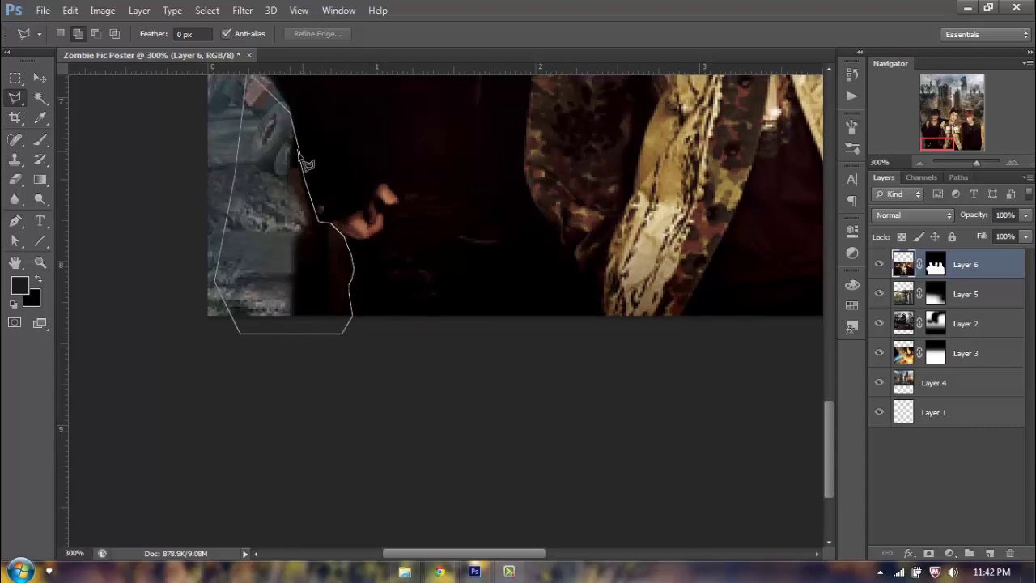
pyautogui.click(297, 152)
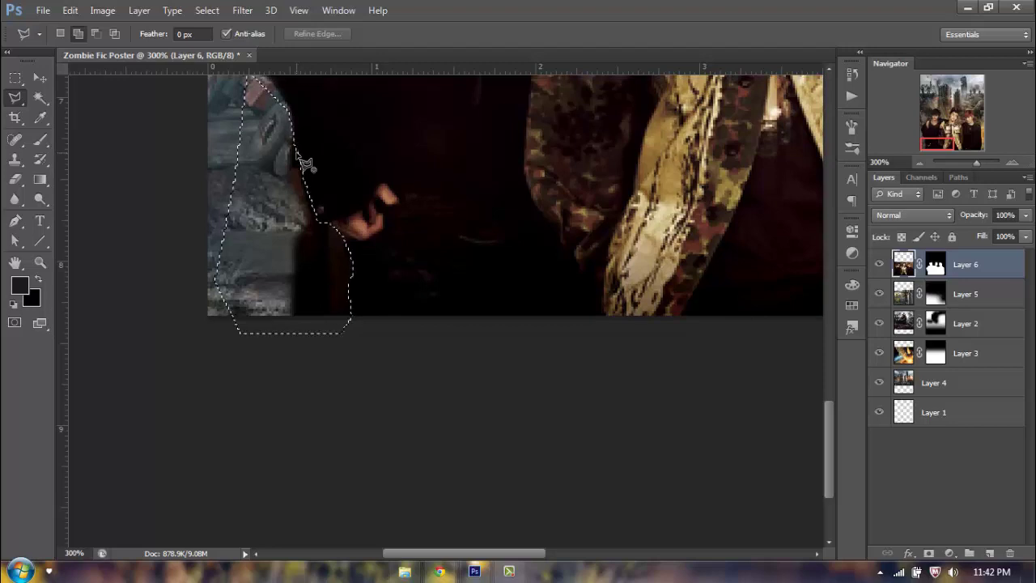
pyautogui.click(935, 267)
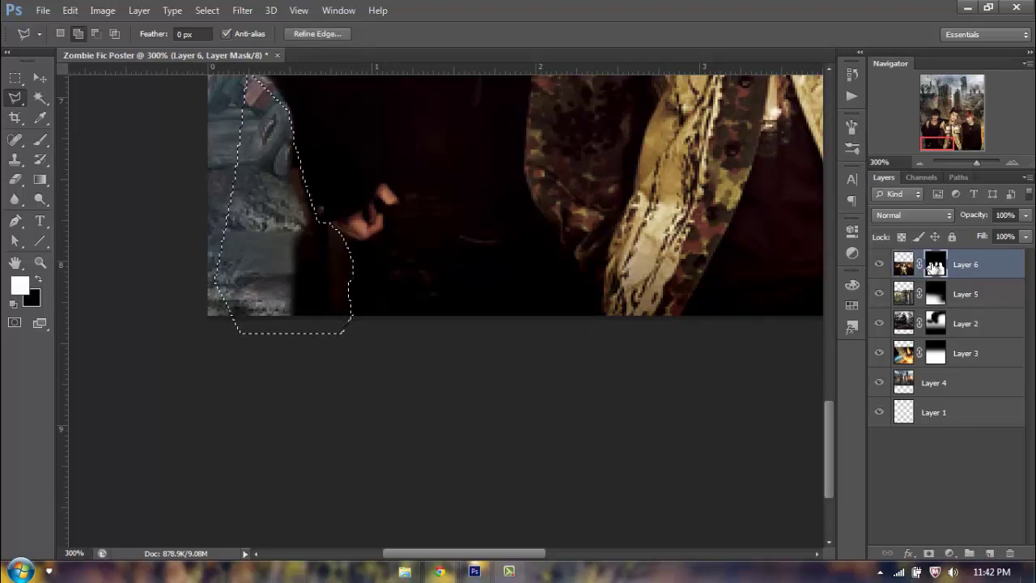
pyautogui.press('d')
pyautogui.hotkey('alt', 'BackSpace')
pyautogui.hotkey('ctrl', 'd')
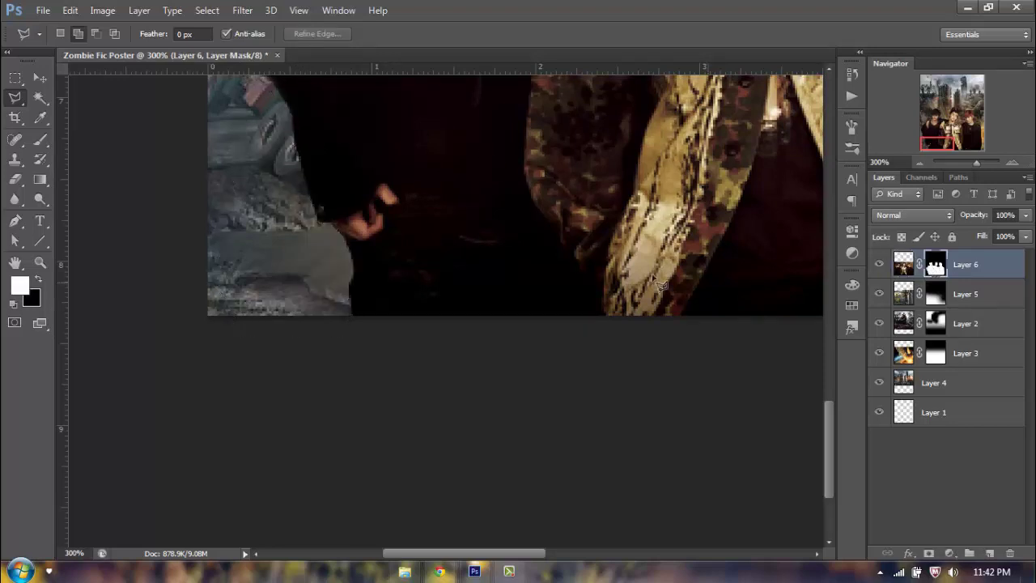
pyautogui.moveTo(587, 283); pyautogui.dragTo(588, 428)
pyautogui.moveTo(533, 84); pyautogui.dragTo(533, 222)
pyautogui.moveTo(437, 306); pyautogui.dragTo(405, 457)
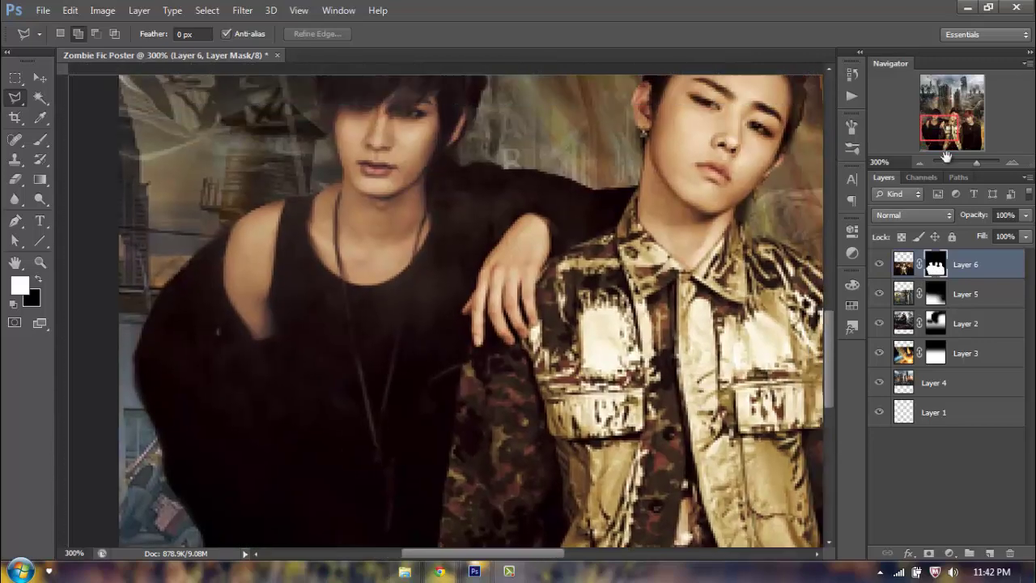
# Open ZOMBIE2 from the Patient Zero folder as a separate document
pyautogui.click(923, 161)
pyautogui.click(925, 161)
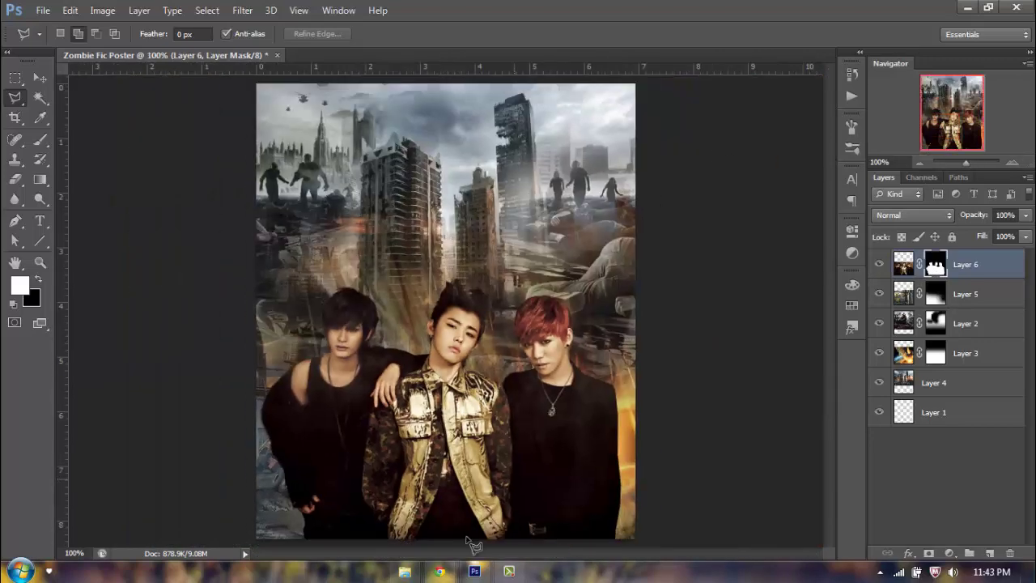
pyautogui.click(405, 571)
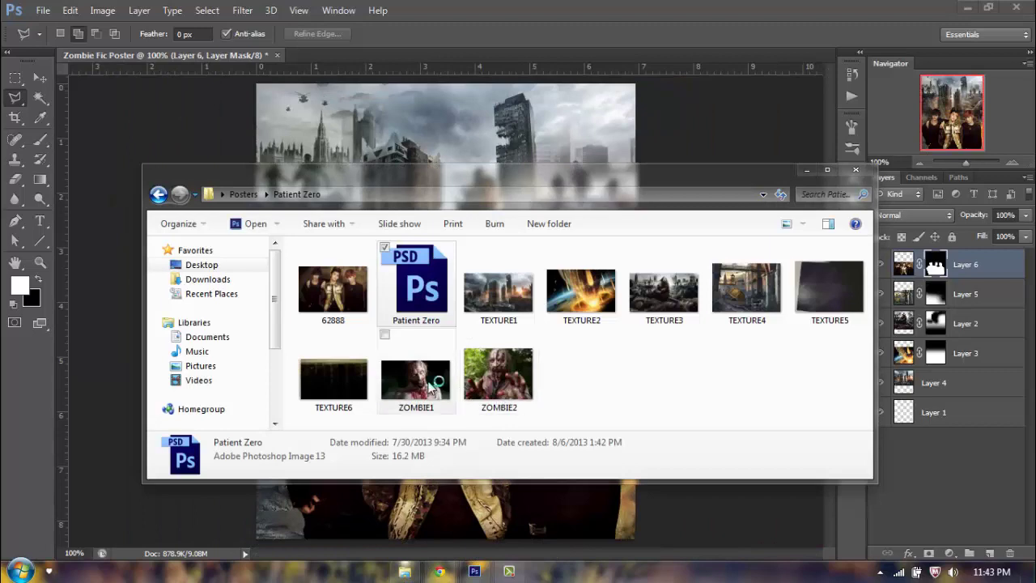
pyautogui.click(519, 378)
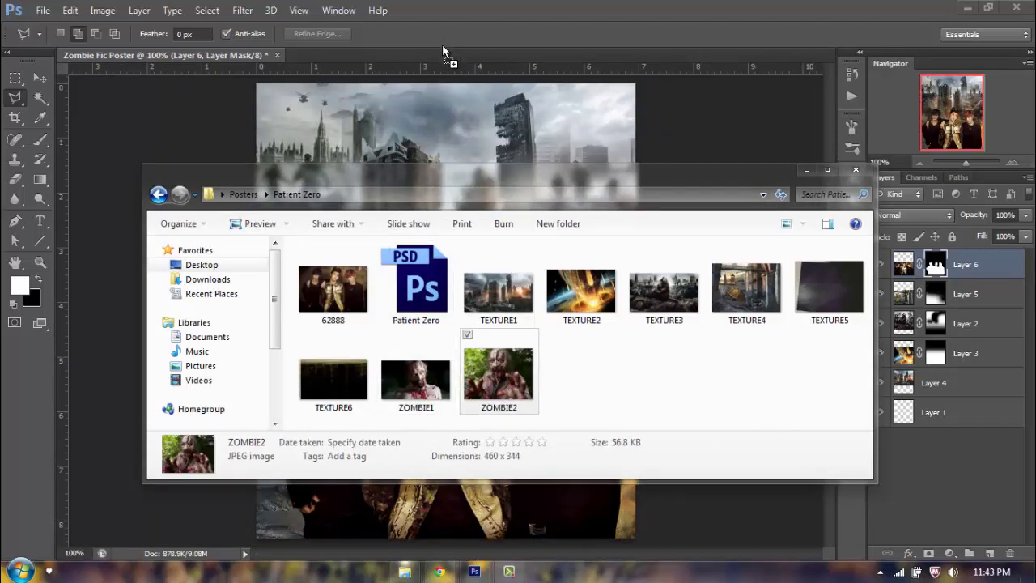
pyautogui.moveTo(442, 52); pyautogui.dragTo(442, 53)
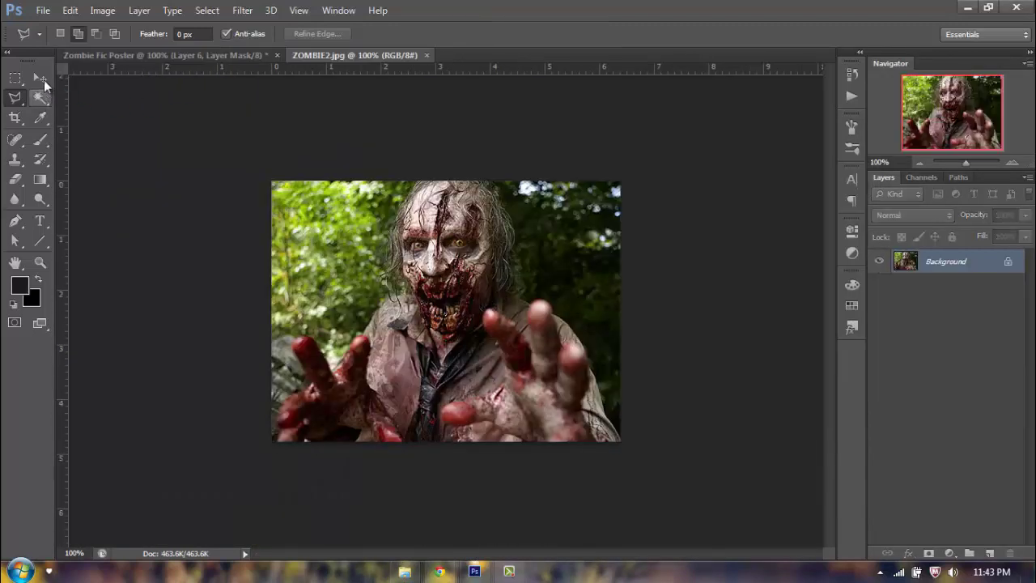
# Outline the zombie, including its head, shoulders and both hands, with the Magnetic Lasso in ZOMBIE2.jpg
pyautogui.click(43, 79)
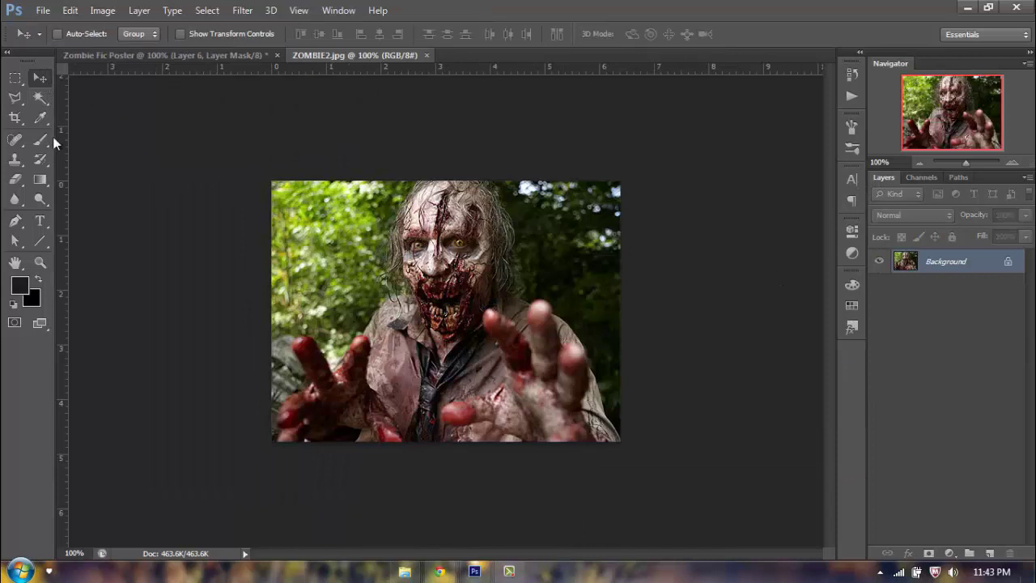
pyautogui.click(27, 103)
pyautogui.click(81, 123)
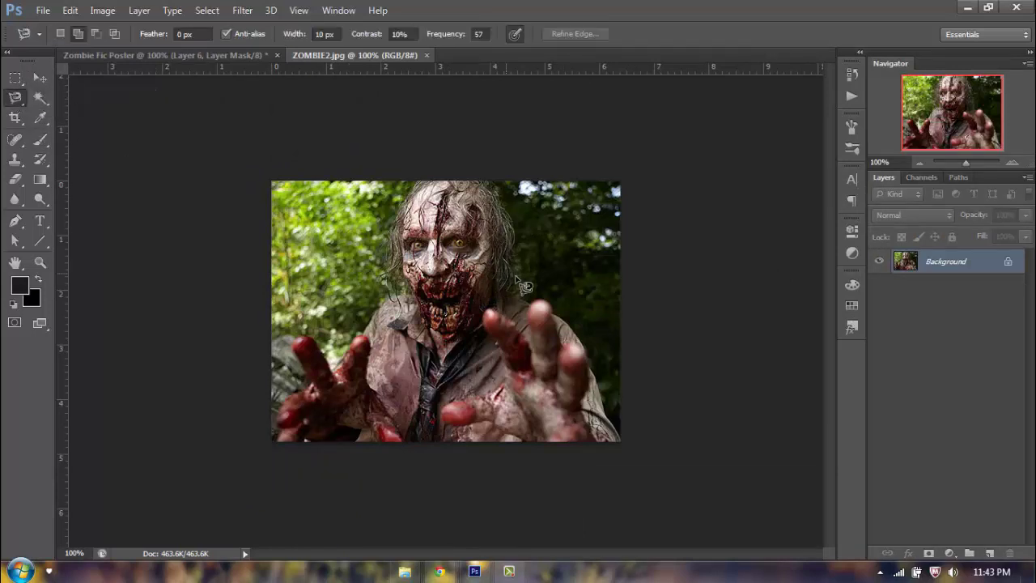
pyautogui.moveTo(526, 239)
pyautogui.mouseDown()
pyautogui.moveTo(493, 191)
pyautogui.moveTo(463, 178)
pyautogui.moveTo(425, 178)
pyautogui.moveTo(396, 195)
pyautogui.moveTo(392, 295)
pyautogui.moveTo(334, 369)
pyautogui.moveTo(315, 337)
pyautogui.moveTo(291, 339)
pyautogui.moveTo(309, 388)
pyautogui.moveTo(282, 410)
pyautogui.moveTo(282, 448)
pyautogui.moveTo(614, 454)
pyautogui.moveTo(631, 444)
pyautogui.moveTo(582, 339)
pyautogui.moveTo(528, 301)
pyautogui.mouseUp()
pyautogui.doubleClick(528, 301)
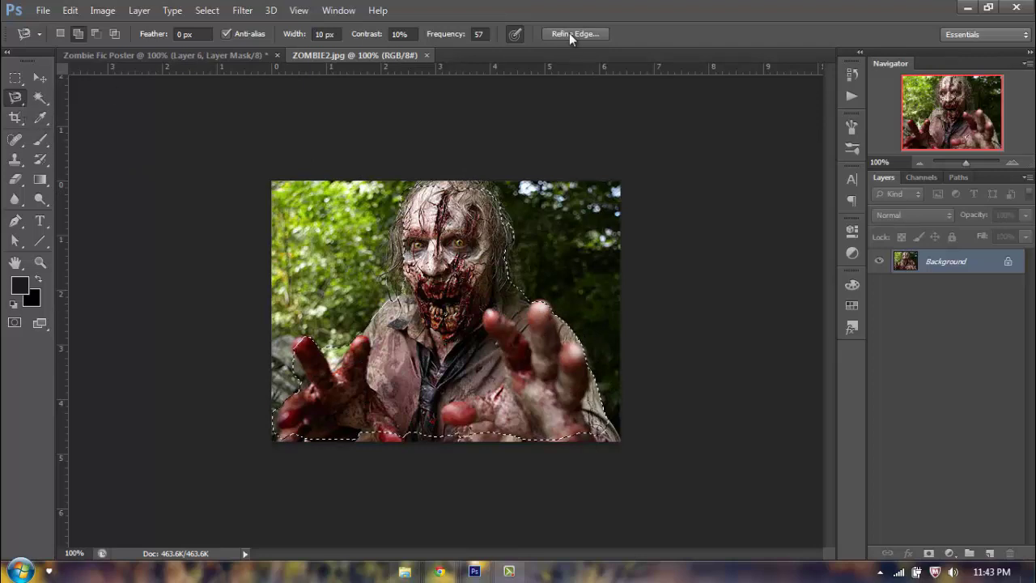
# Refine the selection edge by brushing around the zombie's hair and outline, with 22% contrast and a +21% edge shift
pyautogui.hotkey('ctrl', 'alt', 'r')
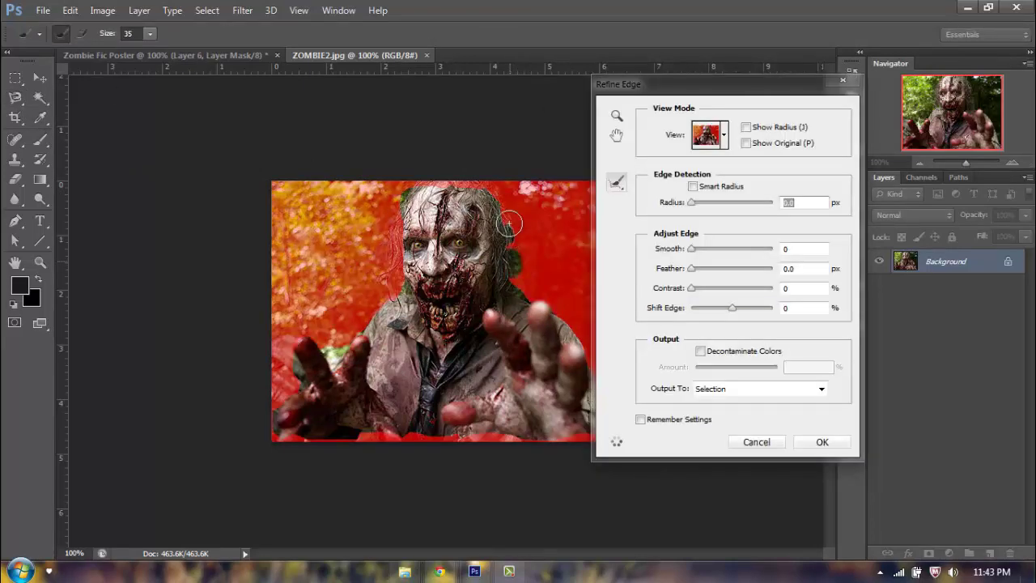
pyautogui.moveTo(399, 263)
pyautogui.mouseDown()
pyautogui.moveTo(352, 346)
pyautogui.moveTo(301, 349)
pyautogui.moveTo(292, 441)
pyautogui.moveTo(612, 425)
pyautogui.moveTo(565, 324)
pyautogui.moveTo(498, 285)
pyautogui.moveTo(566, 346)
pyautogui.mouseUp()
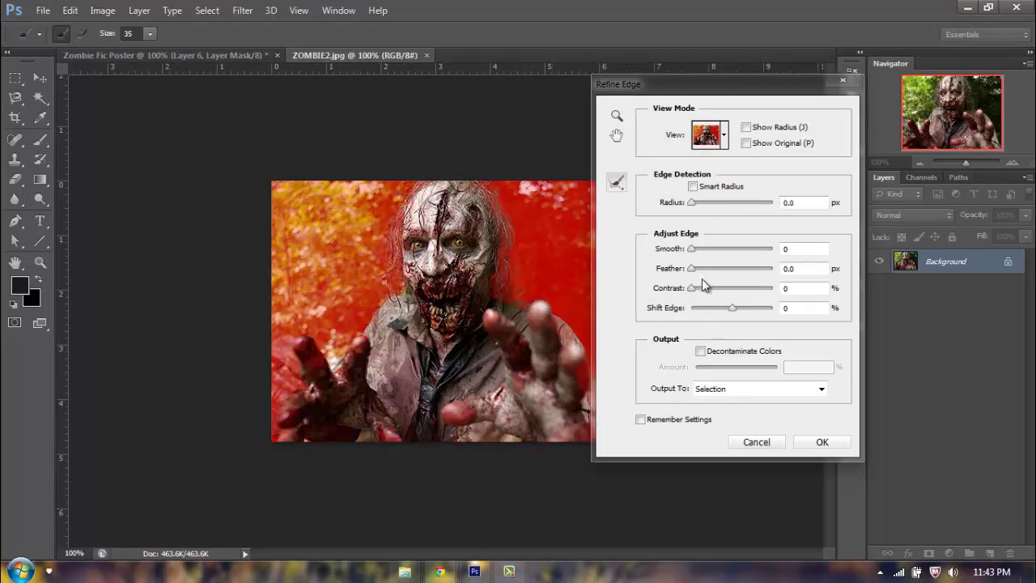
pyautogui.moveTo(704, 293); pyautogui.dragTo(743, 313)
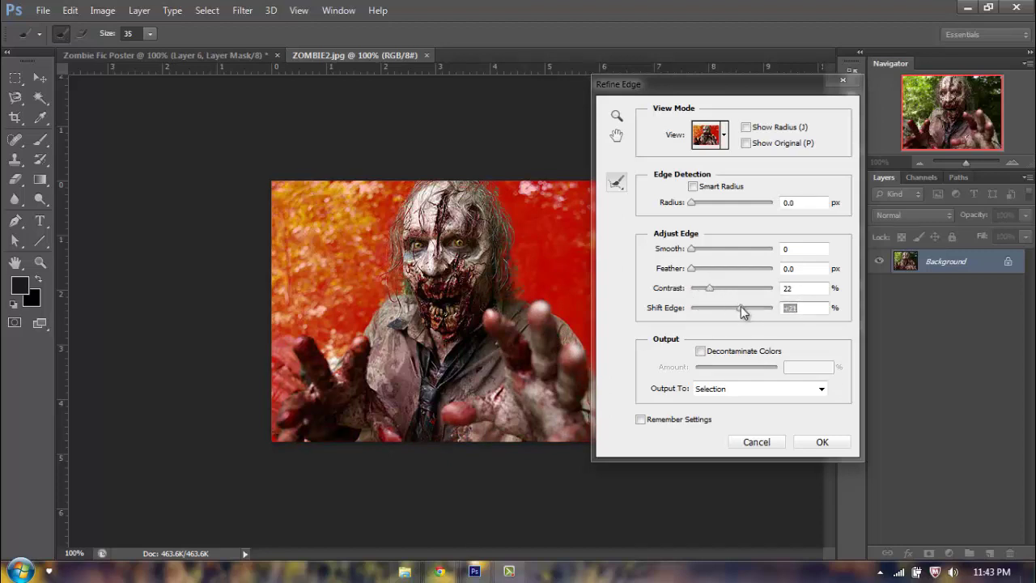
pyautogui.click(692, 249)
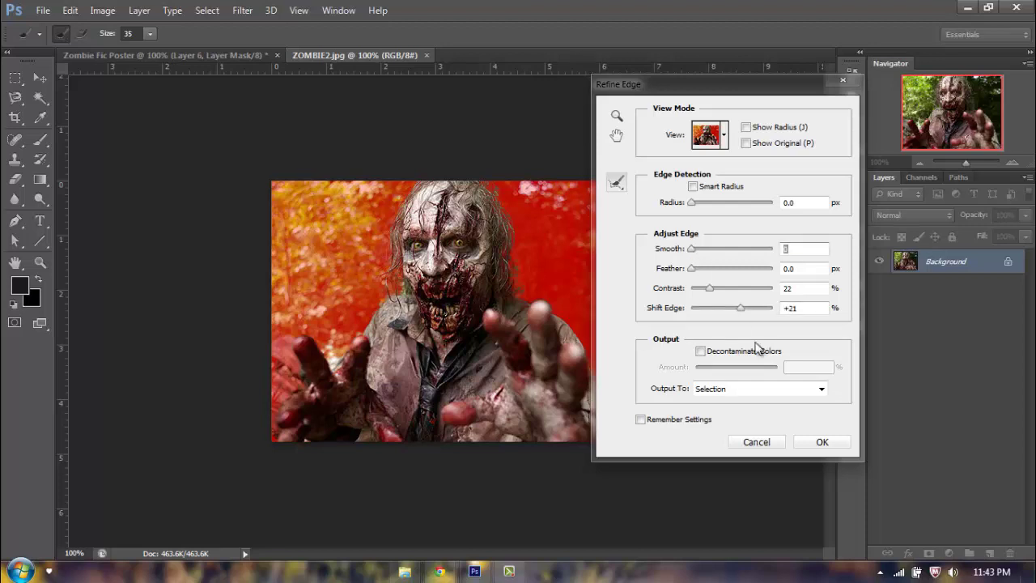
pyautogui.click(823, 440)
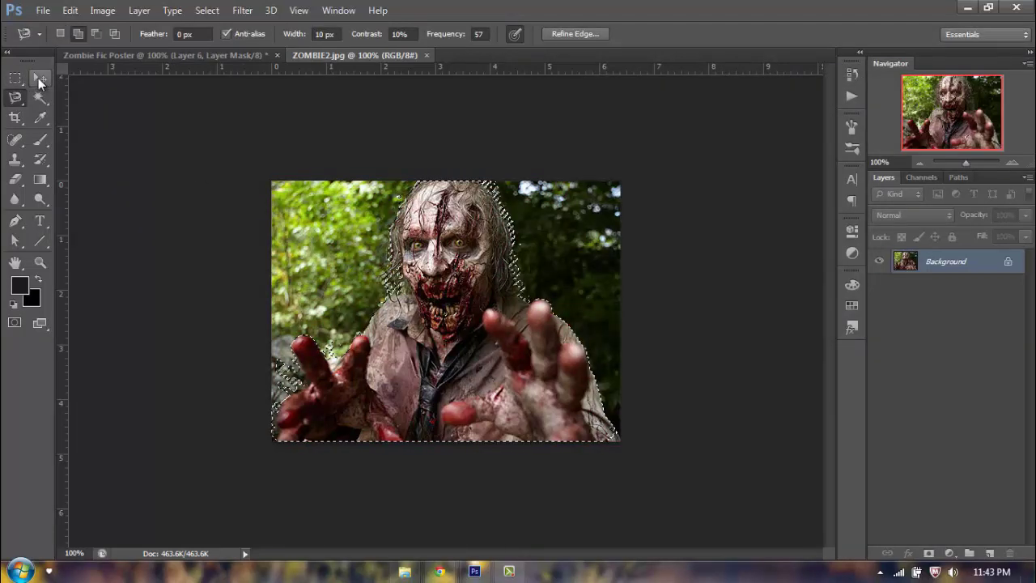
# Duplicate the Background layer, mask the copy with the zombie selection, and bring the masked copy into Zombie Fic Poster
pyautogui.moveTo(958, 274); pyautogui.dragTo(991, 554)
pyautogui.click(929, 552)
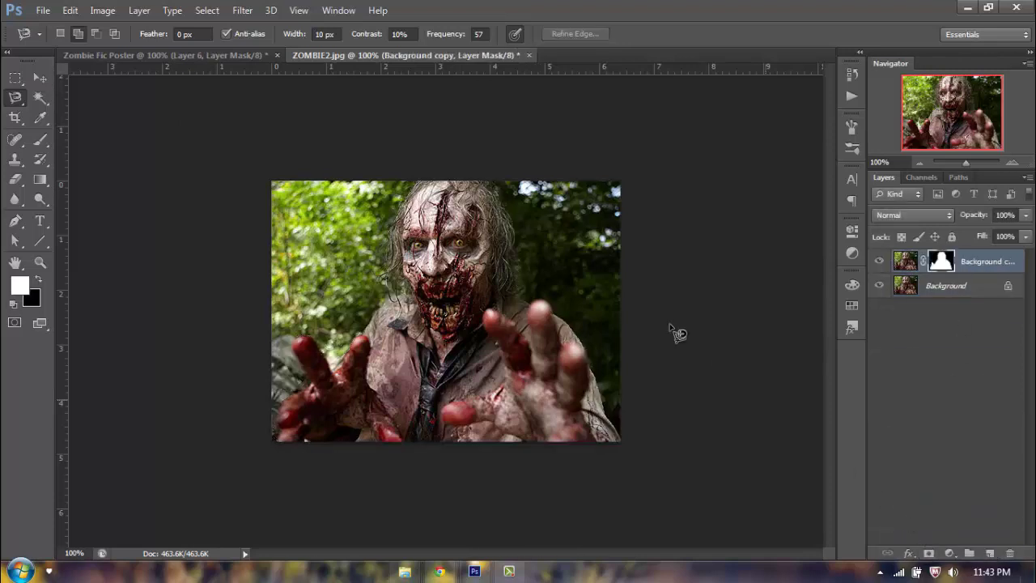
pyautogui.click(40, 78)
pyautogui.moveTo(484, 324); pyautogui.dragTo(810, 272)
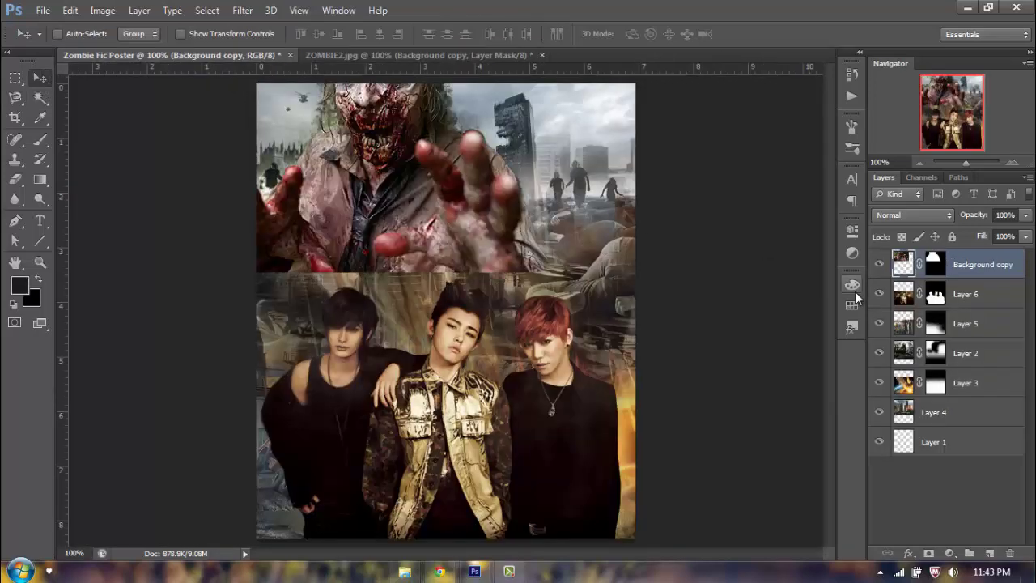
# Place Background copy directly beneath Layer 6 and enlarge the zombie so it looms behind the three men
pyautogui.moveTo(965, 269); pyautogui.dragTo(962, 307)
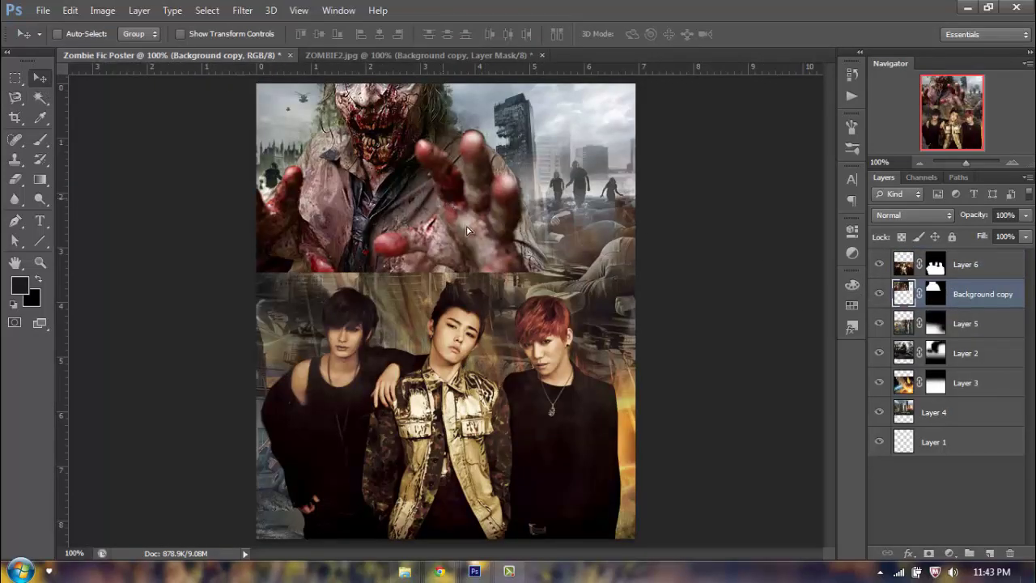
pyautogui.moveTo(439, 202); pyautogui.dragTo(503, 272)
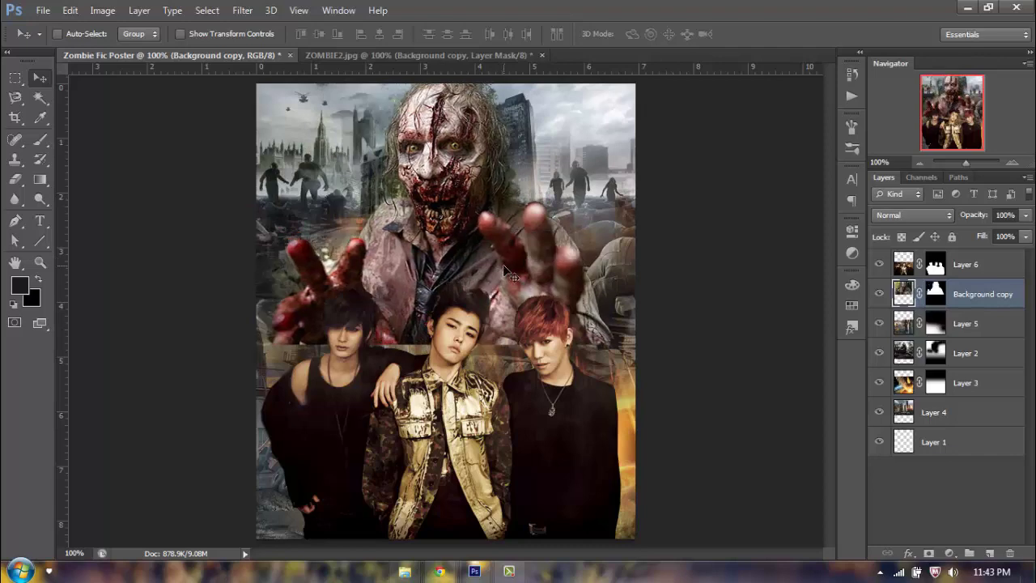
pyautogui.hotkey('ctrl', 't')
pyautogui.moveTo(615, 343); pyautogui.dragTo(569, 334)
pyautogui.click(762, 34)
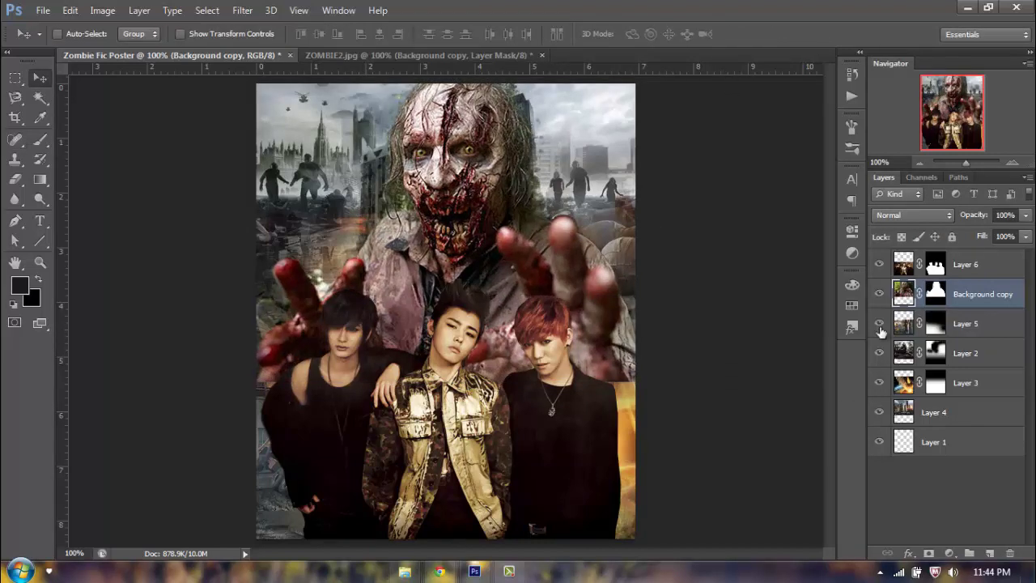
# Fade the zombie's lower part with black-to-transparent gradients on the Background copy mask and set the layer's fill to 80%
pyautogui.click(939, 299)
pyautogui.press('d')
pyautogui.press('g')
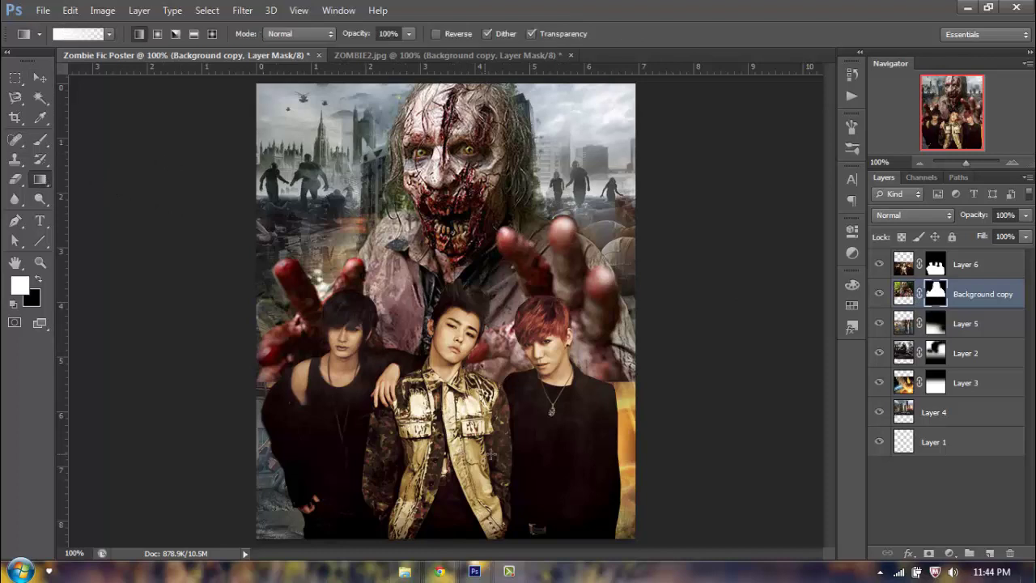
pyautogui.press('x')
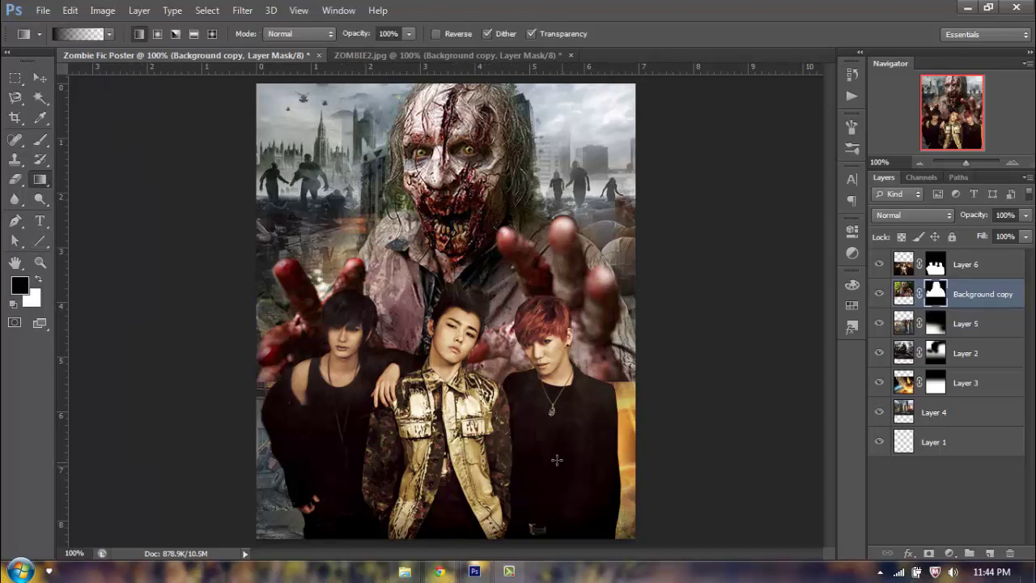
pyautogui.moveTo(324, 348); pyautogui.dragTo(567, 349)
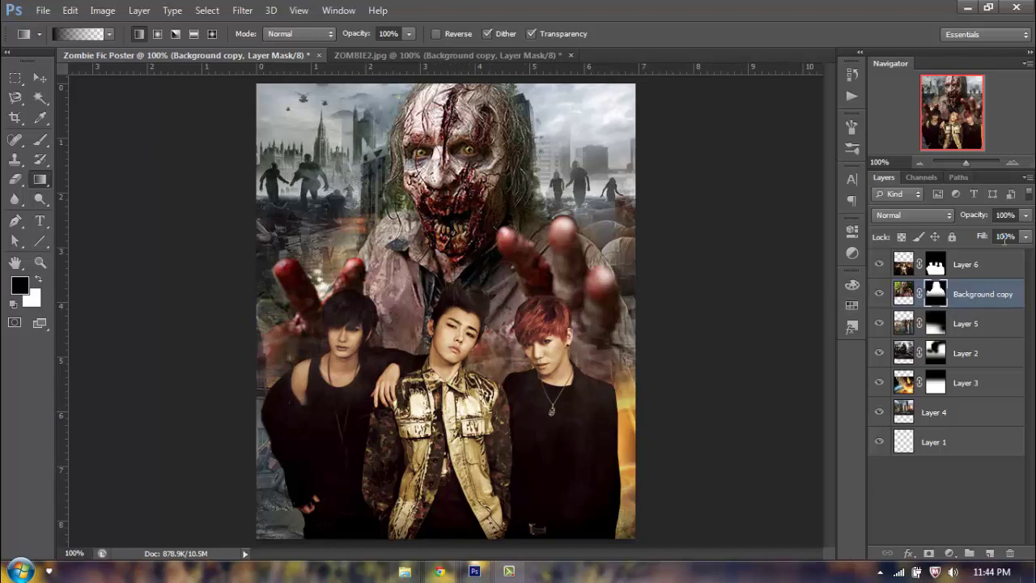
pyautogui.press('Return')
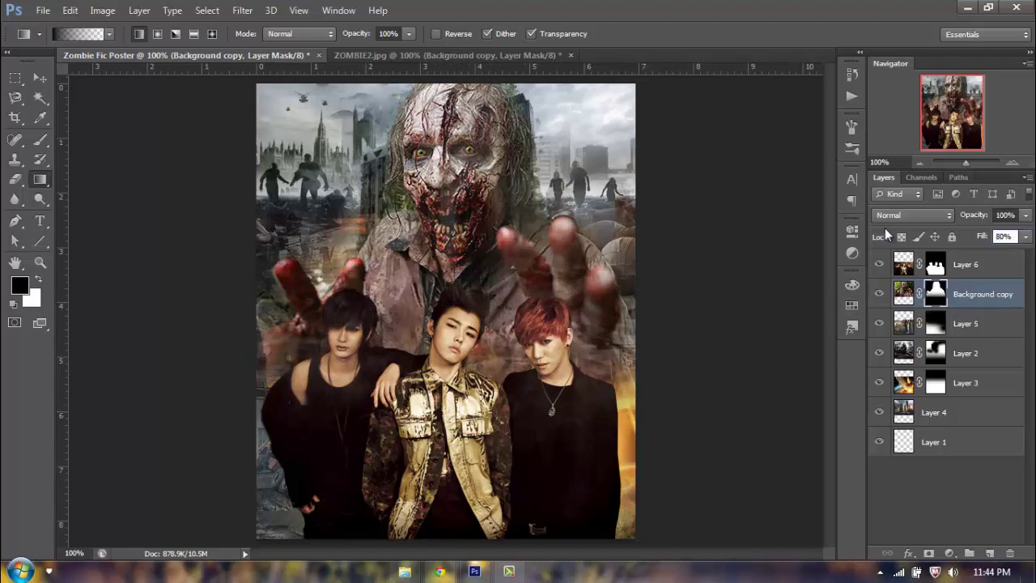
# With Layer 6 active, sample a light blue-grey from the sky as foreground and a near-black from the dark clothing as background
pyautogui.click(984, 264)
pyautogui.click(15, 77)
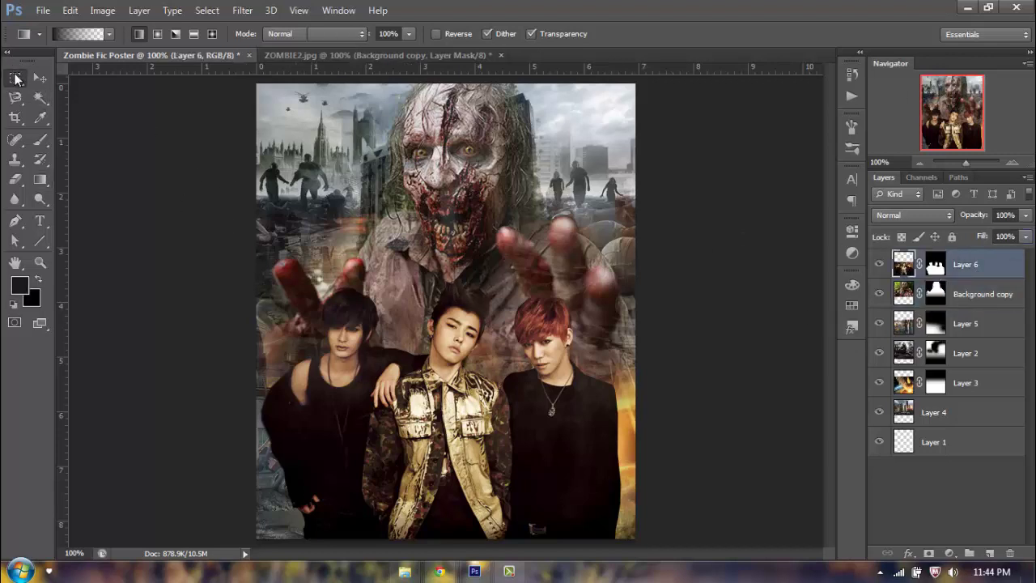
pyautogui.click(40, 179)
pyautogui.click(41, 118)
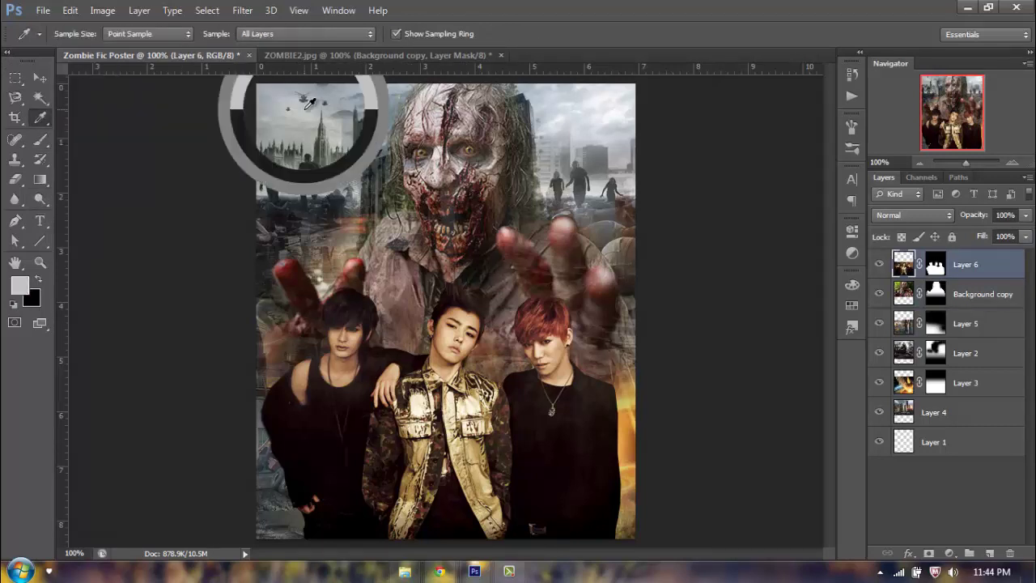
pyautogui.moveTo(308, 102); pyautogui.dragTo(494, 97)
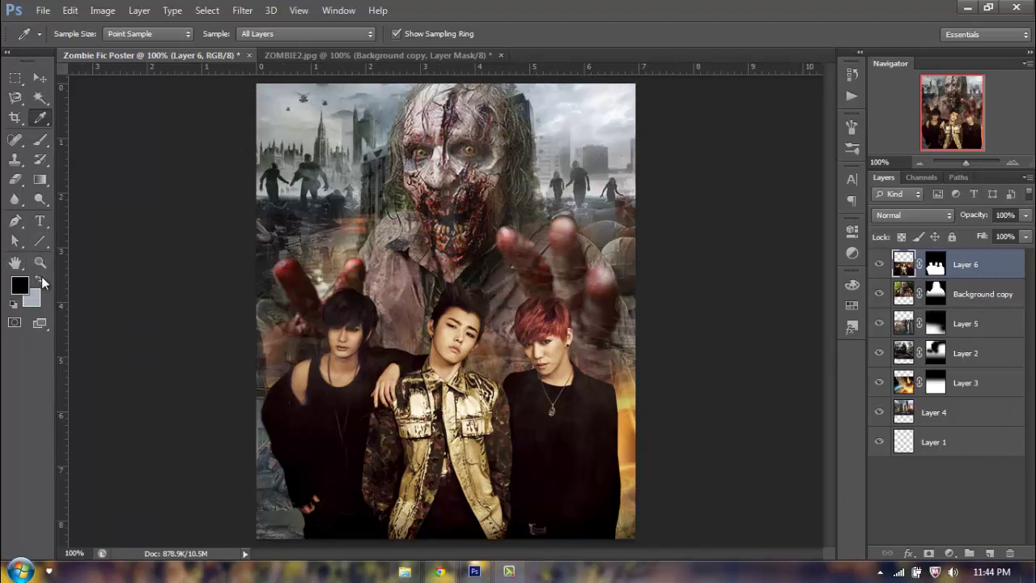
pyautogui.moveTo(552, 407); pyautogui.dragTo(578, 391)
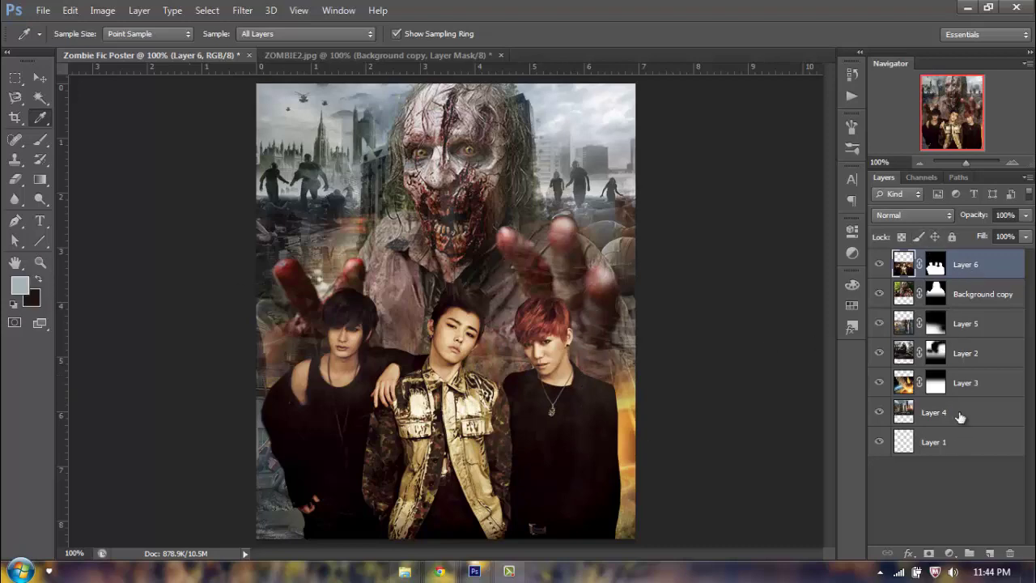
# Add a Gradient Map adjustment layer above Layer 6 using the sampled colours, with the gradient reversed
pyautogui.click(142, 12)
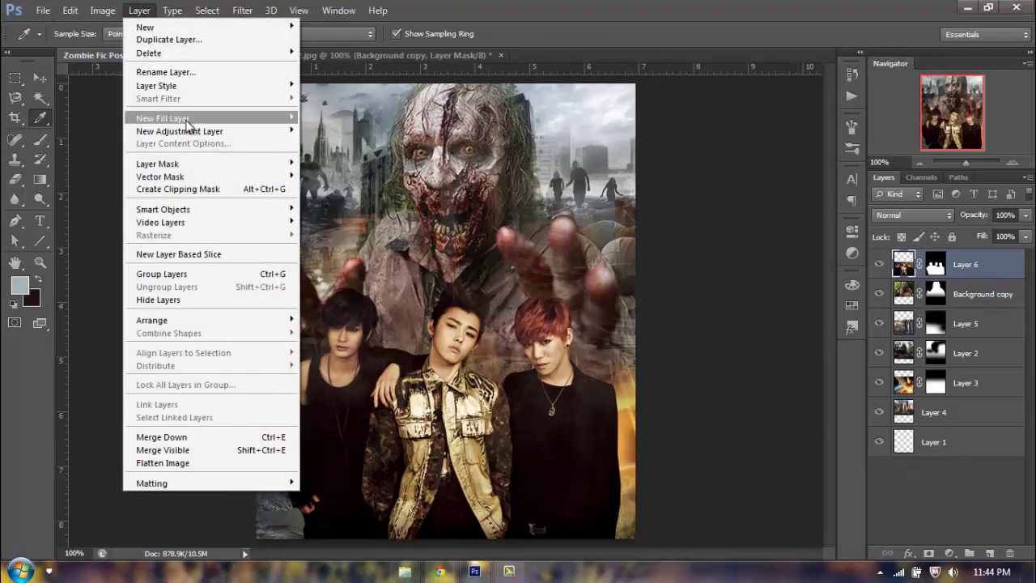
pyautogui.moveTo(191, 135)
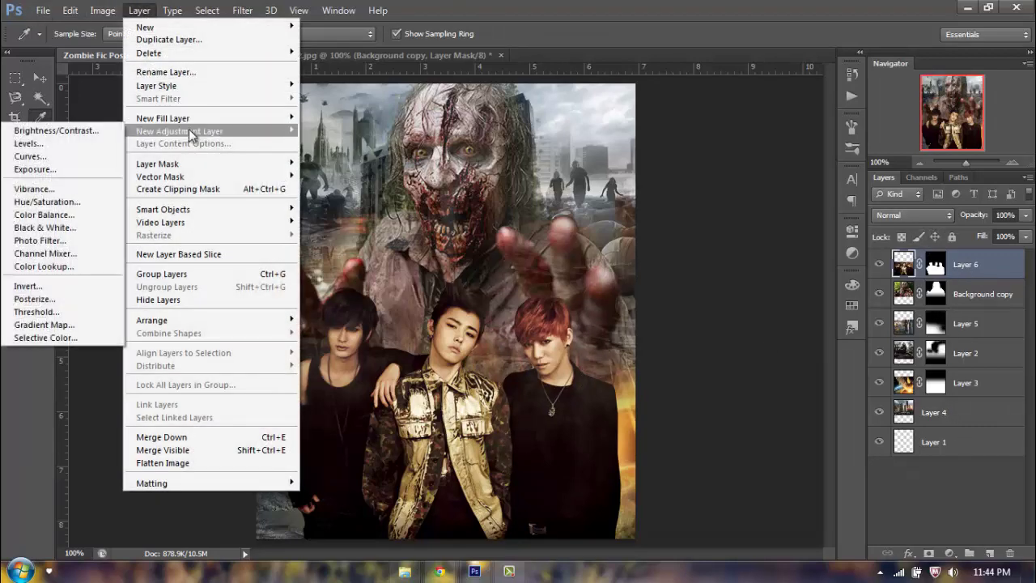
pyautogui.click(81, 325)
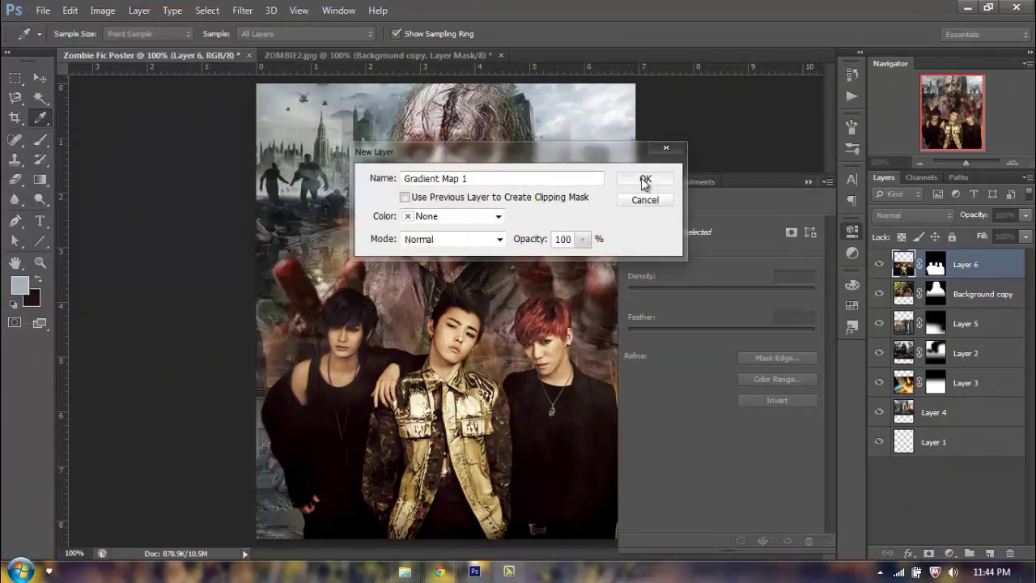
pyautogui.click(647, 180)
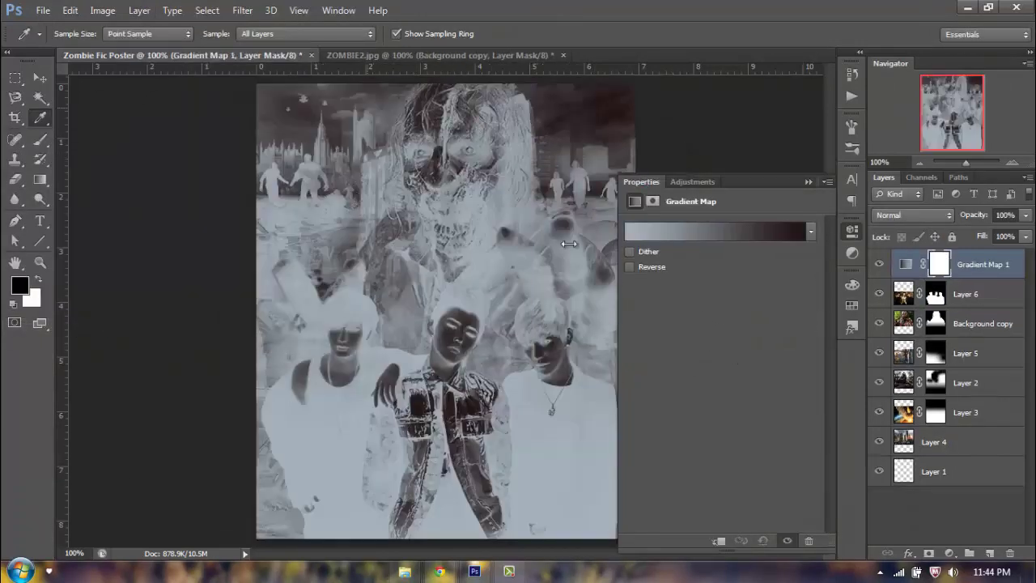
pyautogui.click(629, 267)
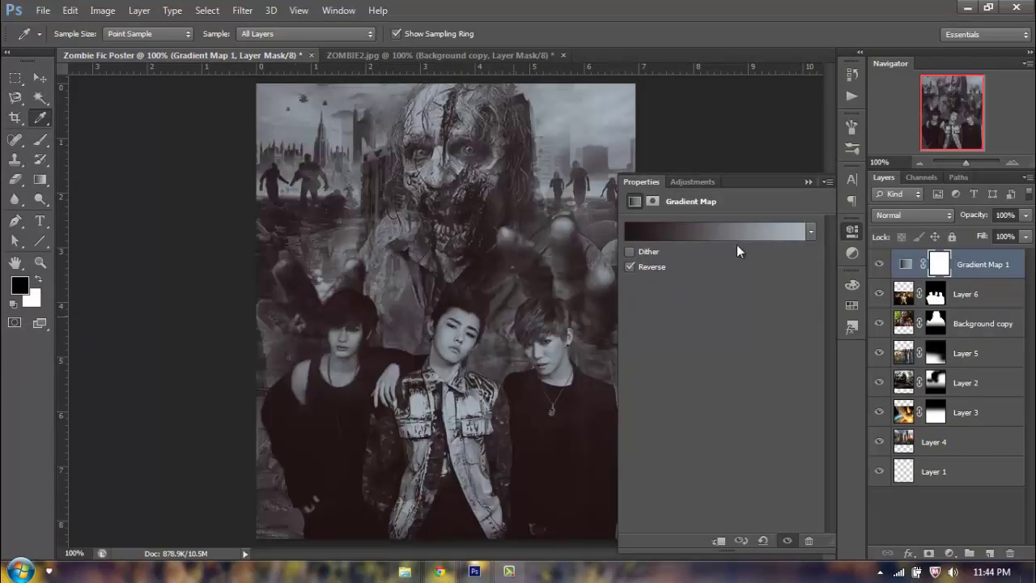
# Set the Gradient Map 1 layer's blend mode to Soft Light and collapse its properties
pyautogui.click(899, 217)
pyautogui.click(895, 199)
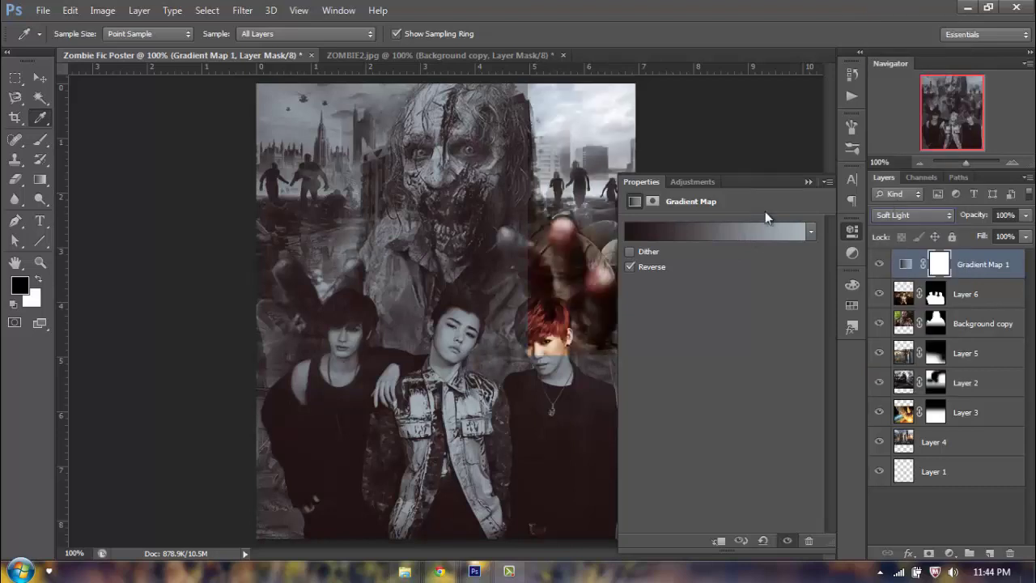
pyautogui.click(858, 232)
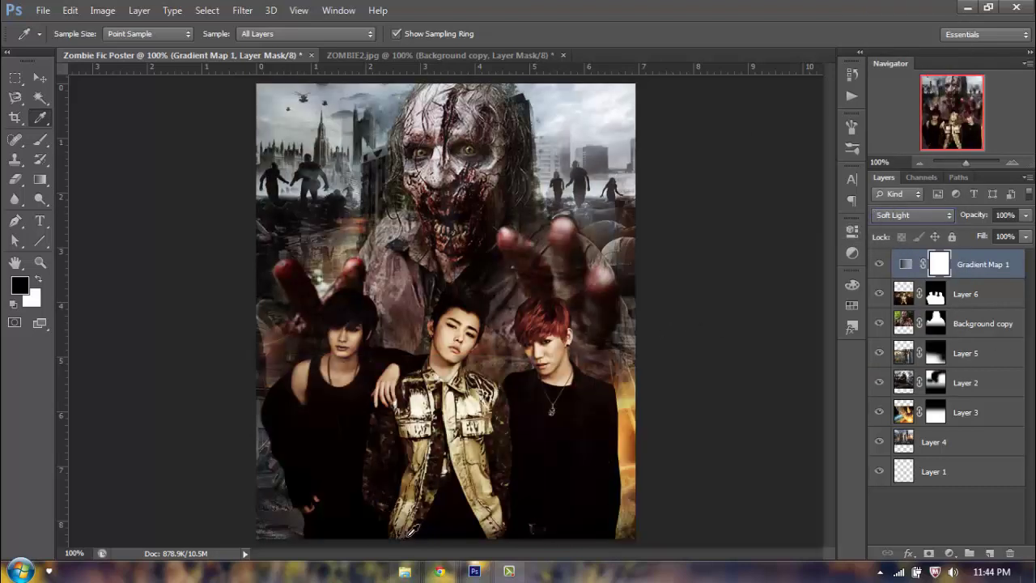
# Open TEXTURE6 from the Patient Zero folder as a new document and close ZOMBIE2.jpg without saving
pyautogui.click(399, 576)
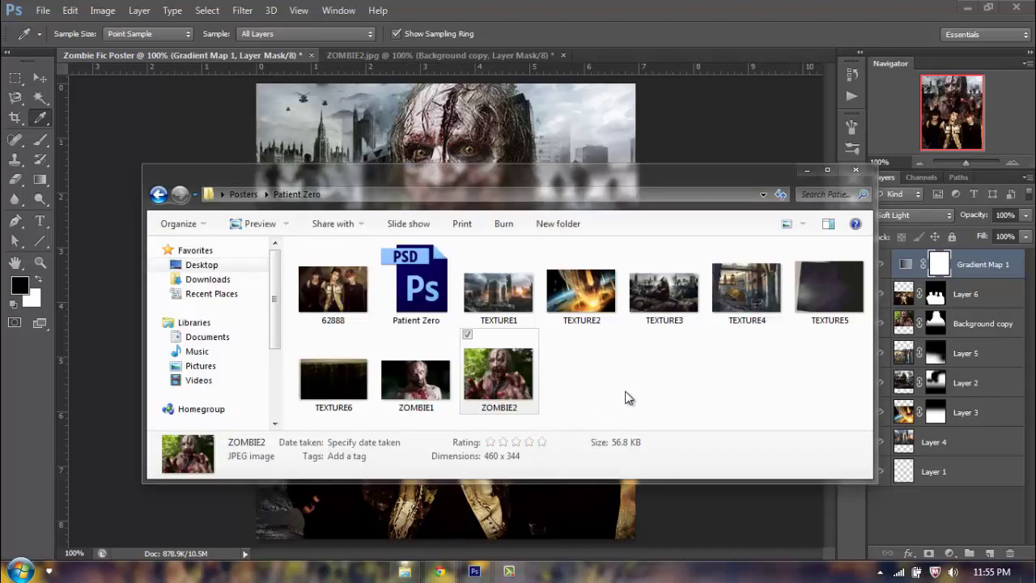
pyautogui.moveTo(333, 380); pyautogui.dragTo(606, 53)
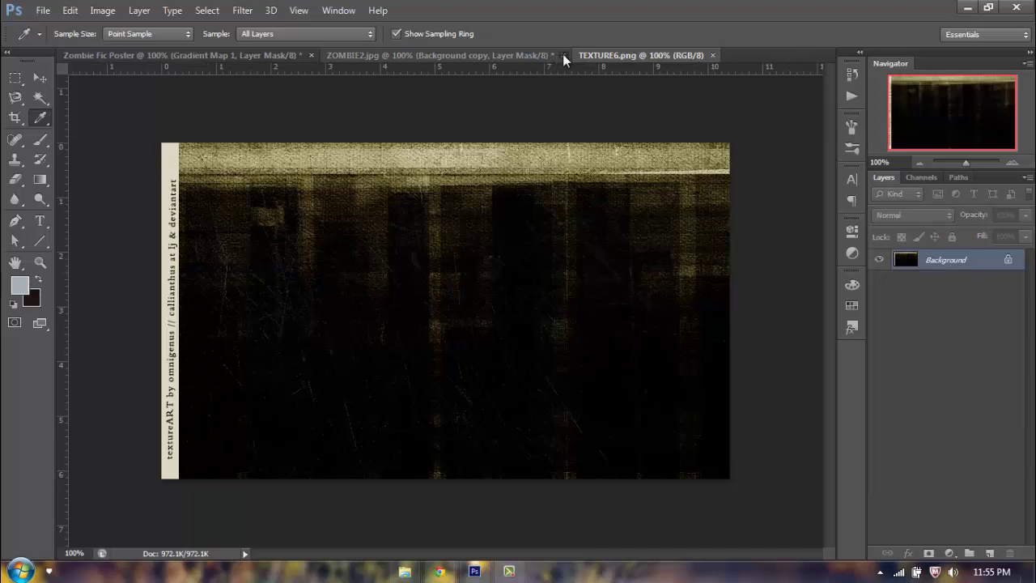
pyautogui.click(562, 55)
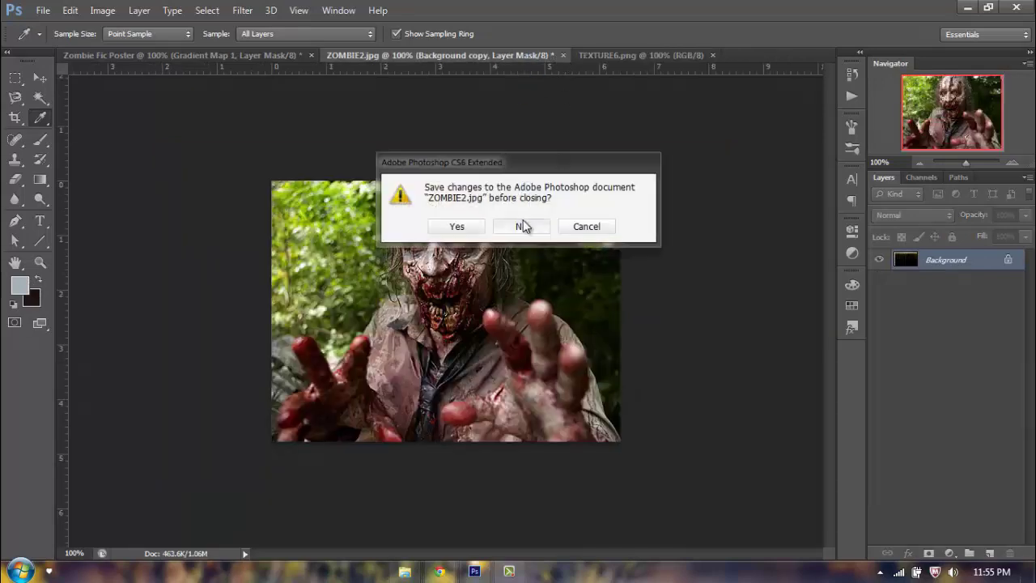
pyautogui.click(522, 226)
# Rotate the TEXTURE6 image 90° clockwise and bring it into the Zombie Fic Poster document above the Gradient Map 1 layer
pyautogui.click(112, 12)
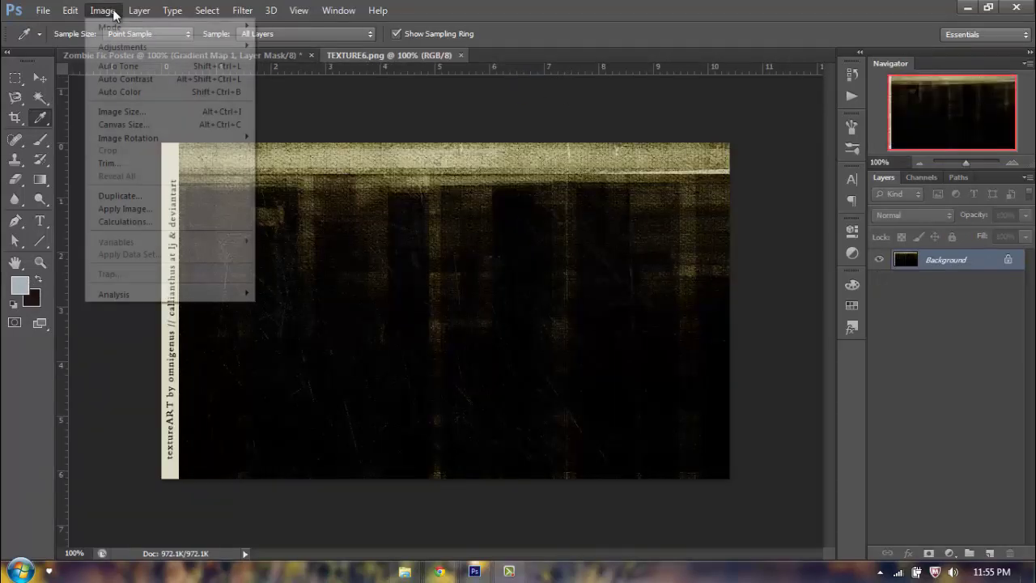
pyautogui.moveTo(203, 138)
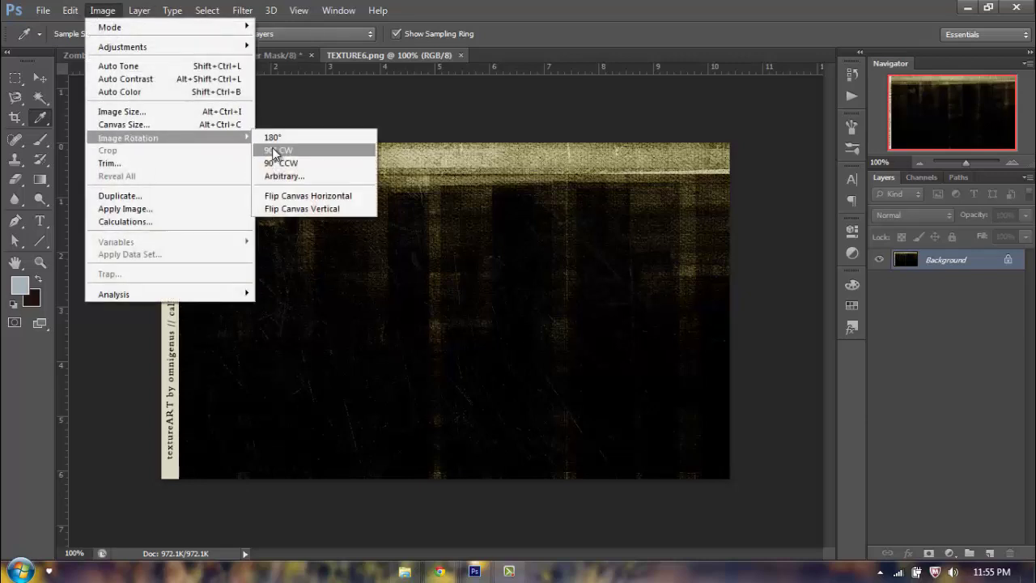
pyautogui.click(275, 151)
pyautogui.click(39, 78)
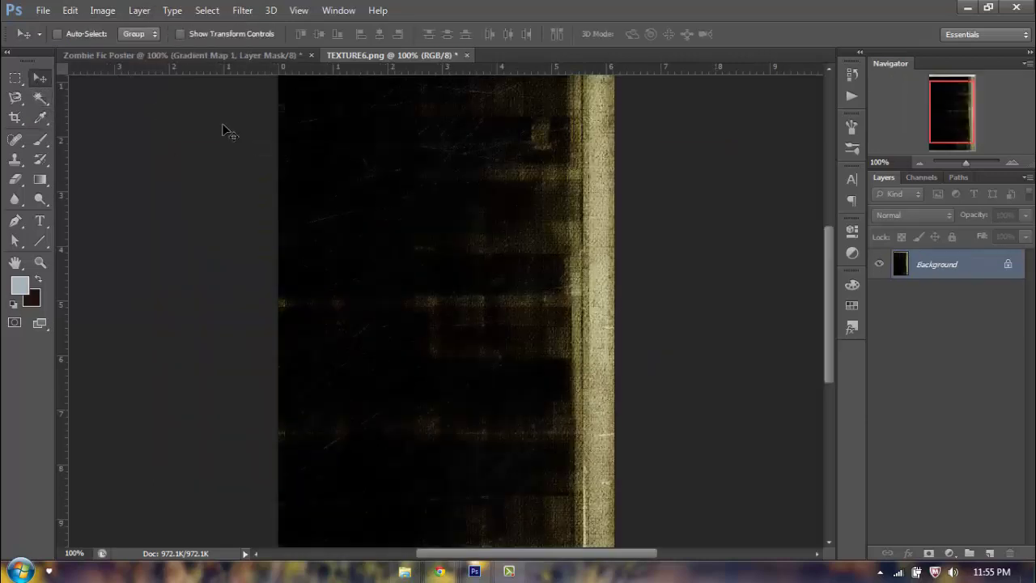
pyautogui.moveTo(227, 132); pyautogui.dragTo(553, 272)
# Stretch the TEXTURE6 layer horizontally to about 123% width so it covers the whole canvas
pyautogui.hotkey('ctrl', 't')
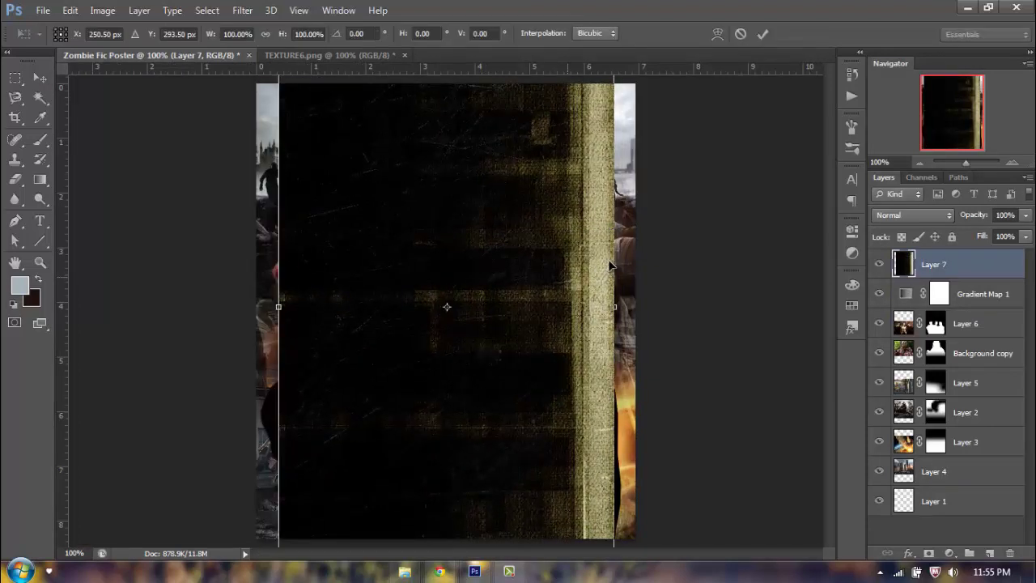
pyautogui.moveTo(635, 306); pyautogui.dragTo(656, 306)
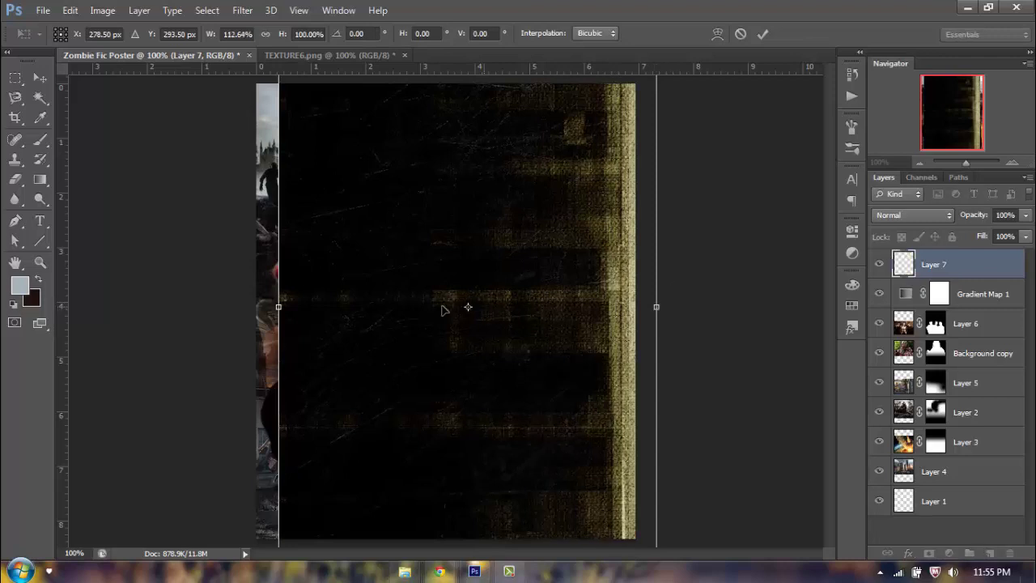
pyautogui.moveTo(278, 307); pyautogui.dragTo(244, 309)
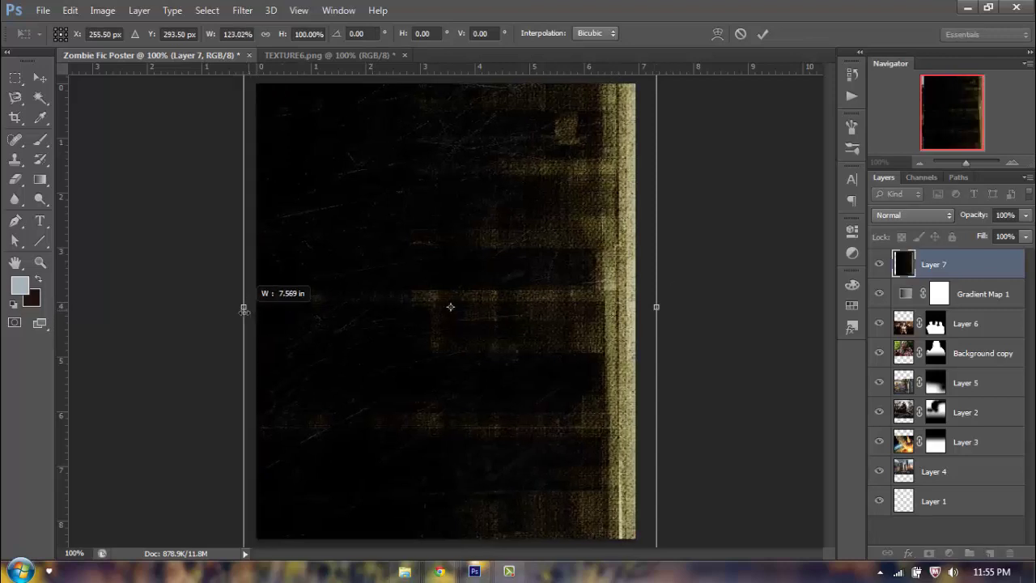
pyautogui.click(759, 34)
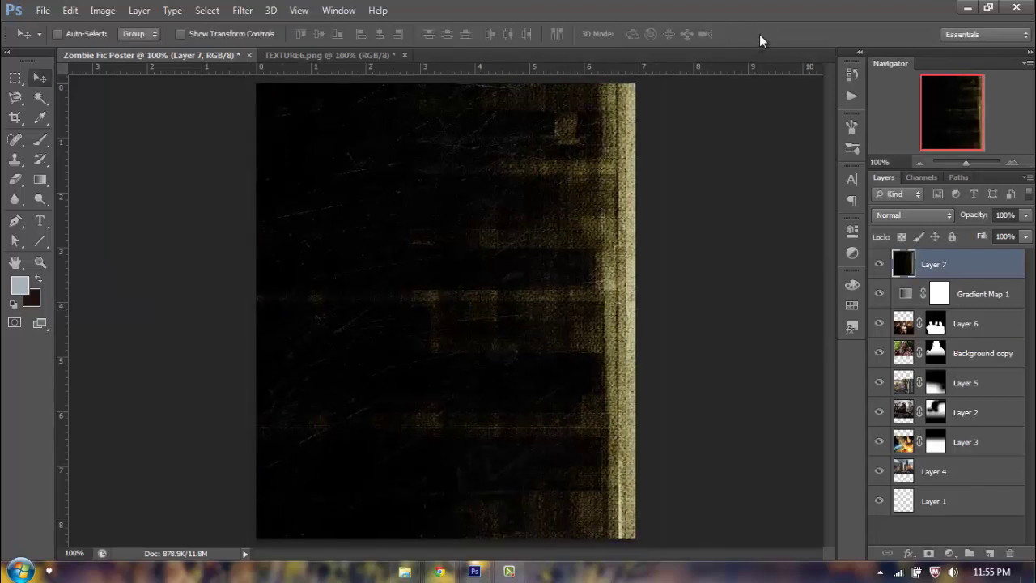
# Try to invert a full-canvas rectangular selection on Layer 7
pyautogui.click(14, 78)
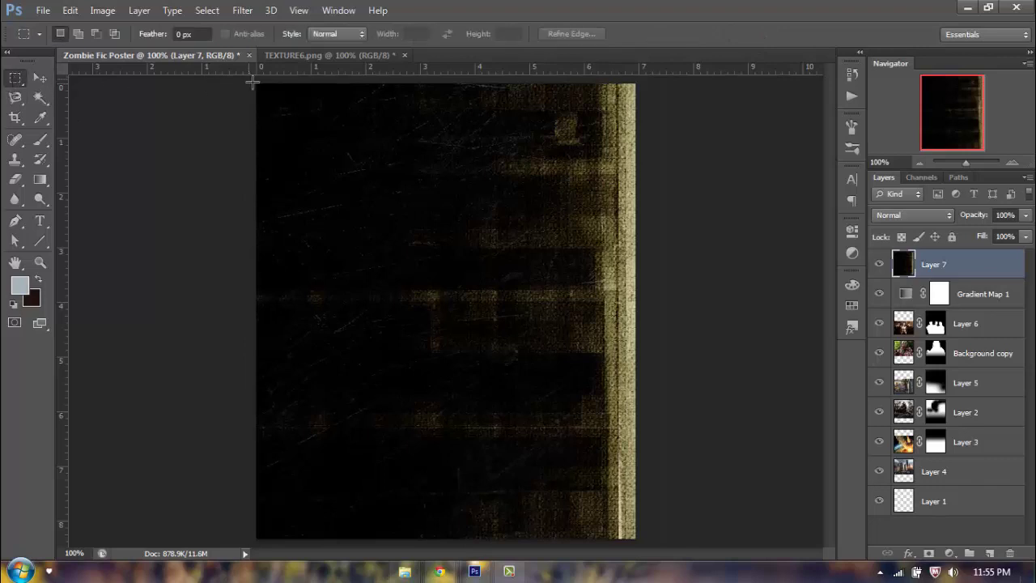
pyautogui.moveTo(253, 81); pyautogui.dragTo(842, 539)
pyautogui.rightClick(407, 243)
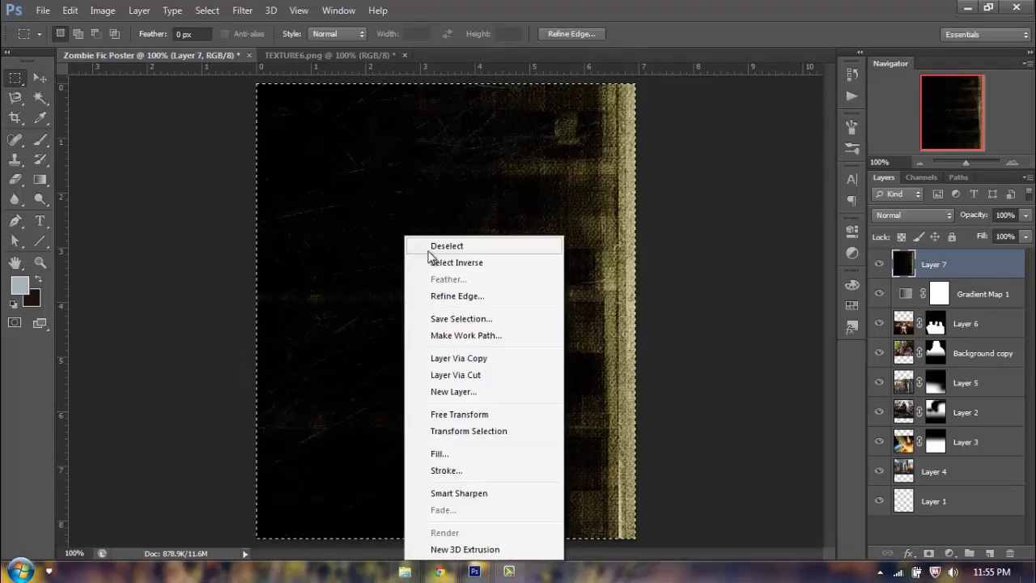
pyautogui.click(437, 262)
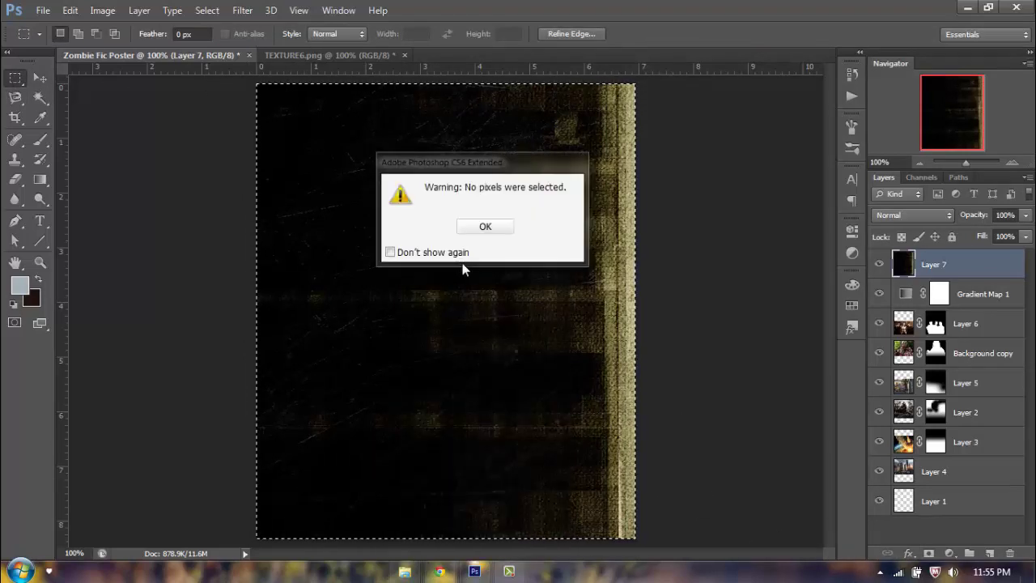
pyautogui.press('Return')
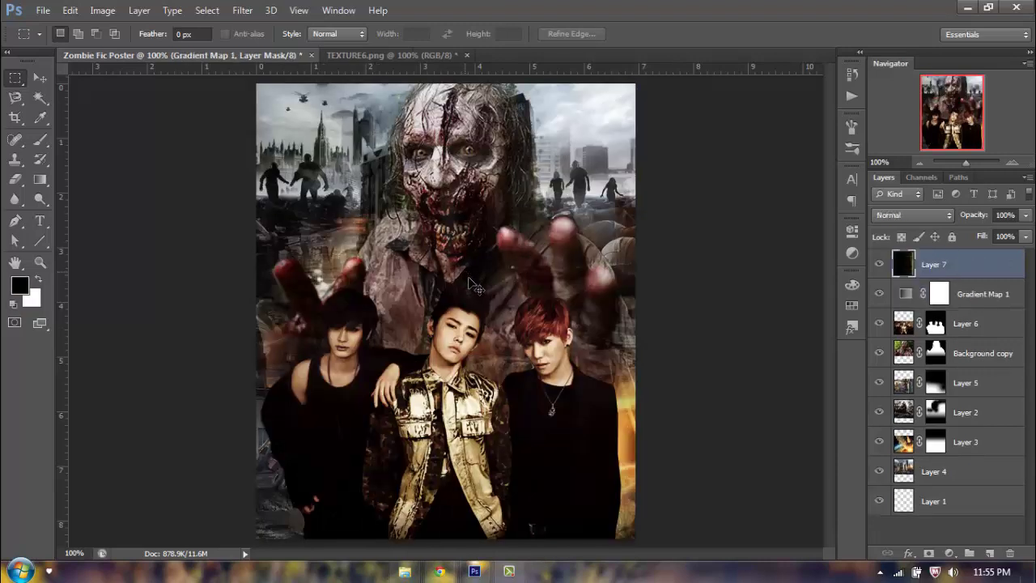
pyautogui.hotkey('ctrl', 'z')
# Select the whole canvas, add a layer mask to Layer 7 and adjust the texture's position to fill the poster
pyautogui.moveTo(256, 79); pyautogui.dragTo(647, 547)
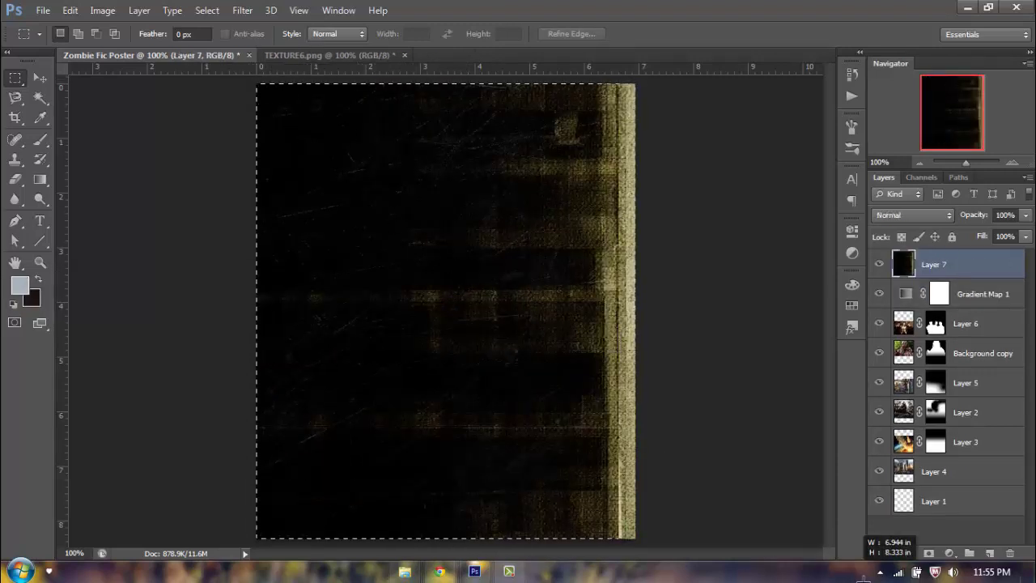
pyautogui.click(928, 555)
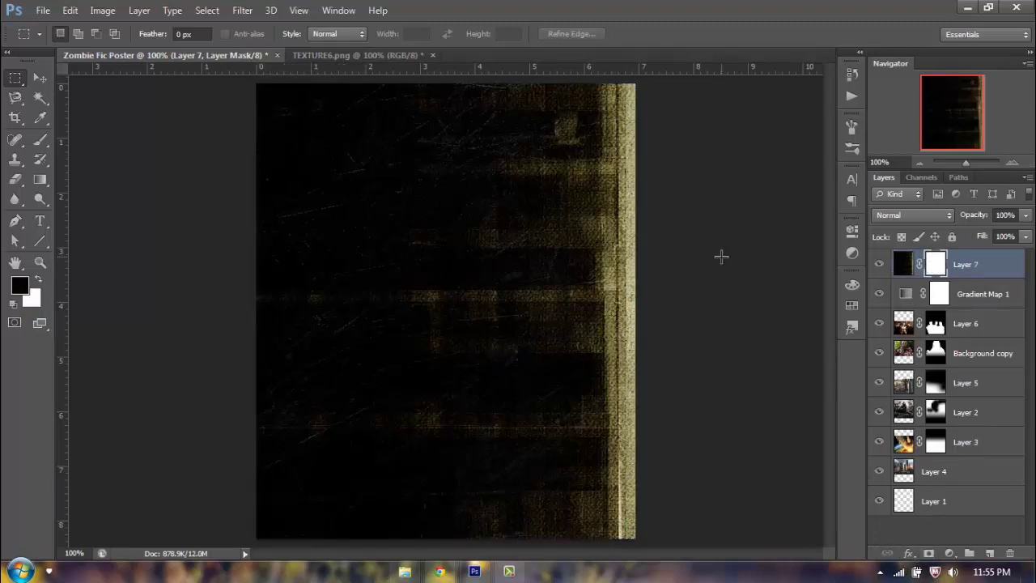
pyautogui.click(39, 77)
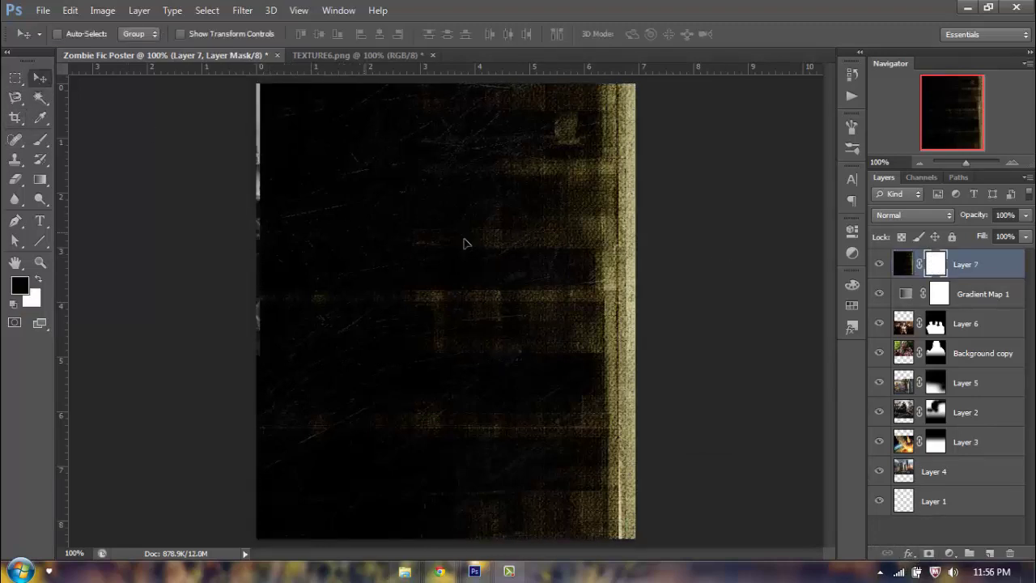
pyautogui.moveTo(462, 241)
pyautogui.mouseDown()
pyautogui.moveTo(412, 338)
pyautogui.moveTo(319, 118)
pyautogui.moveTo(409, 142)
pyautogui.moveTo(462, 253)
pyautogui.mouseUp()
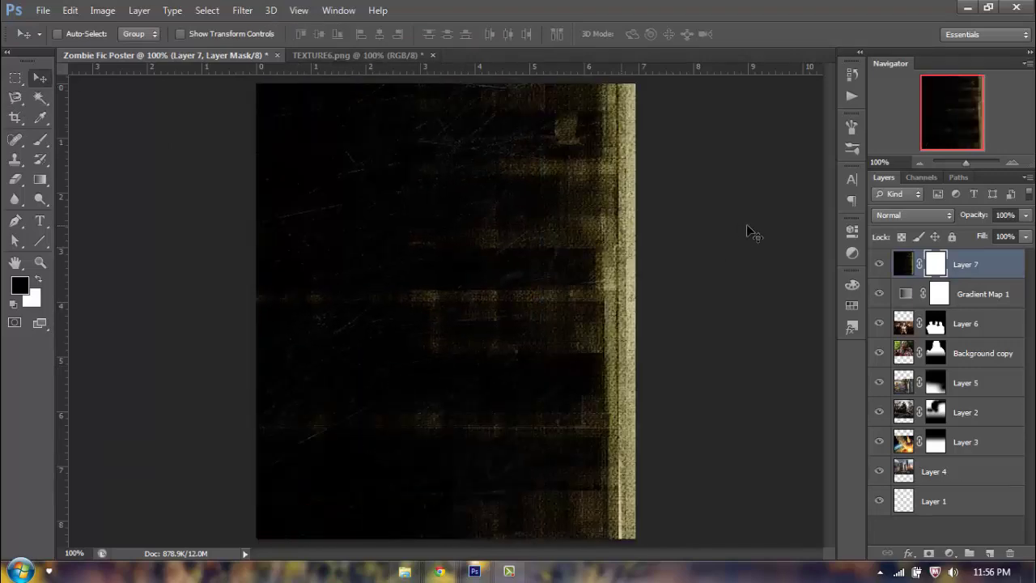
# Compare several blend modes on Layer 7 and set it to Soft Light
pyautogui.click(896, 215)
pyautogui.click(893, 128)
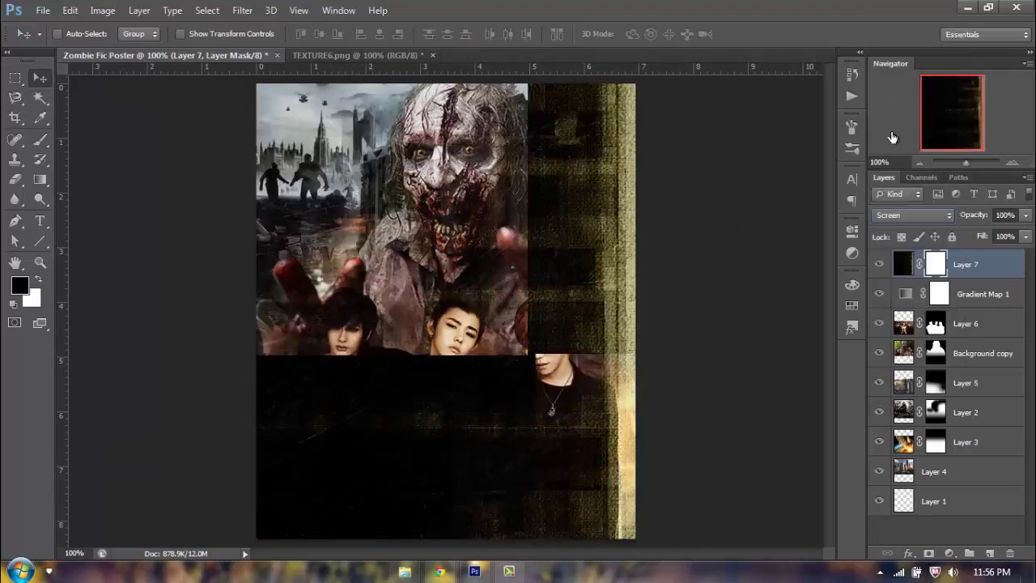
pyautogui.press('Down')
pyautogui.press('Down')
pyautogui.press('Down')
pyautogui.press('Down')
pyautogui.press('Down')
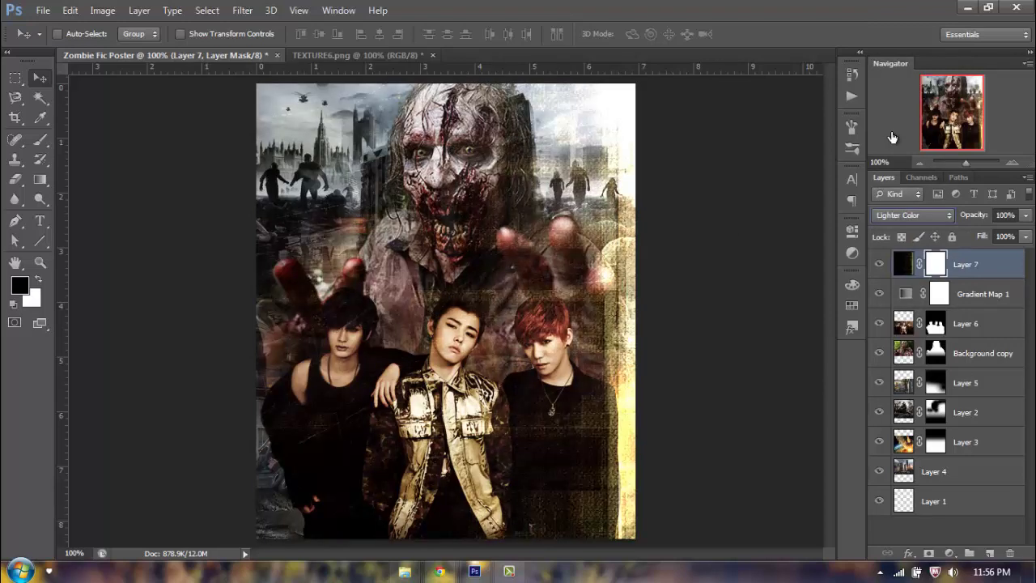
pyautogui.press('Down')
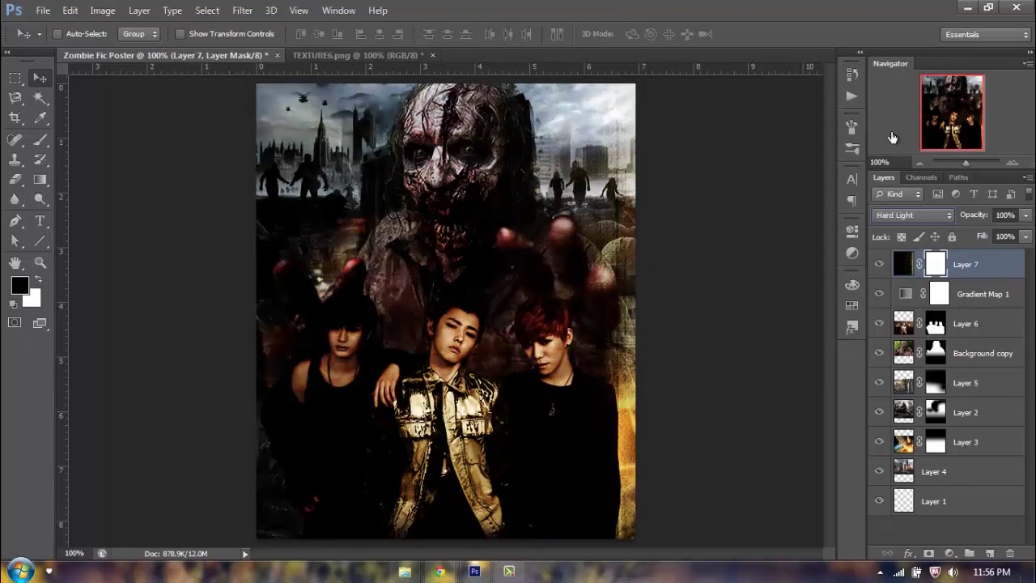
pyautogui.press('Up')
pyautogui.press('Up')
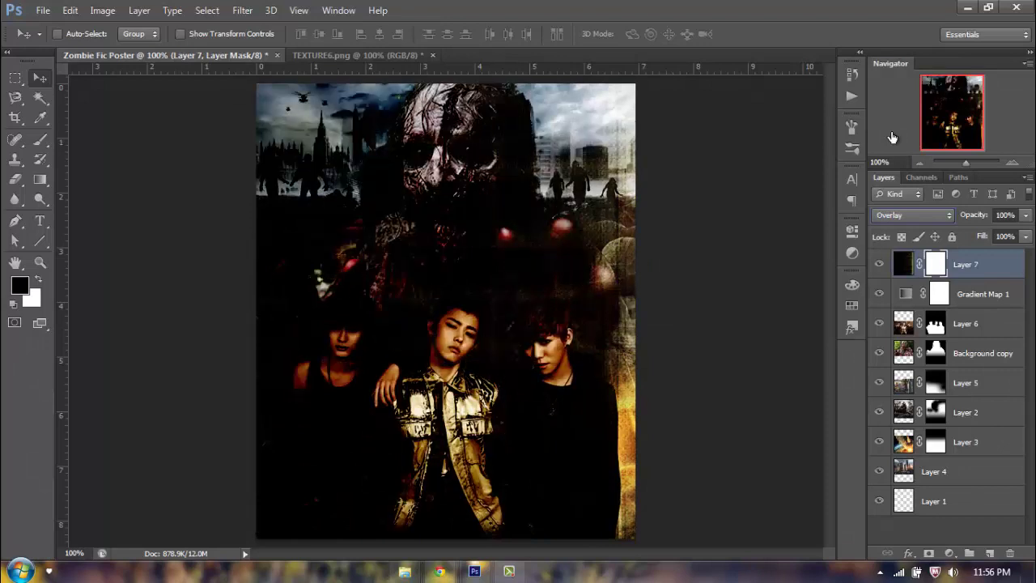
pyautogui.press('Down')
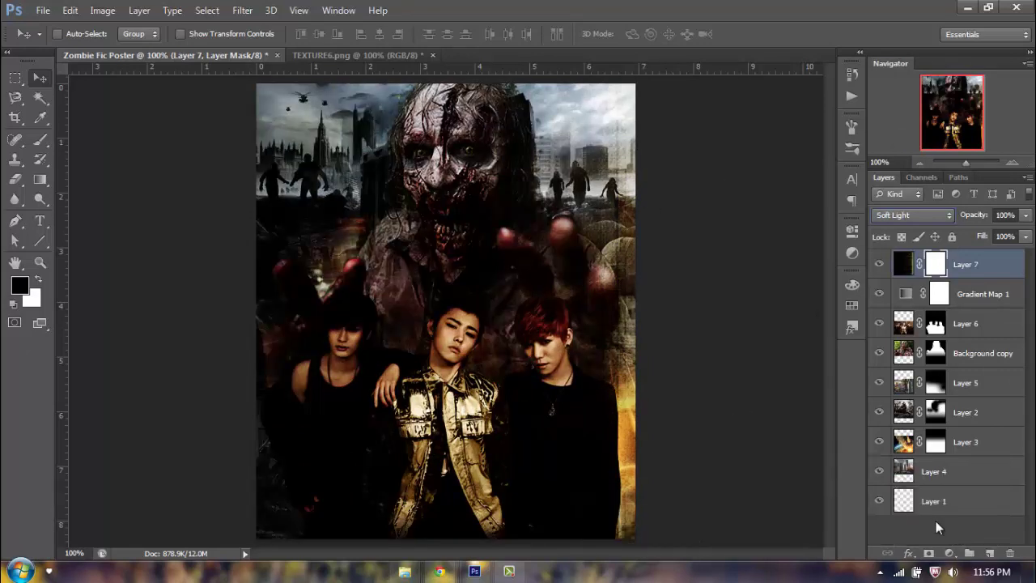
# With Layer 7's mask active, set up the Brush tool at a size of 187 px
pyautogui.click(930, 553)
pyautogui.press('b')
pyautogui.click(77, 35)
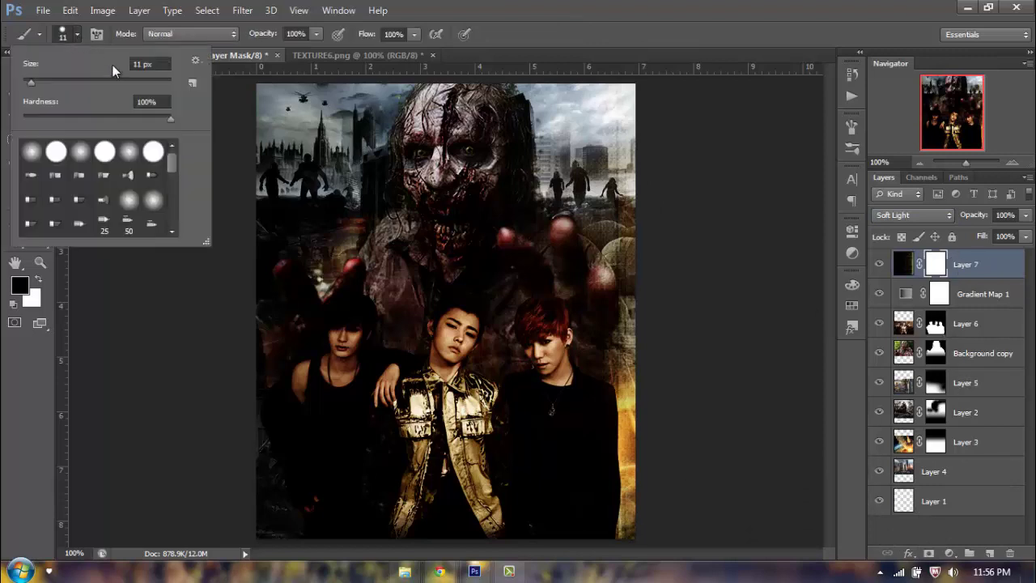
pyautogui.moveTo(31, 82)
pyautogui.mouseDown()
pyautogui.moveTo(143, 83)
pyautogui.moveTo(129, 83)
pyautogui.mouseUp()
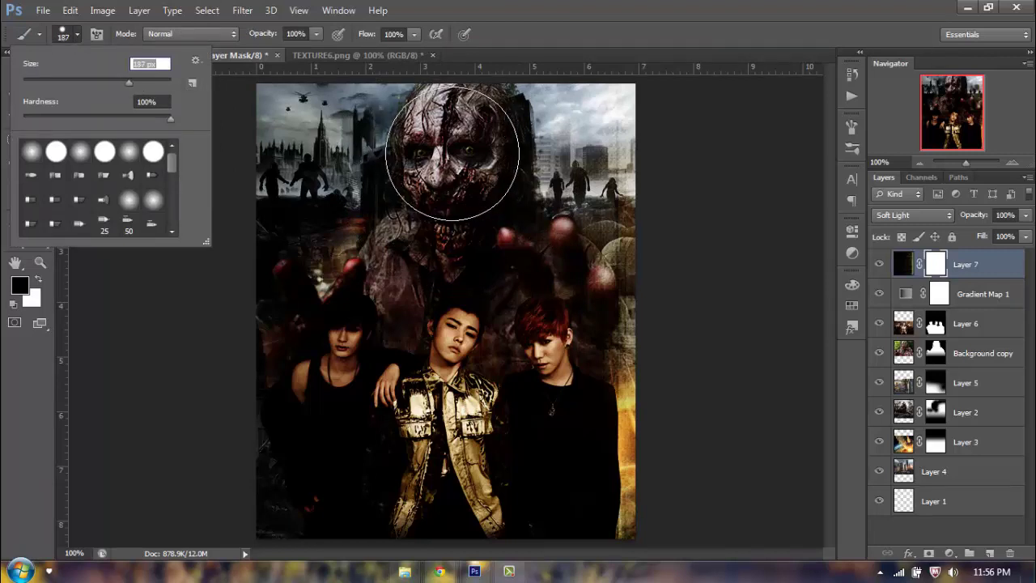
# Try painting black over the zombie's face on Layer 7's mask at 74% brush opacity, and undo the stroke
pyautogui.click(265, 38)
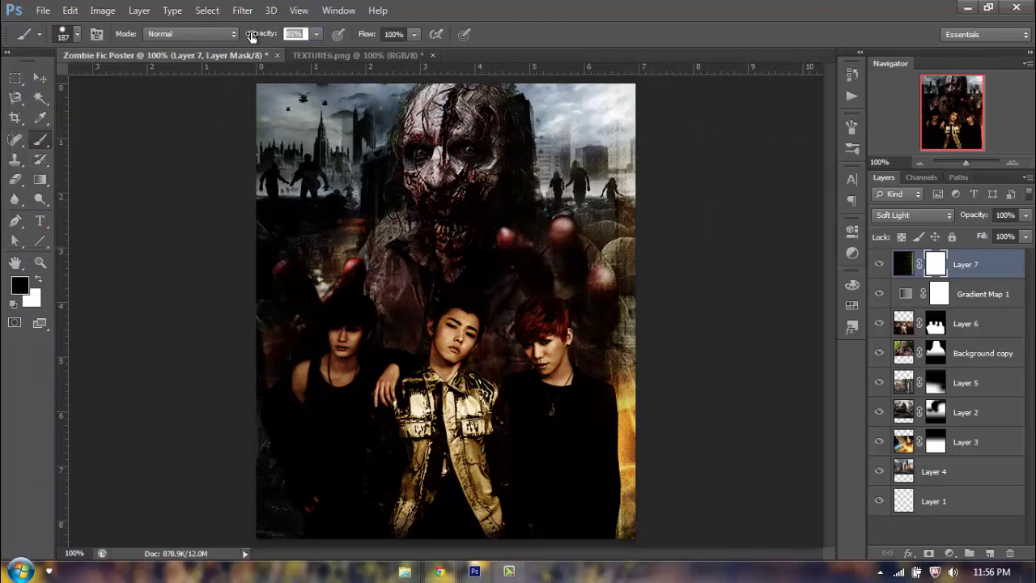
pyautogui.write('74')
pyautogui.moveTo(428, 104); pyautogui.dragTo(548, 261)
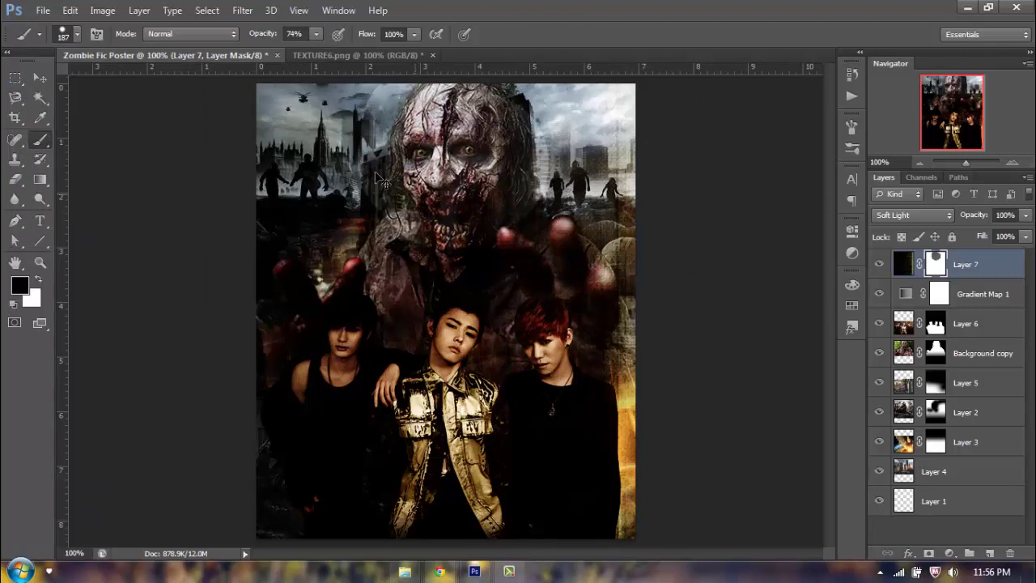
pyautogui.hotkey('ctrl', 'z')
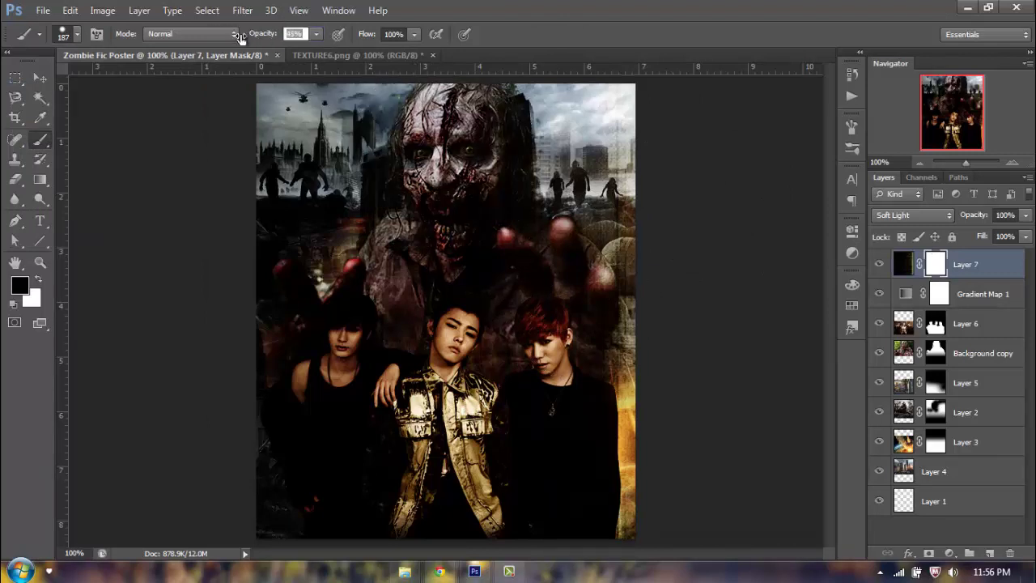
# Paint Layer 7's mask with a softer brush at 34% opacity, using black over the zombie and the group and white over the right-hand skyline
pyautogui.click(77, 34)
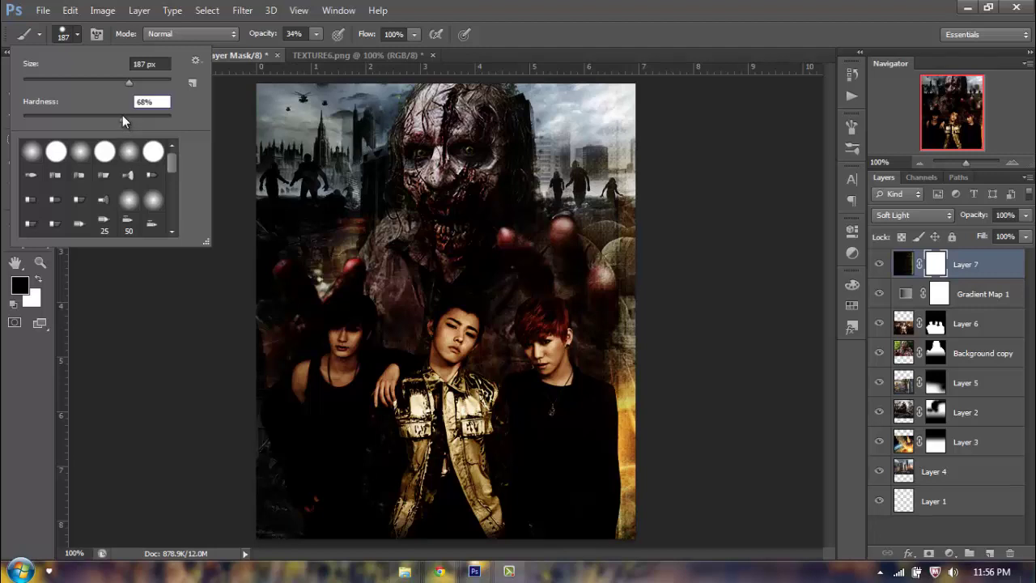
pyautogui.click(498, 170)
pyautogui.moveTo(468, 240)
pyautogui.mouseDown()
pyautogui.moveTo(471, 285)
pyautogui.moveTo(442, 268)
pyautogui.moveTo(492, 210)
pyautogui.moveTo(440, 160)
pyautogui.moveTo(435, 273)
pyautogui.mouseUp()
pyautogui.moveTo(341, 366)
pyautogui.mouseDown()
pyautogui.moveTo(354, 338)
pyautogui.moveTo(480, 420)
pyautogui.moveTo(456, 319)
pyautogui.moveTo(540, 395)
pyautogui.moveTo(531, 359)
pyautogui.moveTo(554, 402)
pyautogui.moveTo(522, 315)
pyautogui.moveTo(573, 295)
pyautogui.moveTo(356, 319)
pyautogui.moveTo(352, 345)
pyautogui.moveTo(333, 319)
pyautogui.moveTo(420, 392)
pyautogui.moveTo(544, 346)
pyautogui.moveTo(540, 485)
pyautogui.moveTo(510, 498)
pyautogui.moveTo(438, 442)
pyautogui.moveTo(508, 478)
pyautogui.moveTo(440, 450)
pyautogui.moveTo(488, 220)
pyautogui.mouseUp()
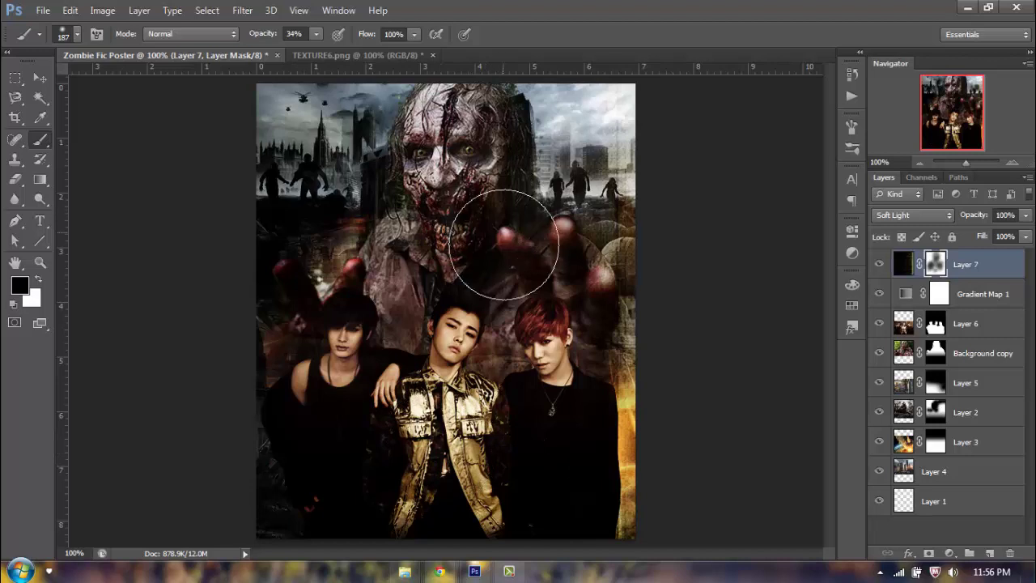
pyautogui.press('x')
pyautogui.moveTo(524, 139)
pyautogui.mouseDown()
pyautogui.moveTo(384, 241)
pyautogui.moveTo(285, 239)
pyautogui.moveTo(588, 224)
pyautogui.moveTo(615, 253)
pyautogui.mouseUp()
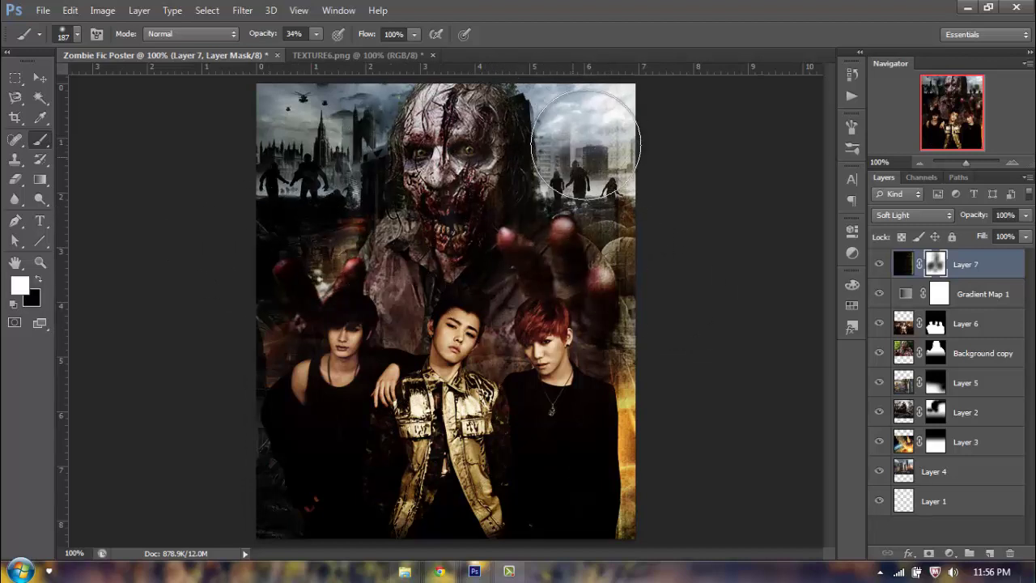
pyautogui.moveTo(364, 69); pyautogui.dragTo(373, 112)
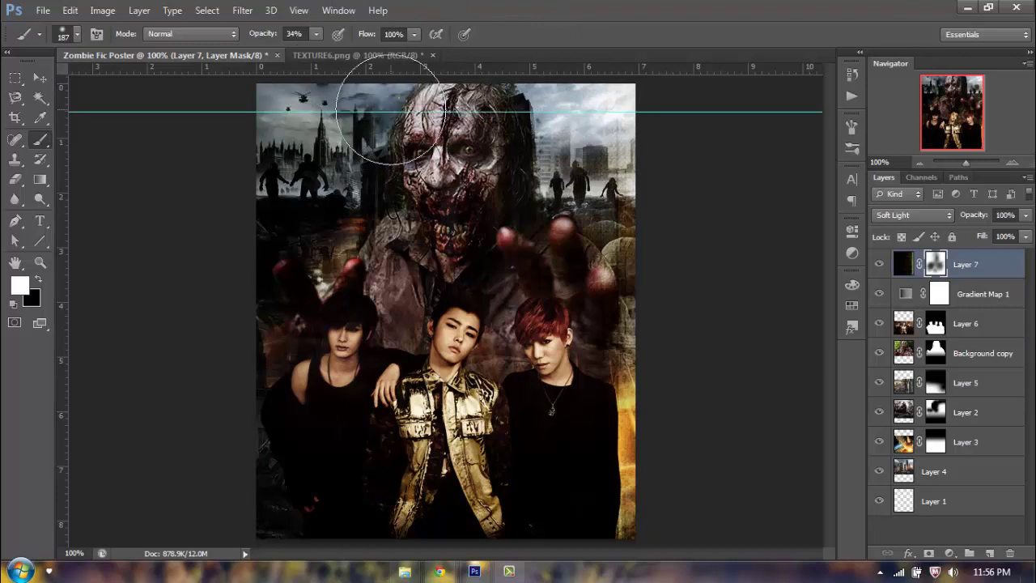
pyautogui.click(41, 79)
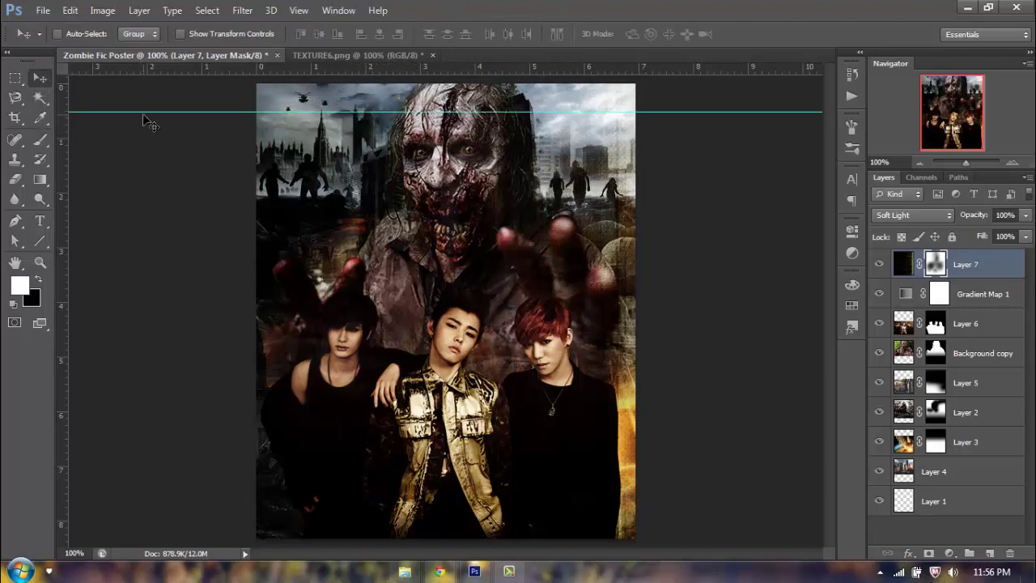
pyautogui.moveTo(146, 112); pyautogui.dragTo(146, 112)
pyautogui.moveTo(214, 91); pyautogui.dragTo(217, 41)
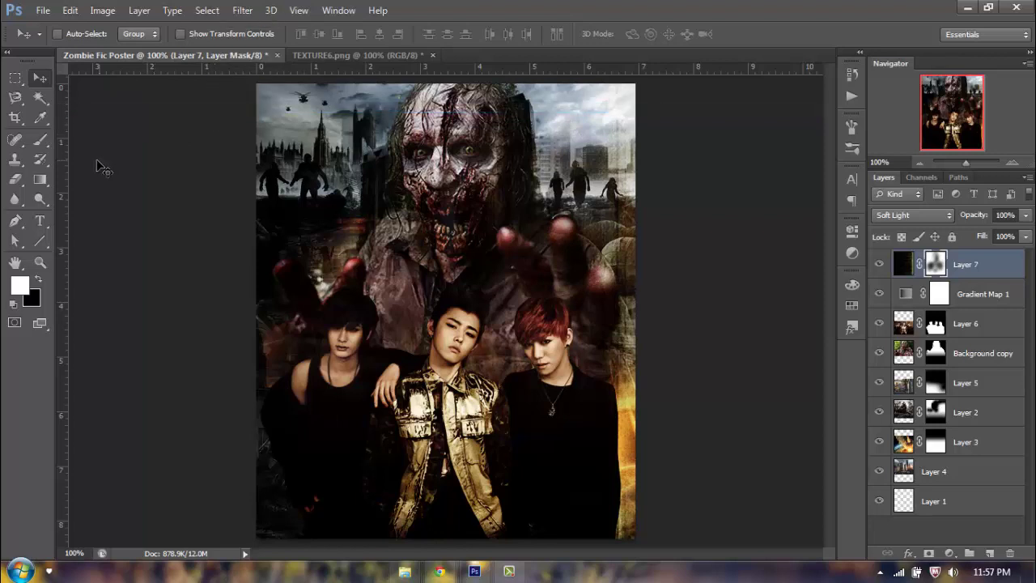
pyautogui.click(45, 141)
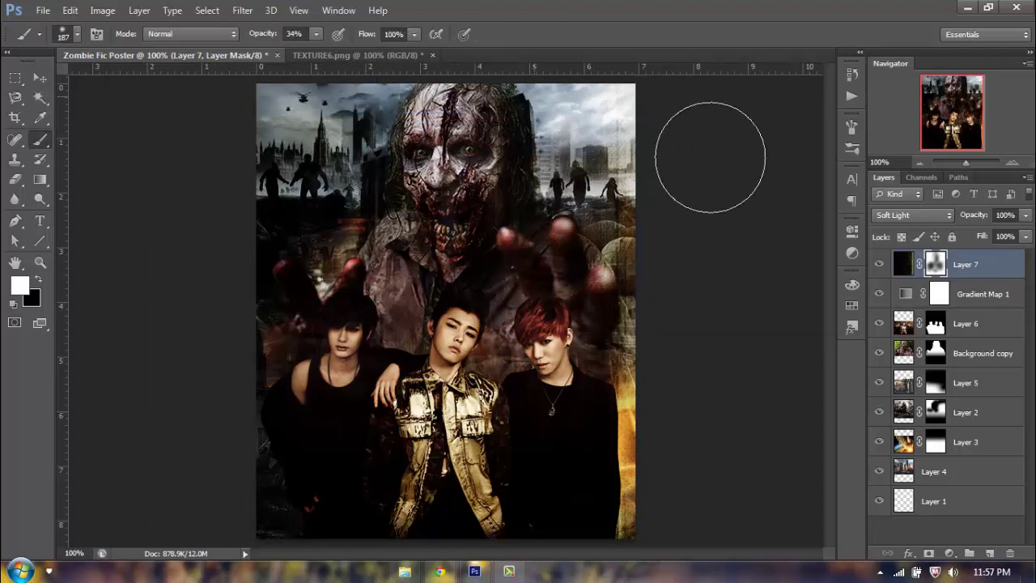
# Open the TEXTURE5.jpg texture and close TEXTURE6.png without saving its changes
pyautogui.click(405, 573)
pyautogui.moveTo(820, 281); pyautogui.dragTo(424, 48)
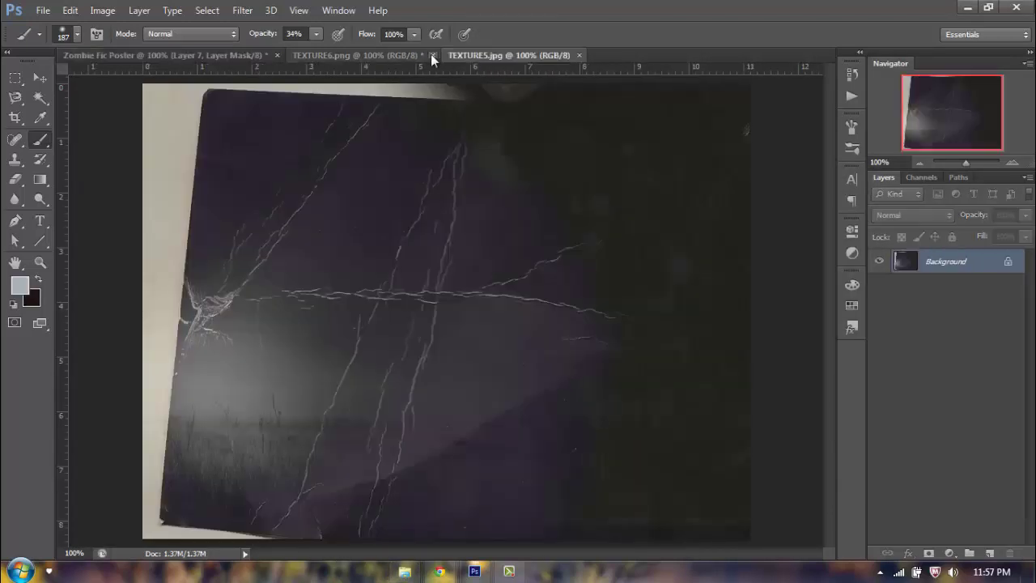
pyautogui.click(332, 55)
pyautogui.hotkey('ctrl', 'w')
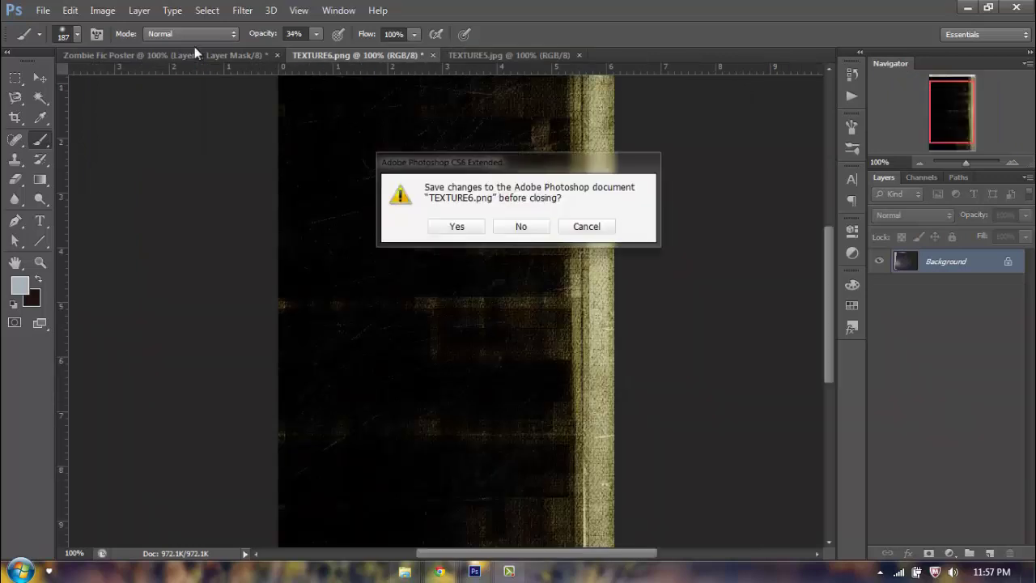
pyautogui.click(523, 232)
# Rotate the TEXTURE5.jpg image 90° clockwise and bring it into the Zombie Fic Poster document as the topmost layer
pyautogui.click(102, 10)
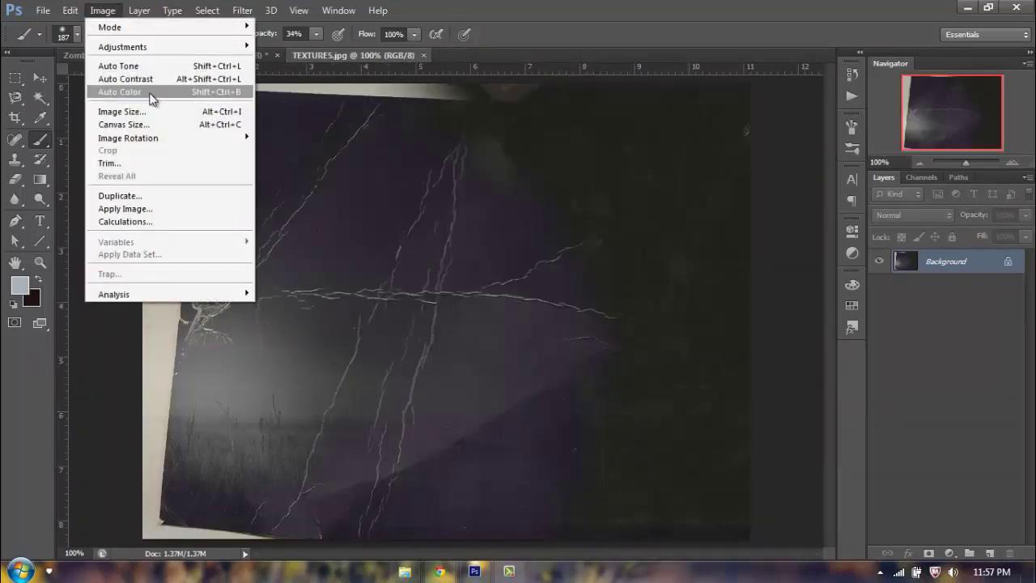
pyautogui.moveTo(166, 140)
pyautogui.click(290, 151)
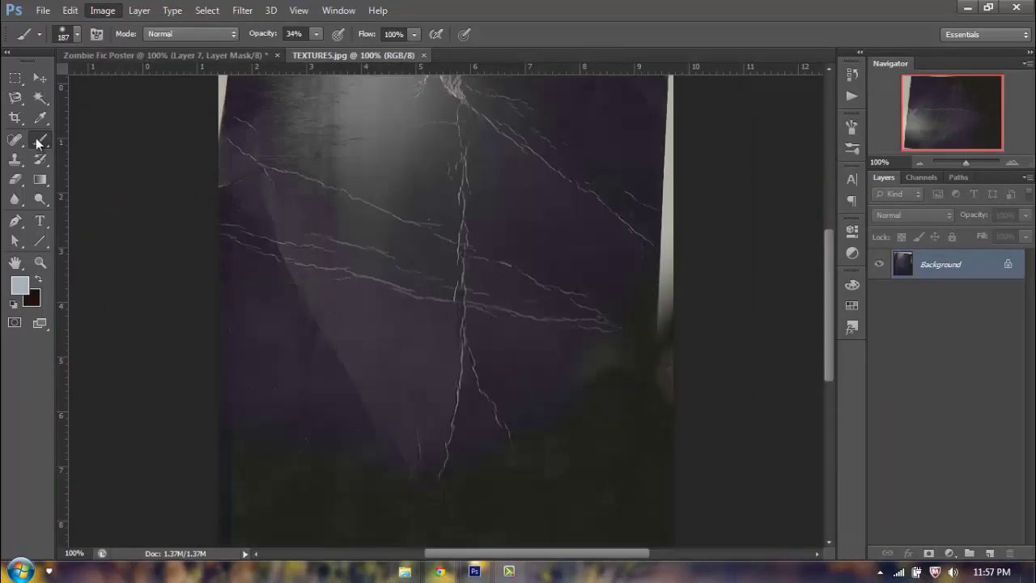
pyautogui.click(40, 77)
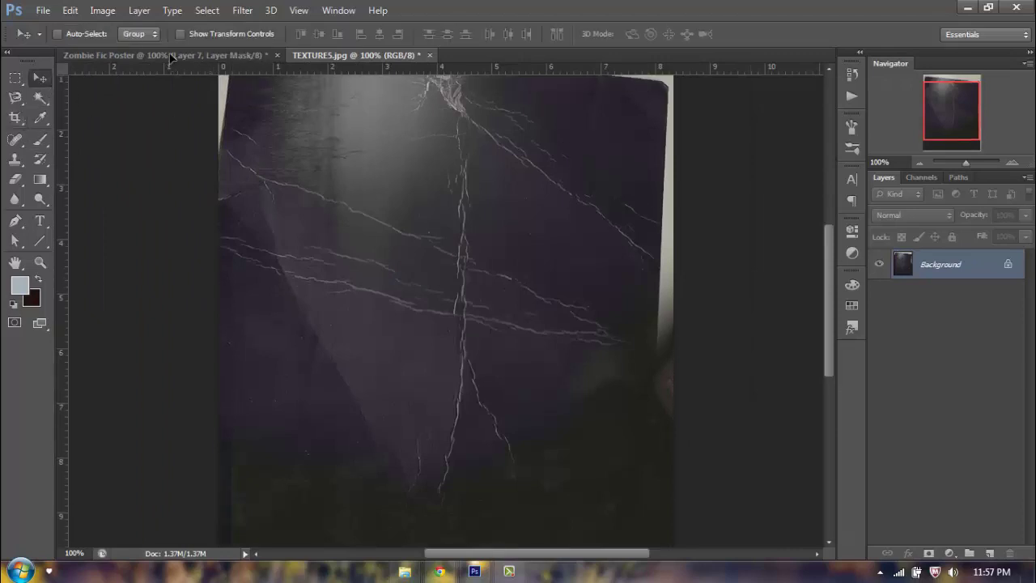
pyautogui.moveTo(170, 57); pyautogui.dragTo(467, 240)
# Set the new texture layer's blend mode to Lighten and add a layer mask to it
pyautogui.click(945, 215)
pyautogui.click(883, 117)
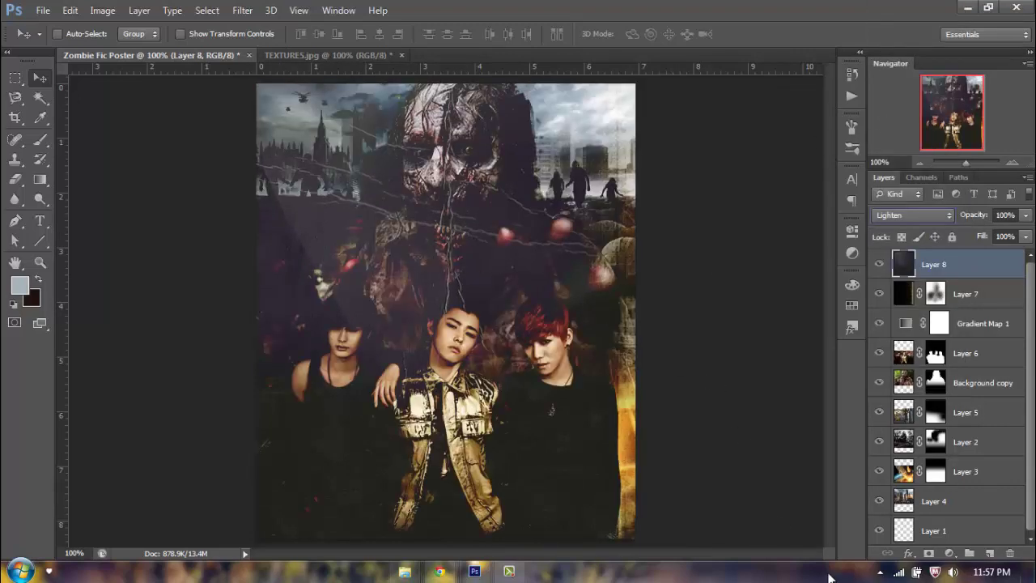
pyautogui.click(928, 554)
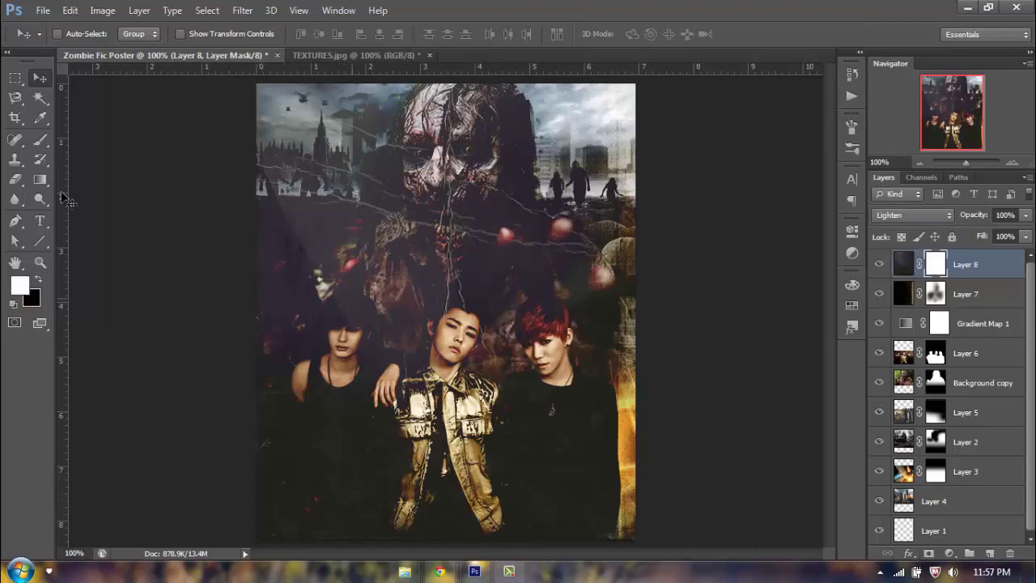
# Paint Layer 8's mask in black with the 187 px brush at 34% opacity over the zombie, the group and the right-hand skyline
pyautogui.click(42, 143)
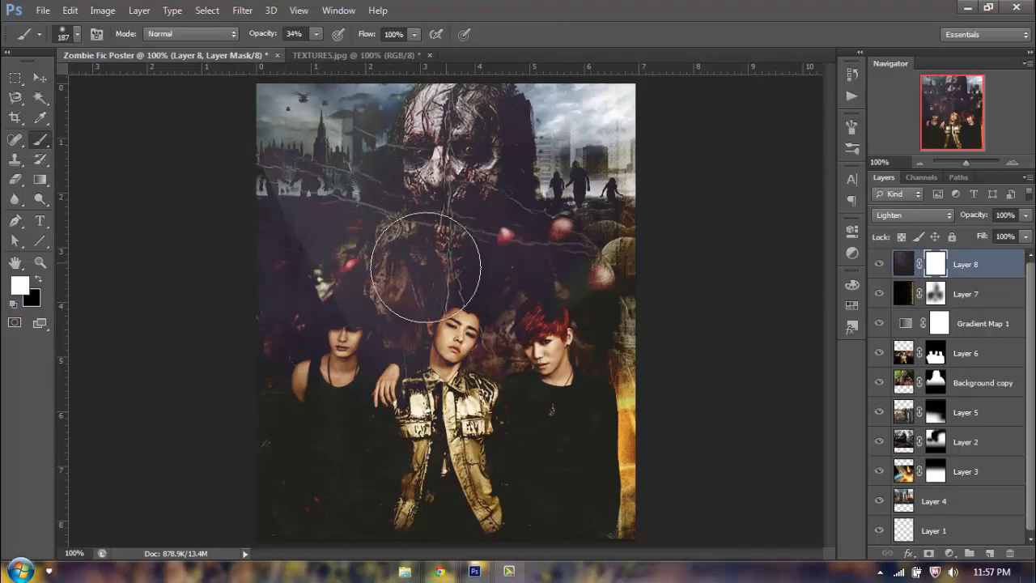
pyautogui.press('x')
pyautogui.moveTo(478, 234)
pyautogui.mouseDown()
pyautogui.moveTo(353, 156)
pyautogui.moveTo(401, 120)
pyautogui.moveTo(515, 202)
pyautogui.moveTo(400, 207)
pyautogui.moveTo(410, 187)
pyautogui.moveTo(430, 247)
pyautogui.moveTo(471, 263)
pyautogui.moveTo(459, 193)
pyautogui.moveTo(665, 197)
pyautogui.moveTo(514, 203)
pyautogui.moveTo(476, 177)
pyautogui.moveTo(401, 299)
pyautogui.moveTo(360, 305)
pyautogui.moveTo(362, 359)
pyautogui.moveTo(336, 402)
pyautogui.moveTo(331, 359)
pyautogui.moveTo(364, 348)
pyautogui.moveTo(324, 504)
pyautogui.moveTo(440, 425)
pyautogui.moveTo(430, 375)
pyautogui.moveTo(448, 343)
pyautogui.moveTo(535, 357)
pyautogui.moveTo(516, 344)
pyautogui.moveTo(640, 183)
pyautogui.mouseUp()
pyautogui.moveTo(567, 315)
pyautogui.mouseDown()
pyautogui.moveTo(549, 371)
pyautogui.moveTo(593, 509)
pyautogui.moveTo(476, 339)
pyautogui.moveTo(391, 330)
pyautogui.moveTo(410, 382)
pyautogui.moveTo(458, 140)
pyautogui.moveTo(589, 194)
pyautogui.moveTo(431, 301)
pyautogui.moveTo(326, 262)
pyautogui.mouseUp()
pyautogui.press('x')
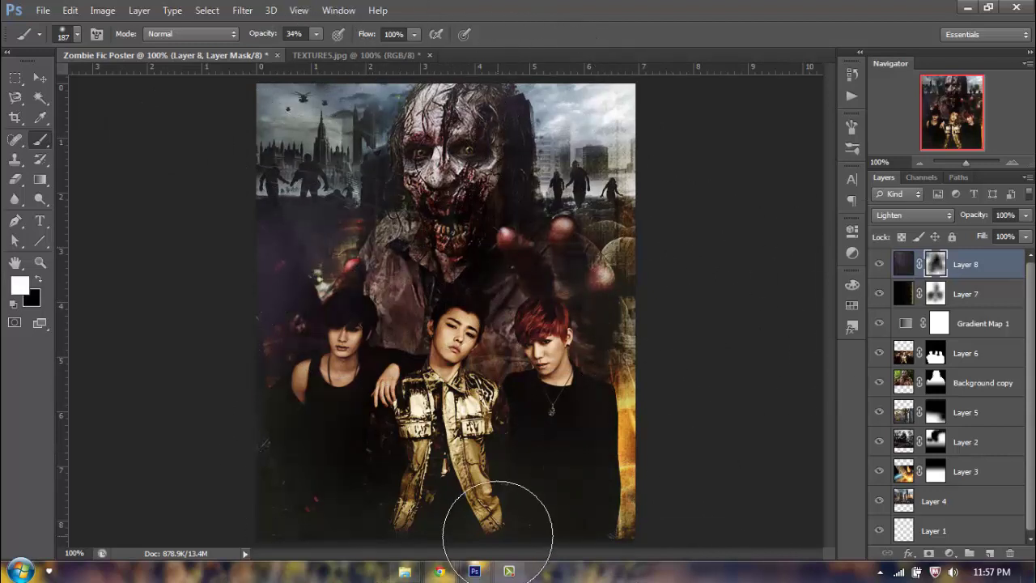
pyautogui.press('x')
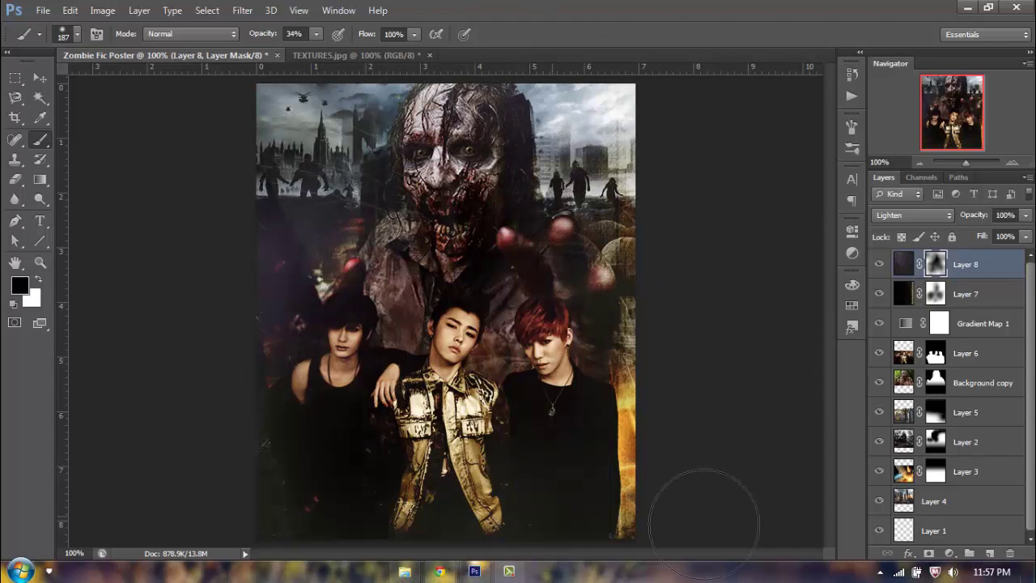
pyautogui.moveTo(440, 359)
pyautogui.mouseDown()
pyautogui.moveTo(521, 466)
pyautogui.moveTo(548, 358)
pyautogui.mouseUp()
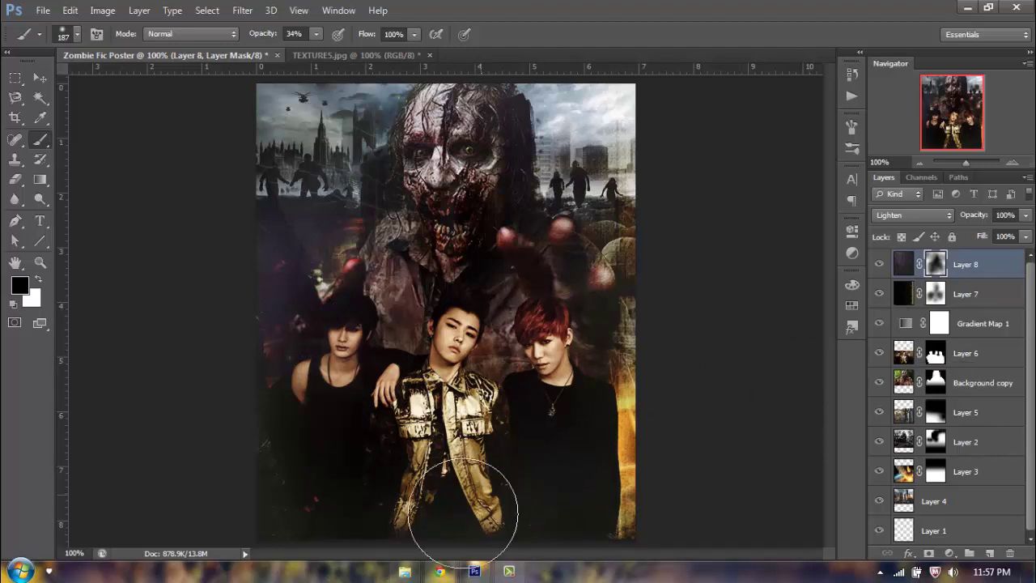
# Switch to Adobe Bridge and open the psd__021, psd_20 and ajikjaji_psd_3 files from the PSD COLORINGS folder in Photoshop
pyautogui.click(50, 11)
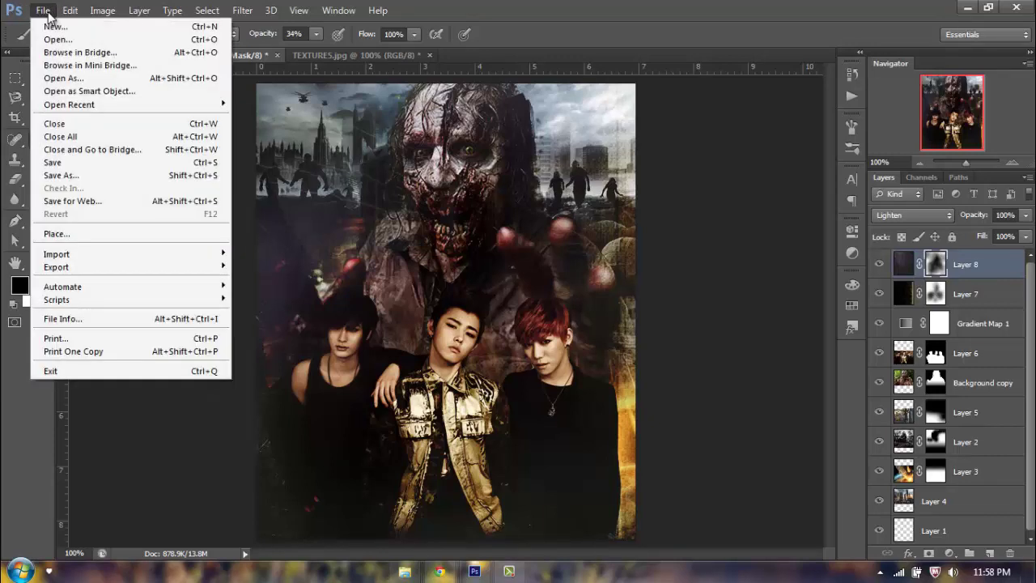
pyautogui.press('Escape')
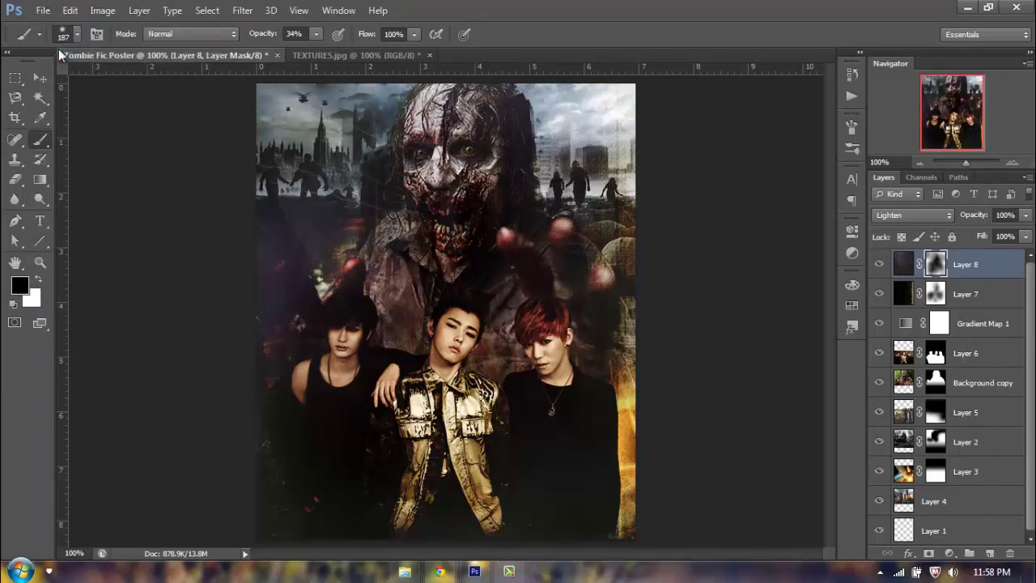
pyautogui.hotkey('ctrl', 'alt', 'o')
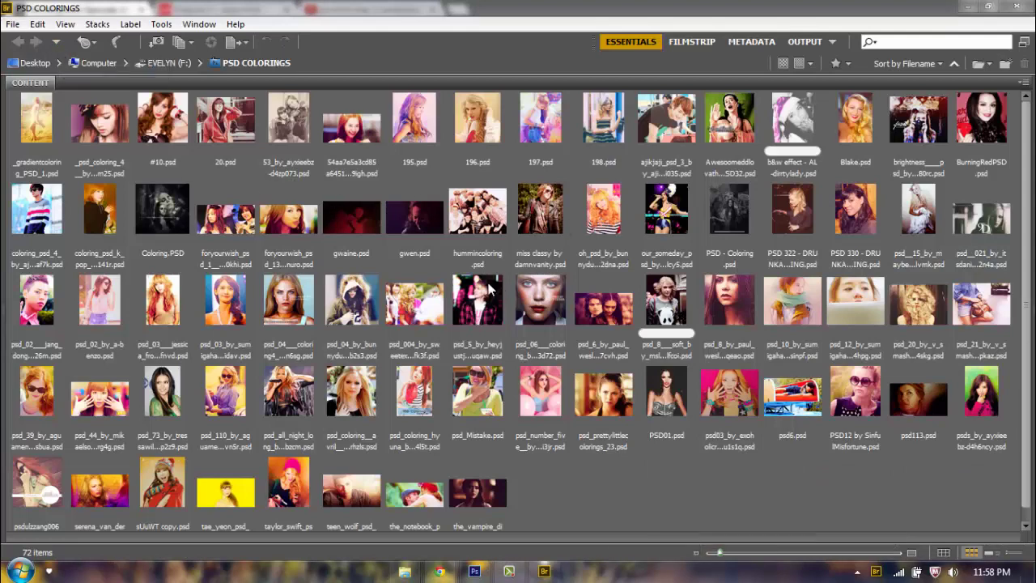
pyautogui.click(967, 206)
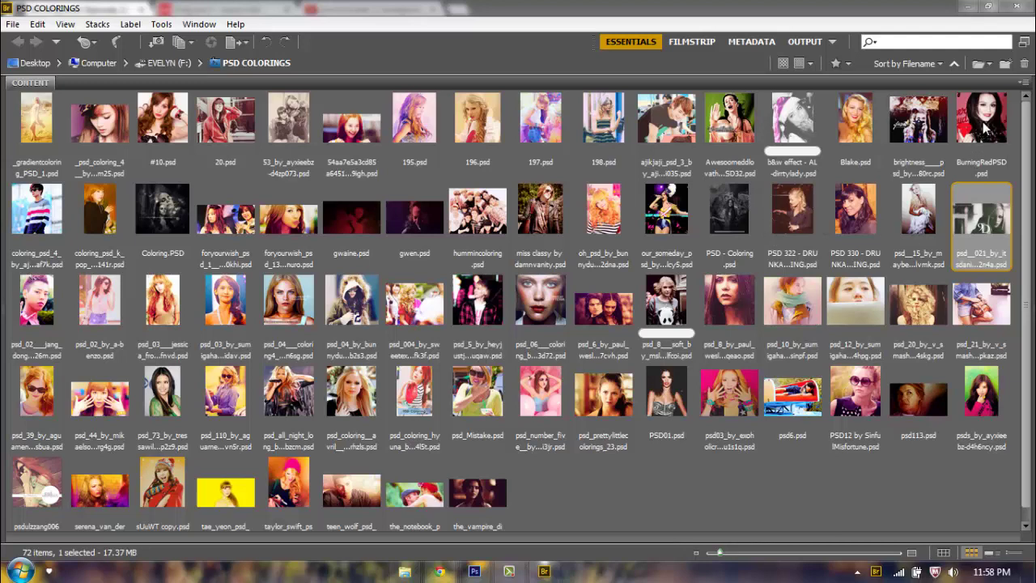
pyautogui.hotkey('shift', 'Up')
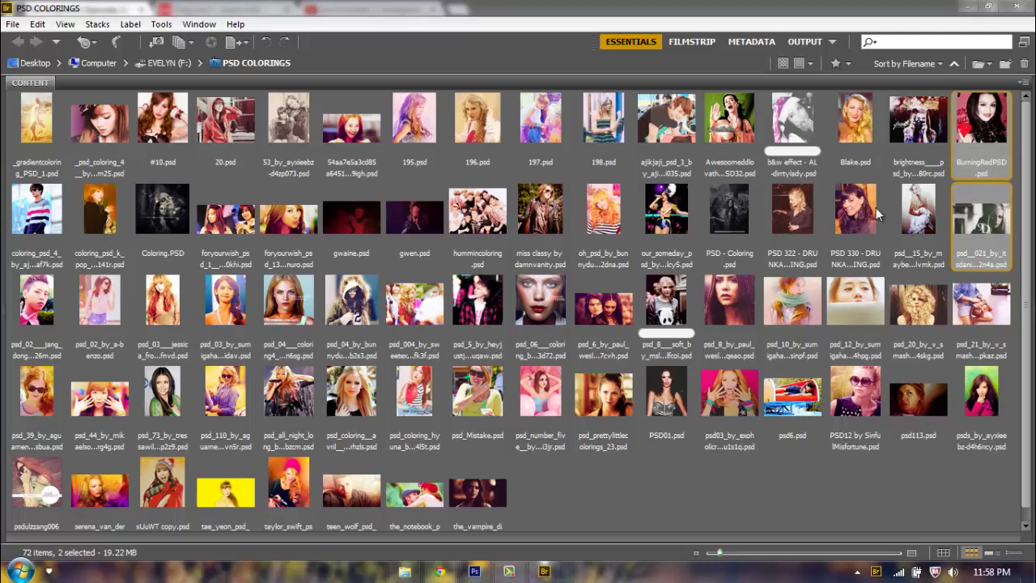
pyautogui.click(986, 226)
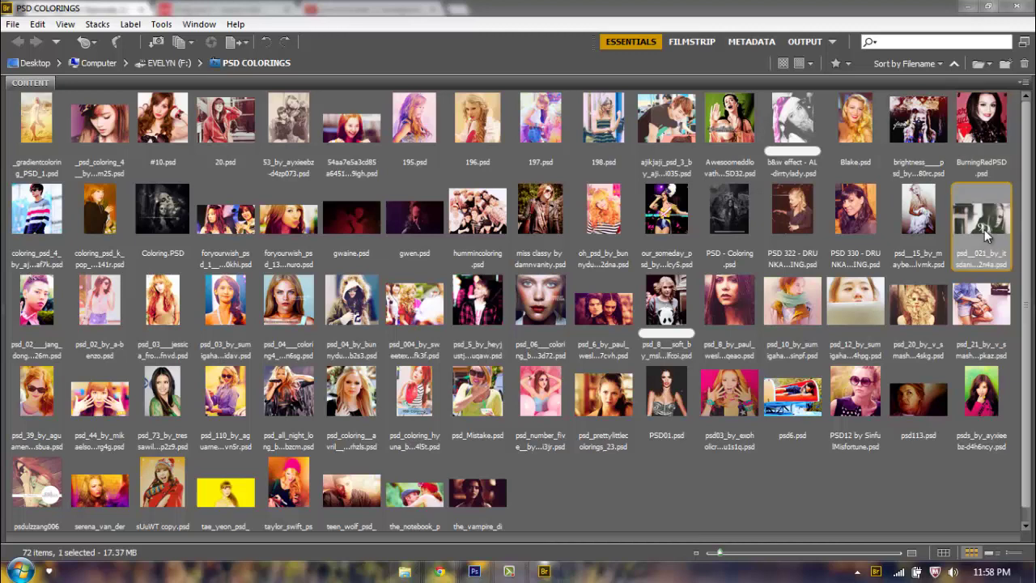
pyautogui.keyDown('ctrl'); pyautogui.click(941, 318); pyautogui.keyUp('ctrl')
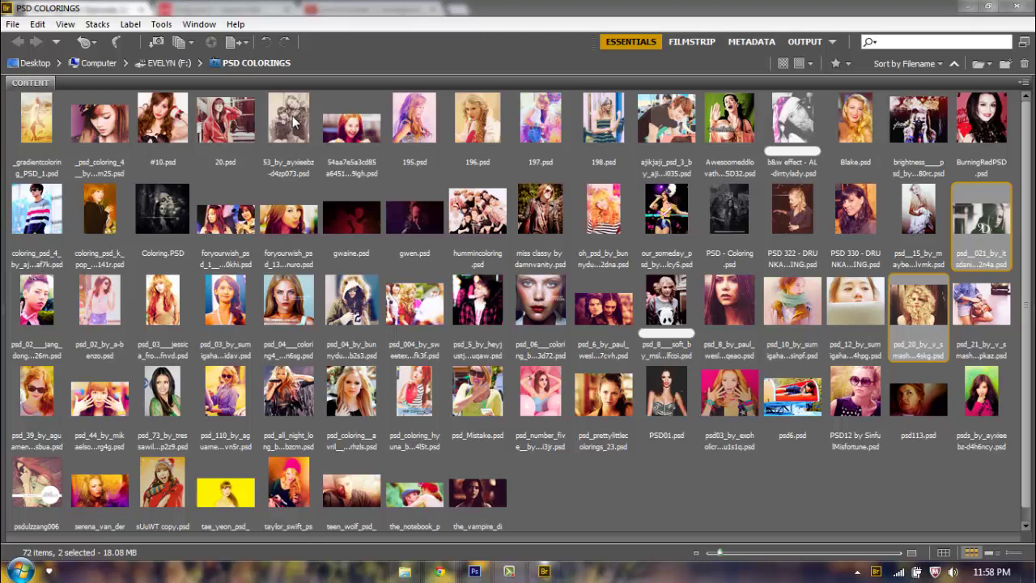
pyautogui.keyDown('ctrl'); pyautogui.click(679, 126); pyautogui.keyUp('ctrl')
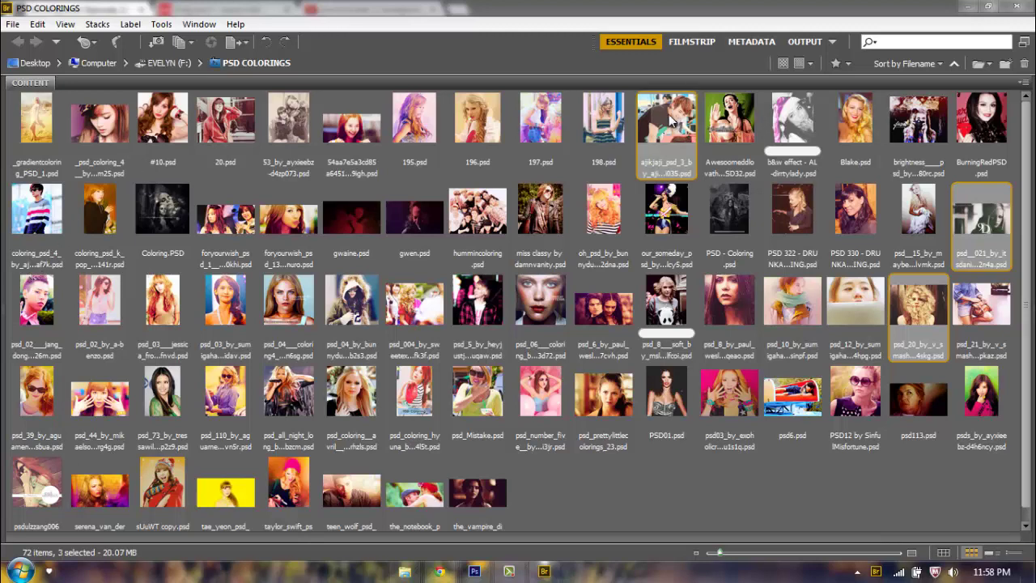
pyautogui.moveTo(671, 120); pyautogui.dragTo(570, 52)
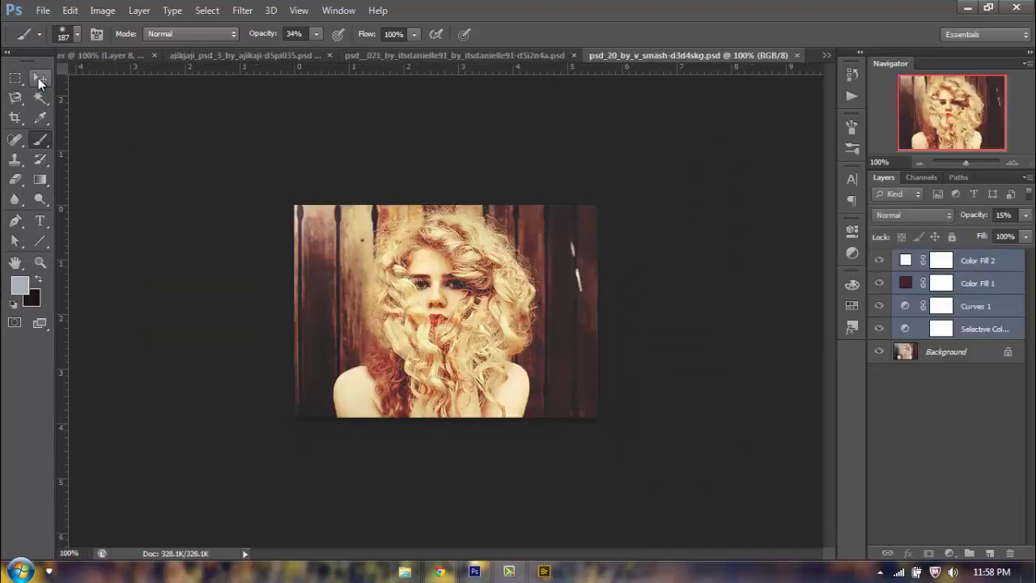
# Group the four selected color fill and adjustment layers of the psd_20 file and copy the group into the Zombie Fic Poster
pyautogui.click(39, 77)
pyautogui.hotkey('ctrl', 'g')
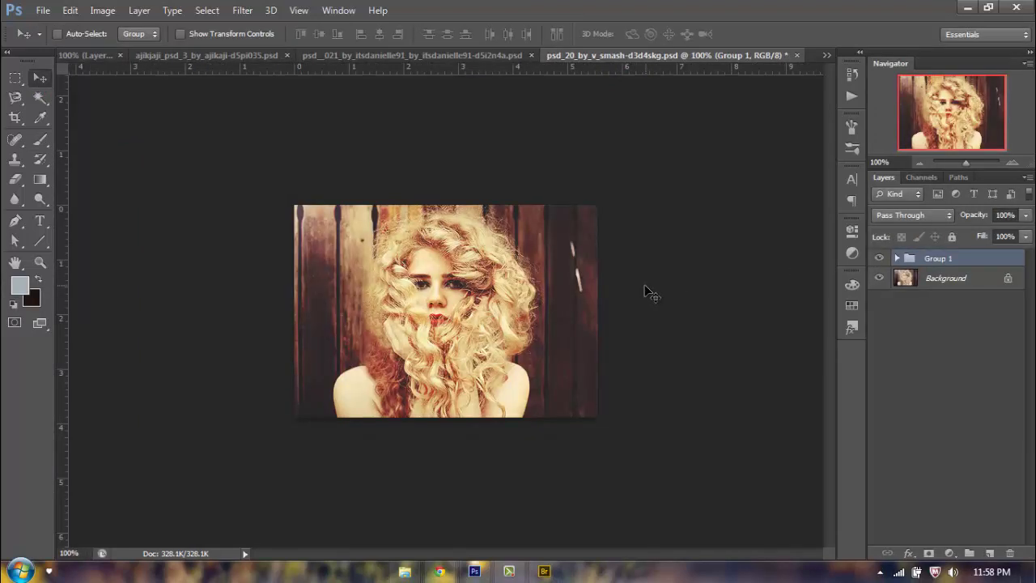
pyautogui.moveTo(645, 291); pyautogui.dragTo(597, 167)
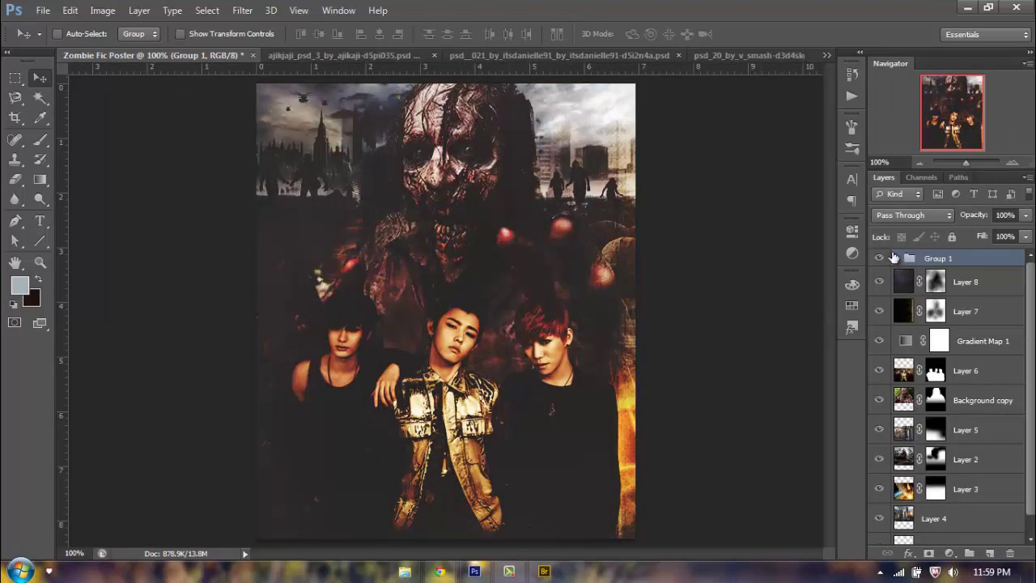
# Expand Group 1, compare the poster with Color Fill 1 hidden and shown, and adjust that fill layer's opacity
pyautogui.click(897, 259)
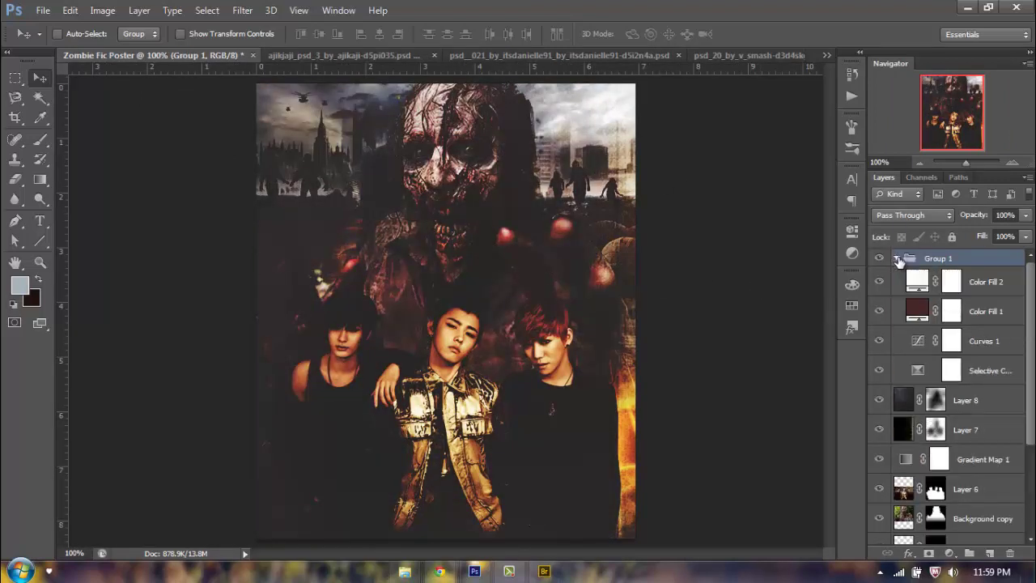
pyautogui.click(879, 314)
pyautogui.click(880, 315)
pyautogui.click(880, 314)
pyautogui.click(976, 311)
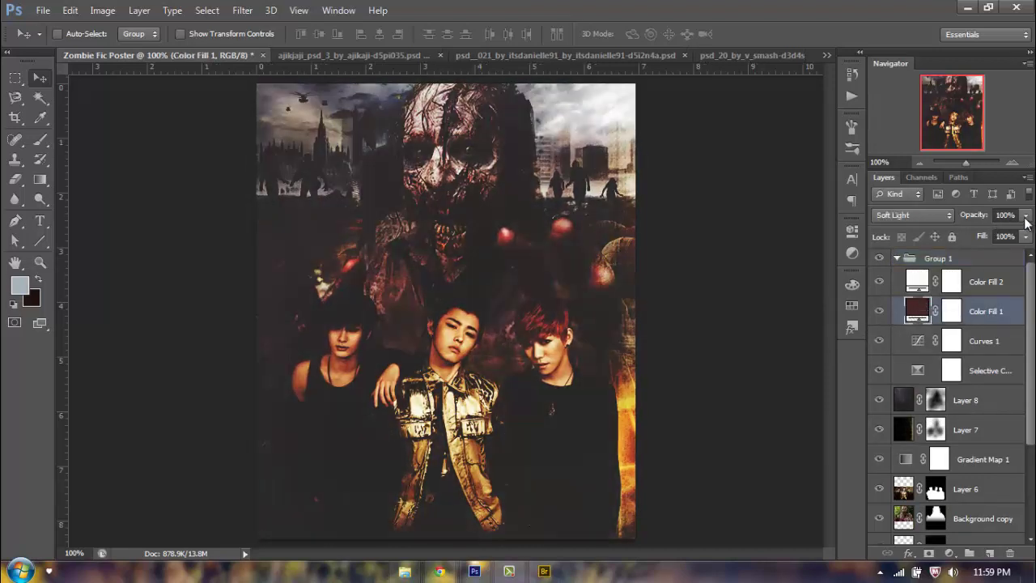
pyautogui.moveTo(1026, 223); pyautogui.dragTo(960, 231)
# Collapse Group 1 and set the whole group's opacity to 85%
pyautogui.click(914, 258)
pyautogui.click(897, 257)
pyautogui.moveTo(1026, 236); pyautogui.dragTo(1008, 256)
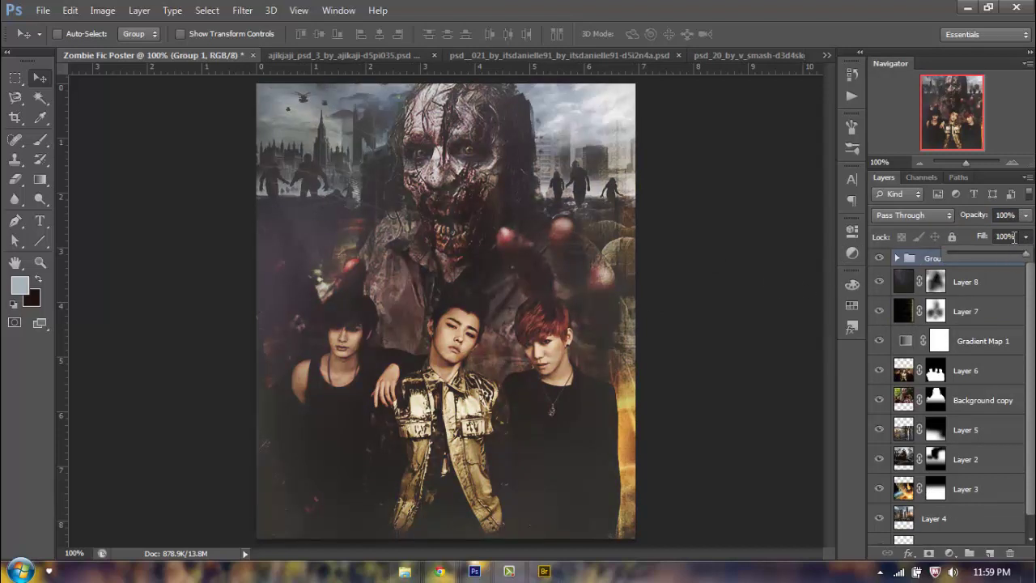
pyautogui.moveTo(1025, 214); pyautogui.dragTo(1017, 236)
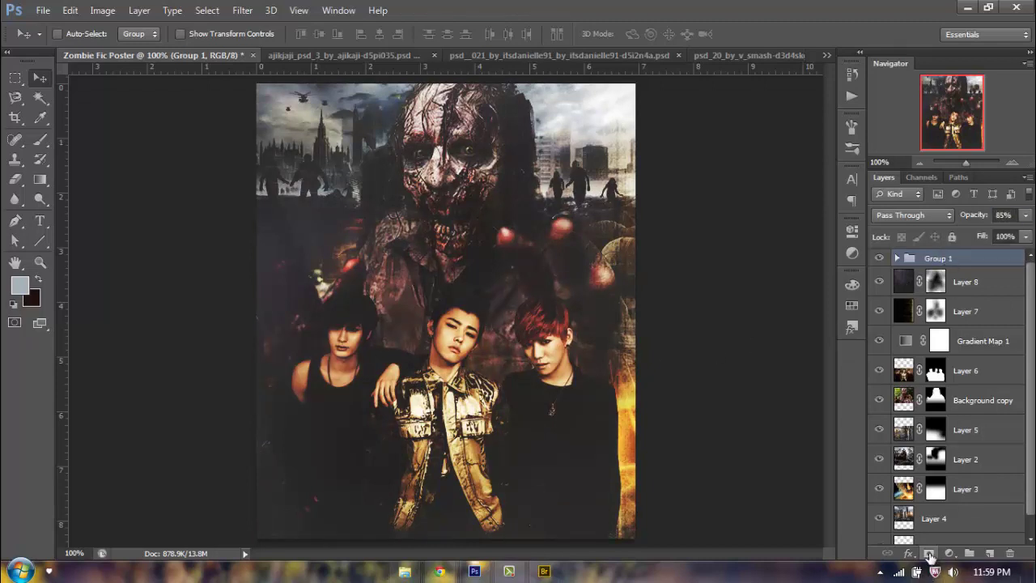
# Add a mask to Group 1 and paint it black at 34% brush opacity over the three group members and parts of the zombie
pyautogui.click(928, 553)
pyautogui.press('b')
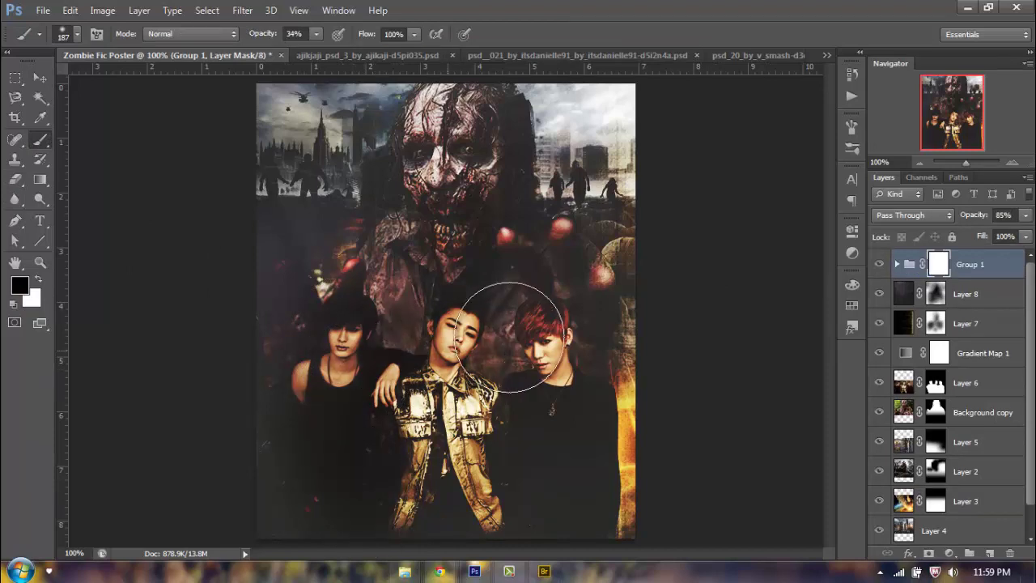
pyautogui.moveTo(381, 364); pyautogui.dragTo(342, 335)
pyautogui.moveTo(510, 497)
pyautogui.mouseDown()
pyautogui.moveTo(497, 497)
pyautogui.moveTo(486, 450)
pyautogui.mouseUp()
pyautogui.moveTo(360, 384); pyautogui.dragTo(278, 324)
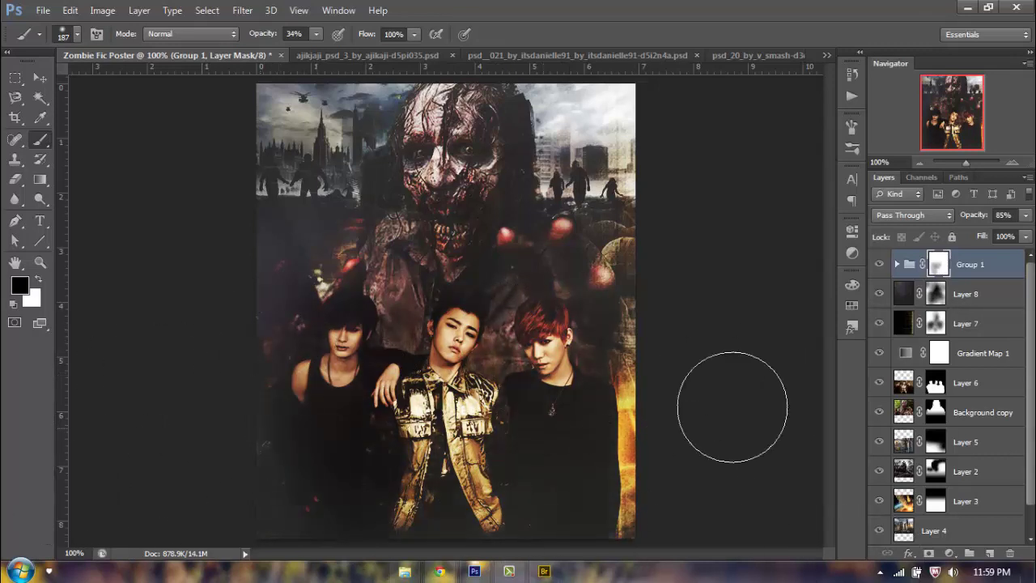
pyautogui.moveTo(380, 292); pyautogui.dragTo(352, 257)
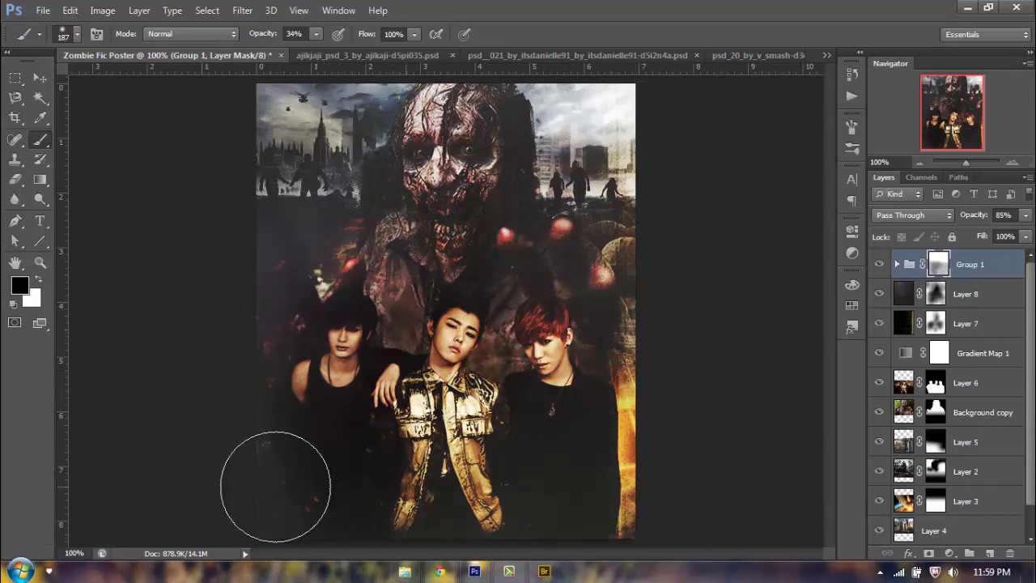
pyautogui.moveTo(517, 150); pyautogui.dragTo(518, 162)
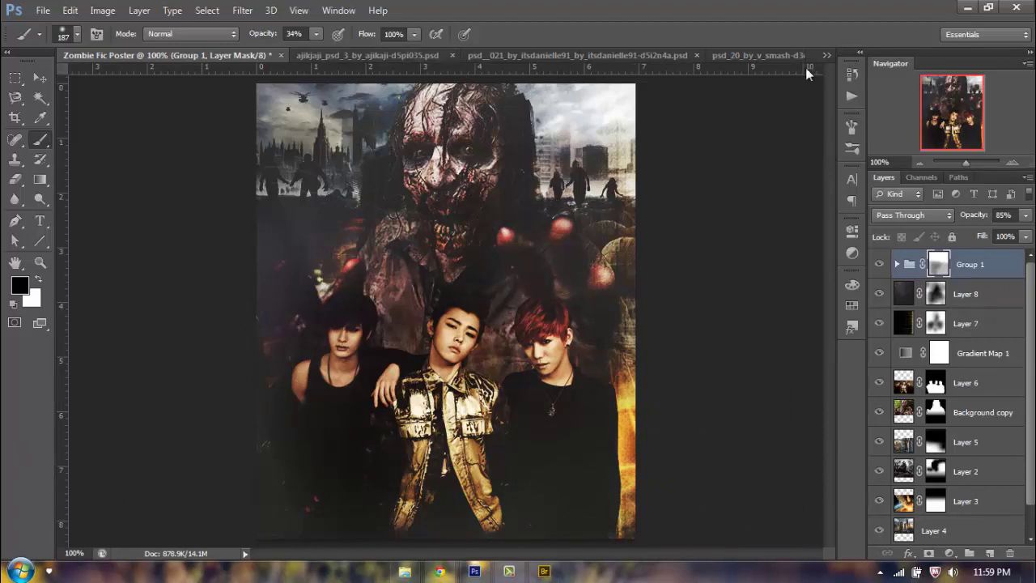
# Close the psd_20 coloring document without saving its changes
pyautogui.click(782, 53)
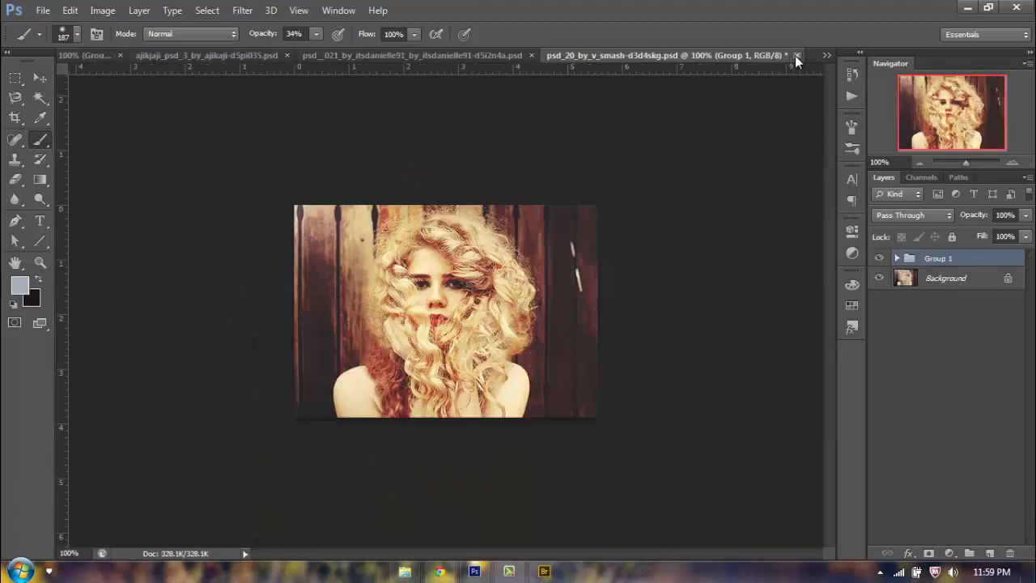
pyautogui.click(796, 55)
pyautogui.click(525, 227)
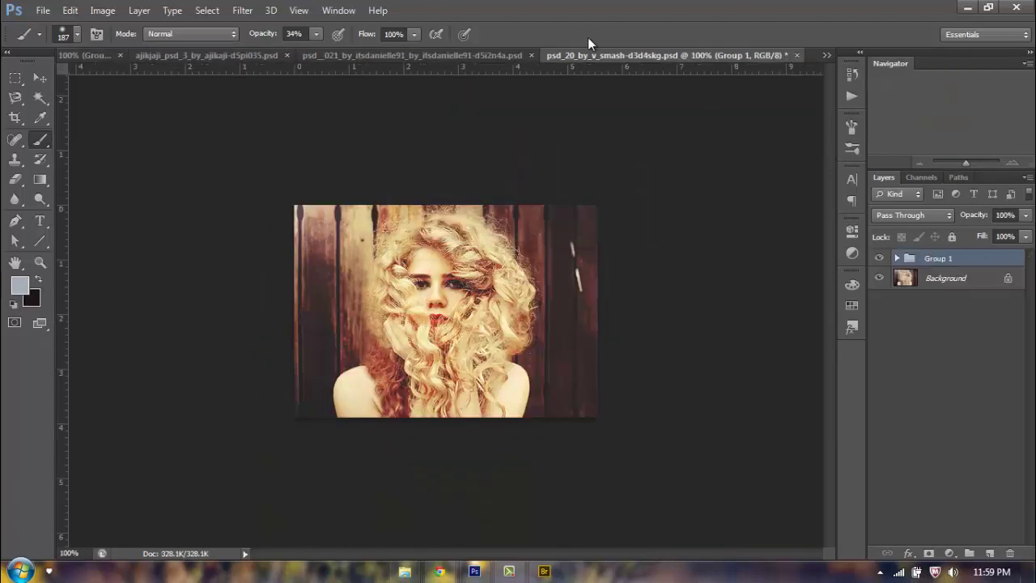
# Copy the coloring layer group from the psd__021 document into the Zombie Fic Poster above Group 1
pyautogui.click(594, 54)
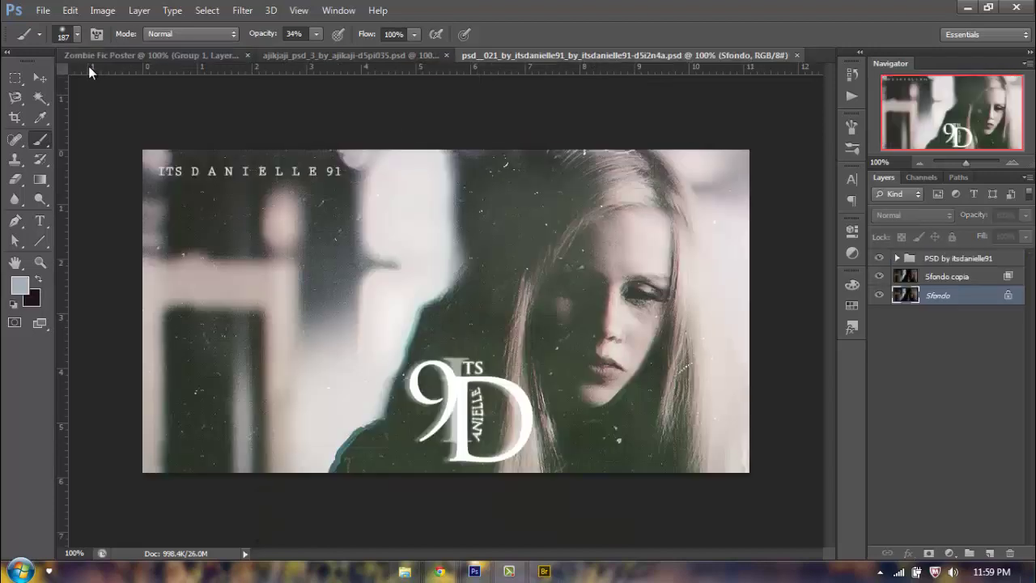
pyautogui.click(39, 78)
pyautogui.click(960, 259)
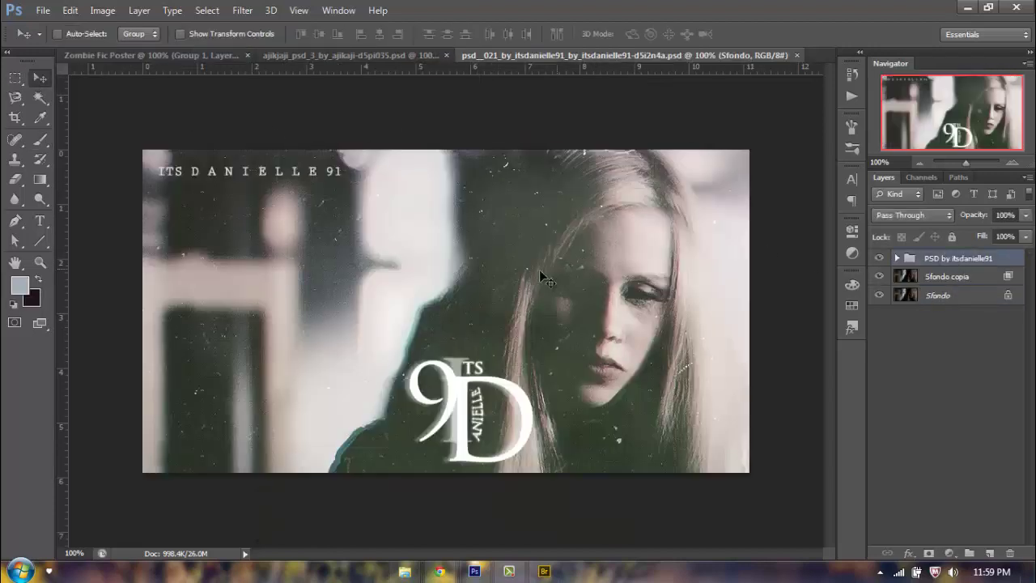
pyautogui.moveTo(527, 265); pyautogui.dragTo(648, 233)
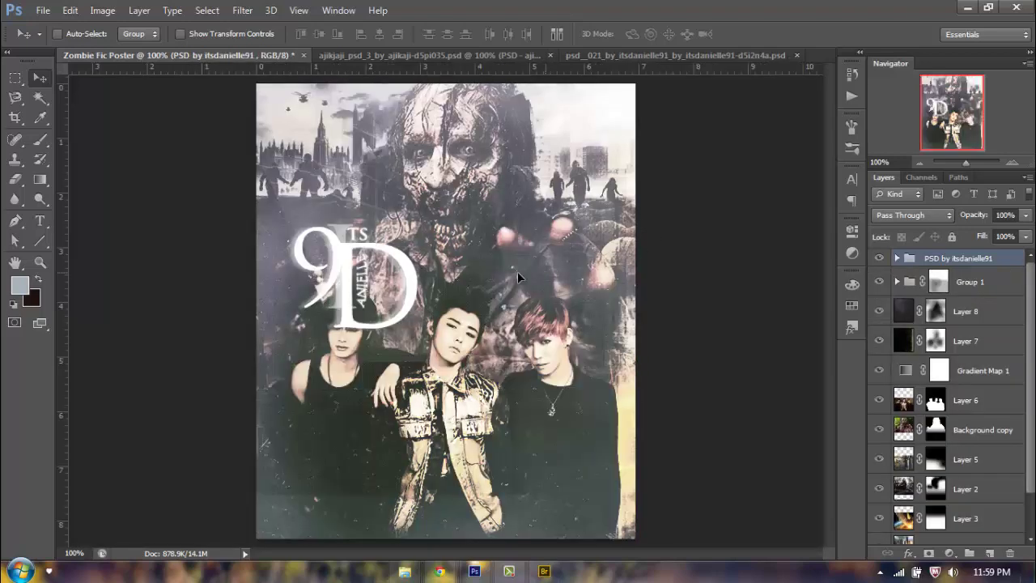
# Delete the coloring group copied from psd__021 out of the poster and close the psd__021 document
pyautogui.moveTo(451, 308); pyautogui.dragTo(724, 446)
pyautogui.moveTo(951, 261); pyautogui.dragTo(1010, 553)
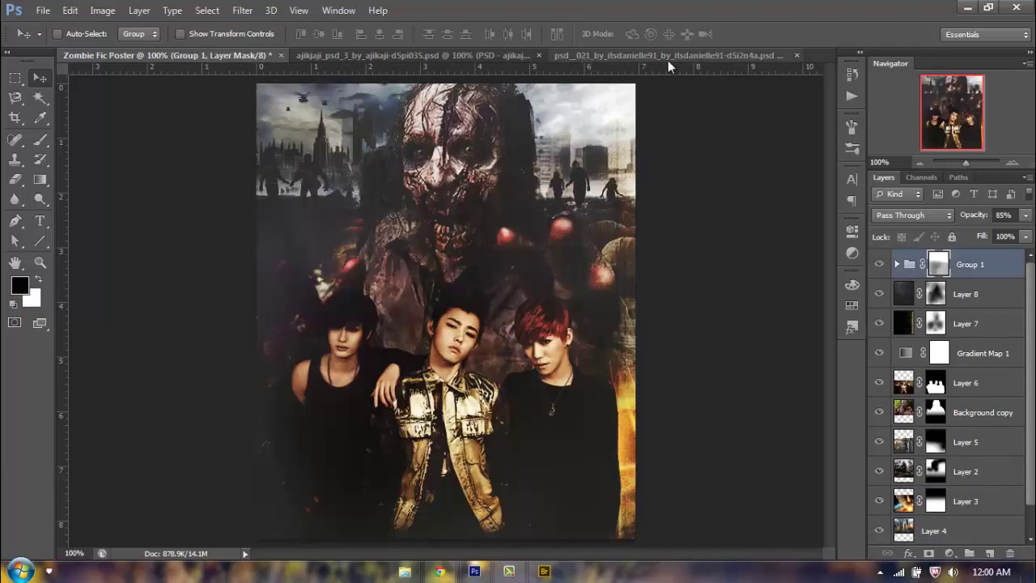
pyautogui.click(797, 56)
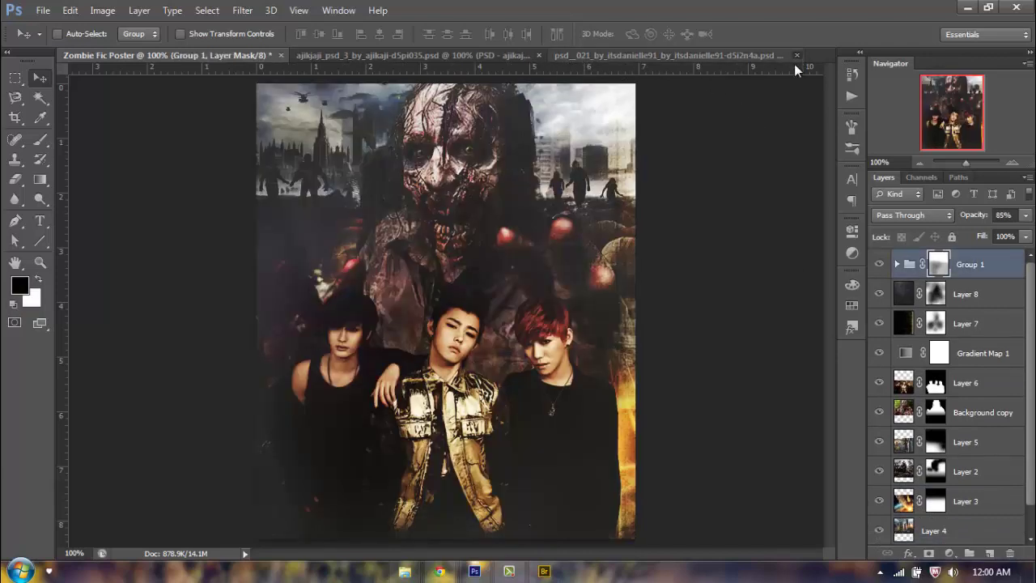
# Show the optional group in the ajikjaji_psd_3 document and copy it together with the PSD - ajikaji group into the Zombie Fic Poster
pyautogui.click(489, 52)
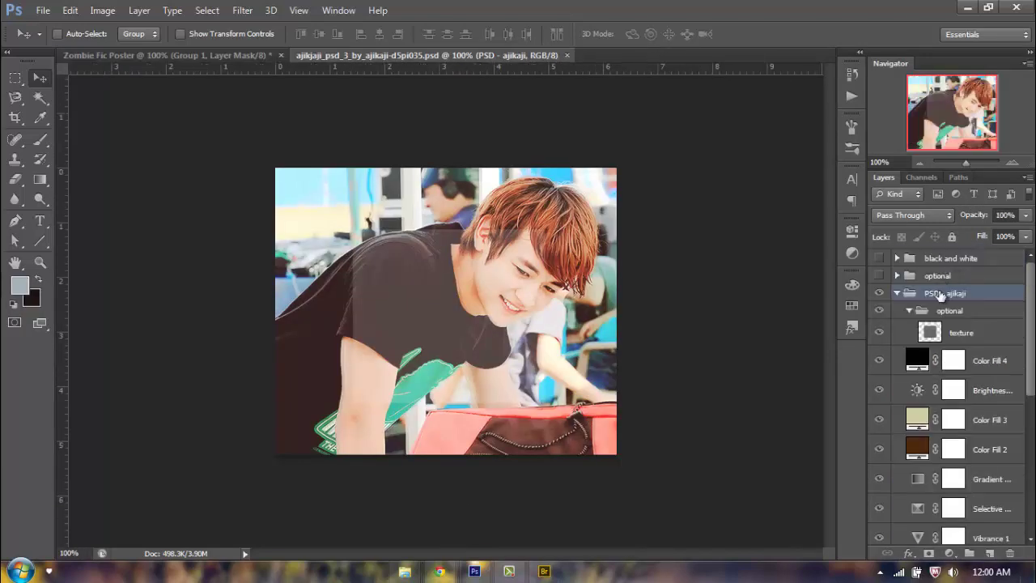
pyautogui.click(895, 293)
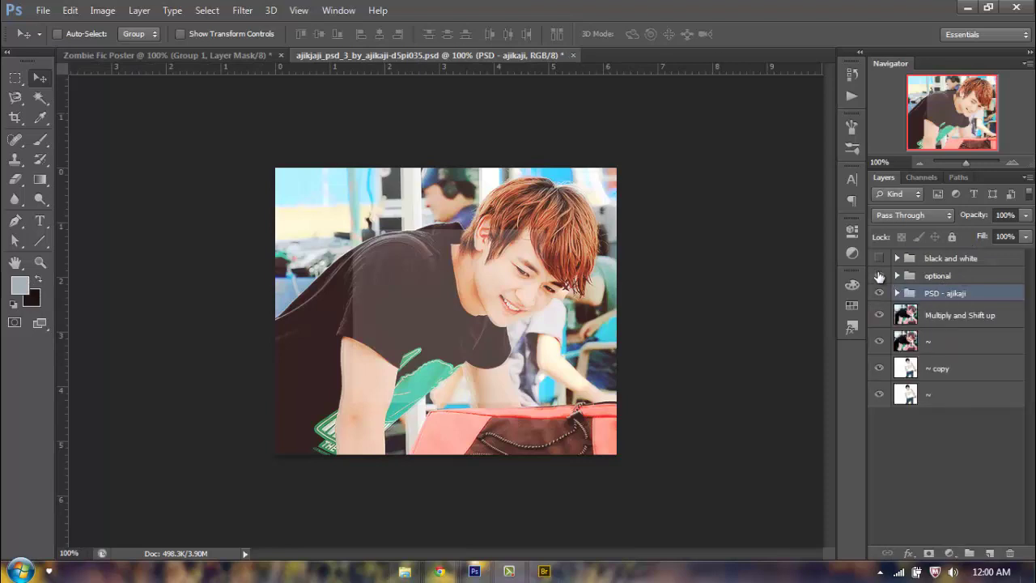
pyautogui.click(880, 277)
pyautogui.keyDown('shift'); pyautogui.click(953, 277); pyautogui.keyUp('shift')
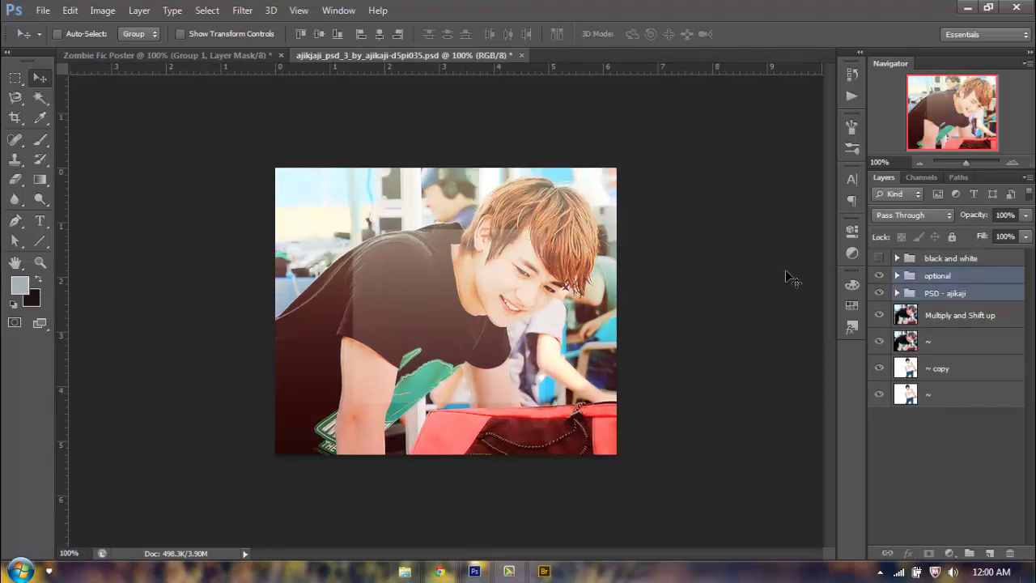
pyautogui.moveTo(306, 78); pyautogui.dragTo(481, 172)
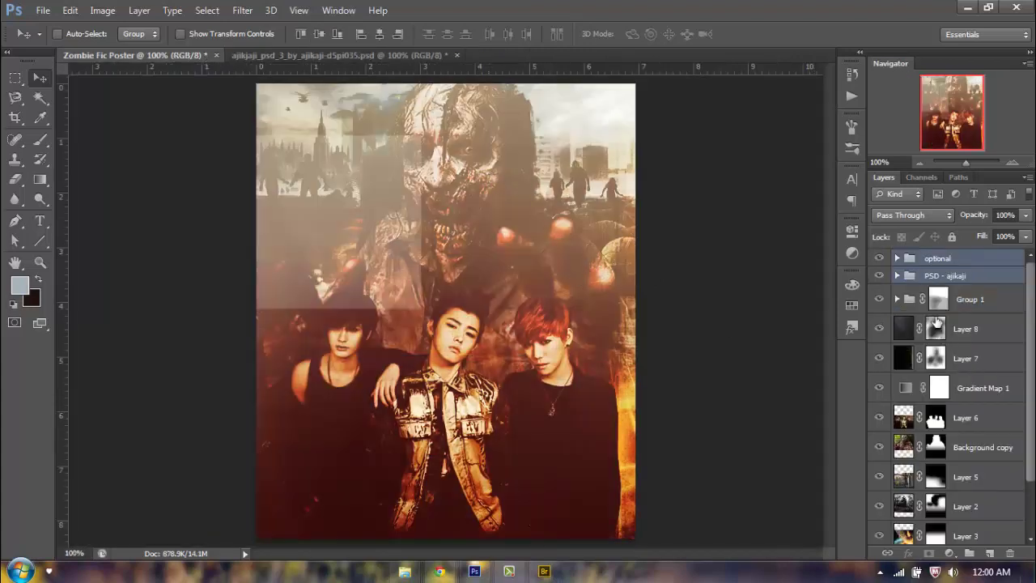
# Compare the poster with and without the copied coloring groups, set the optional group's fill to 64% and delete the PSD - ajikaji group
pyautogui.click(883, 275)
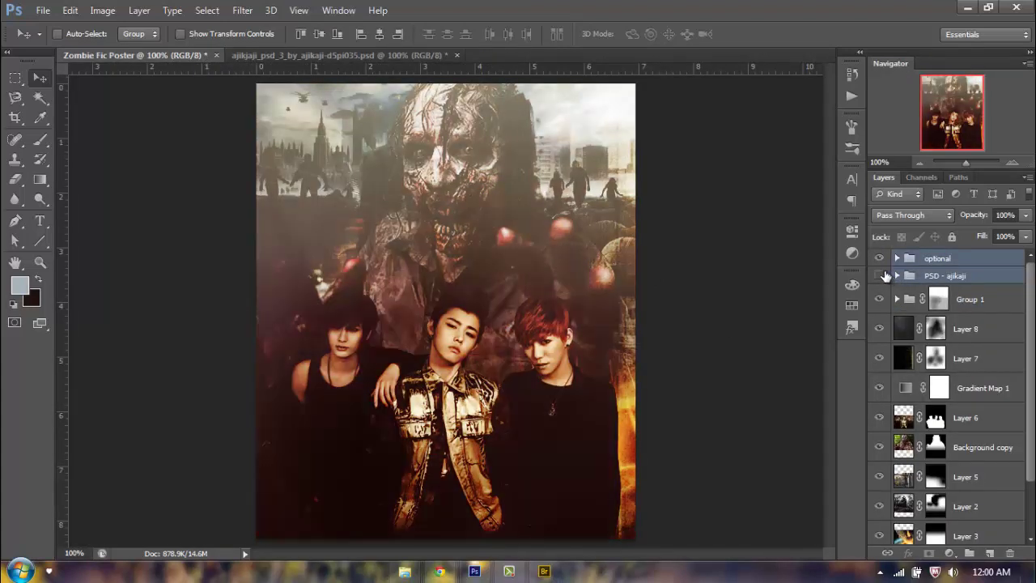
pyautogui.click(929, 263)
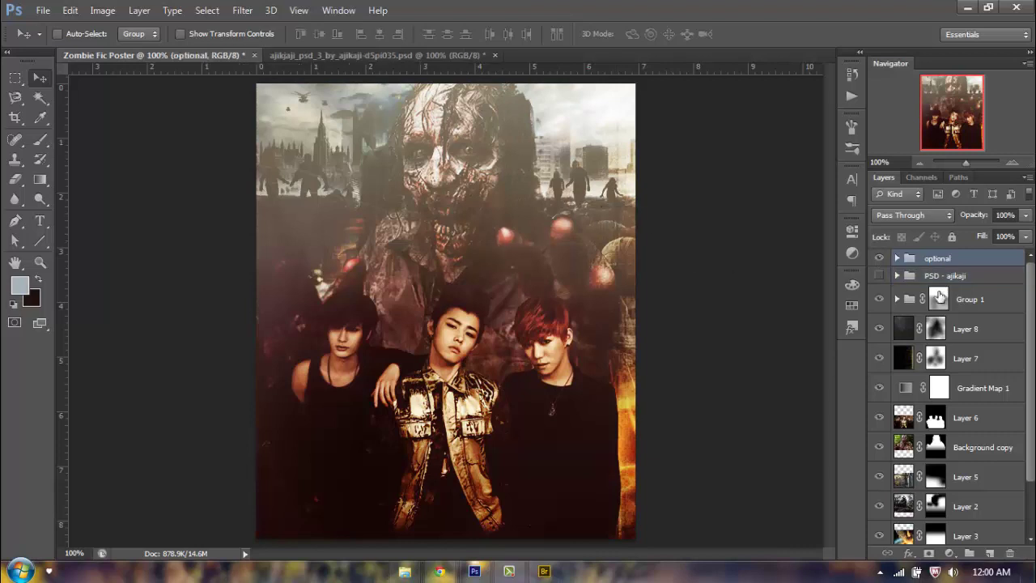
pyautogui.click(879, 258)
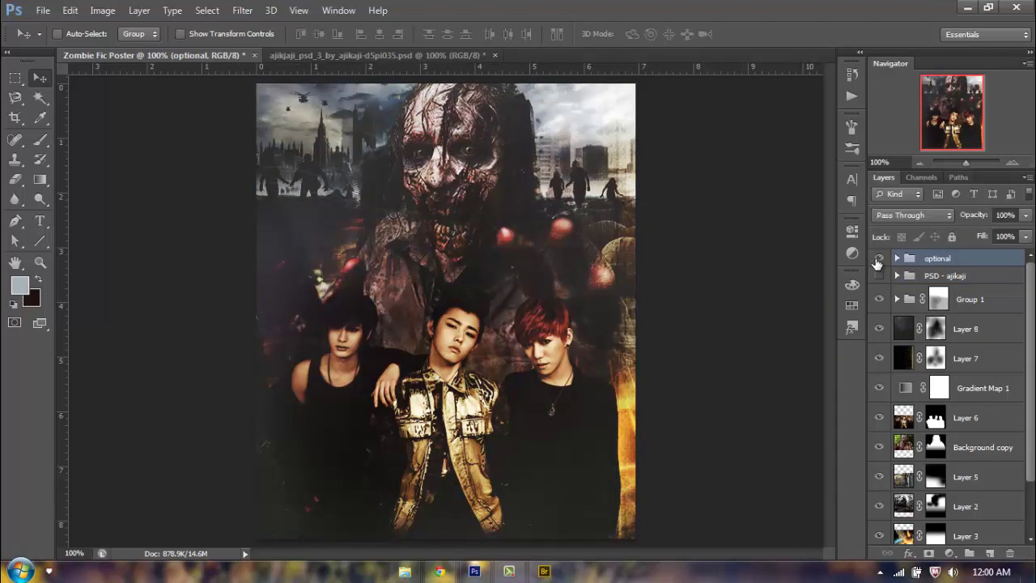
pyautogui.click(879, 259)
pyautogui.moveTo(1026, 235); pyautogui.dragTo(1012, 550)
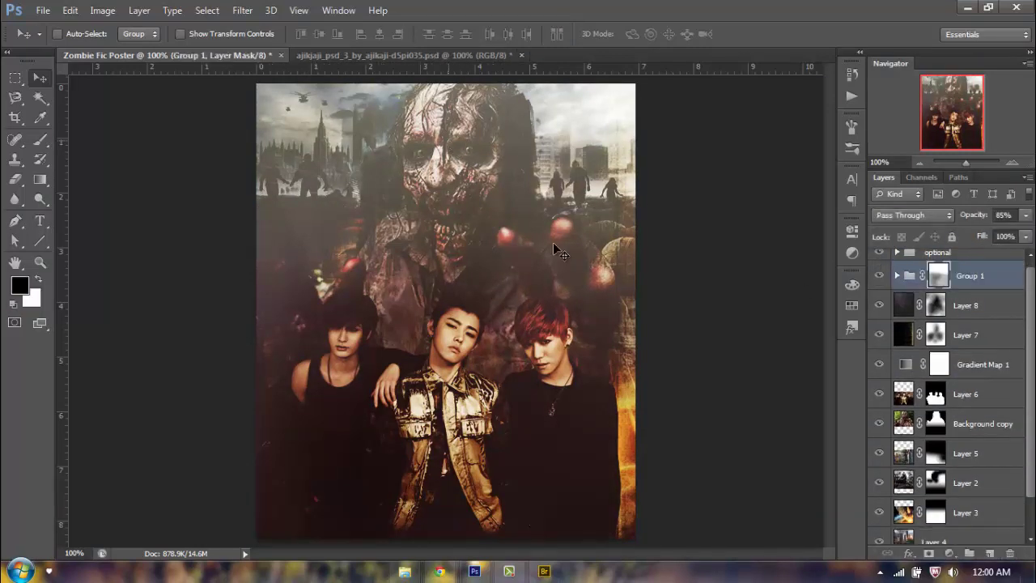
# Add a Curves adjustment layer above the optional group and shape a gentle S-curve with its upper point at input 169, output 173
pyautogui.scroll(1, 965, 281)
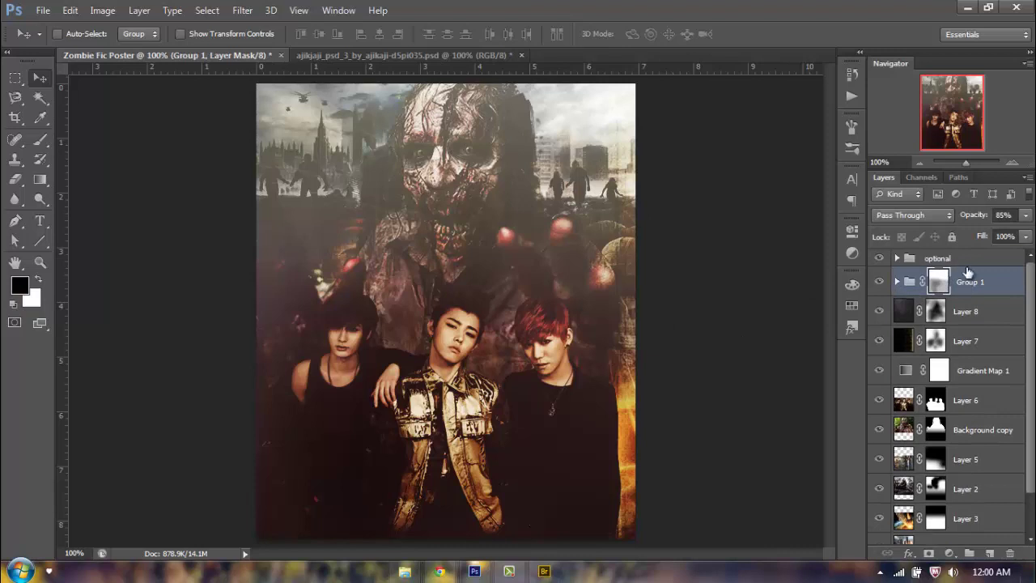
pyautogui.click(963, 259)
pyautogui.click(139, 9)
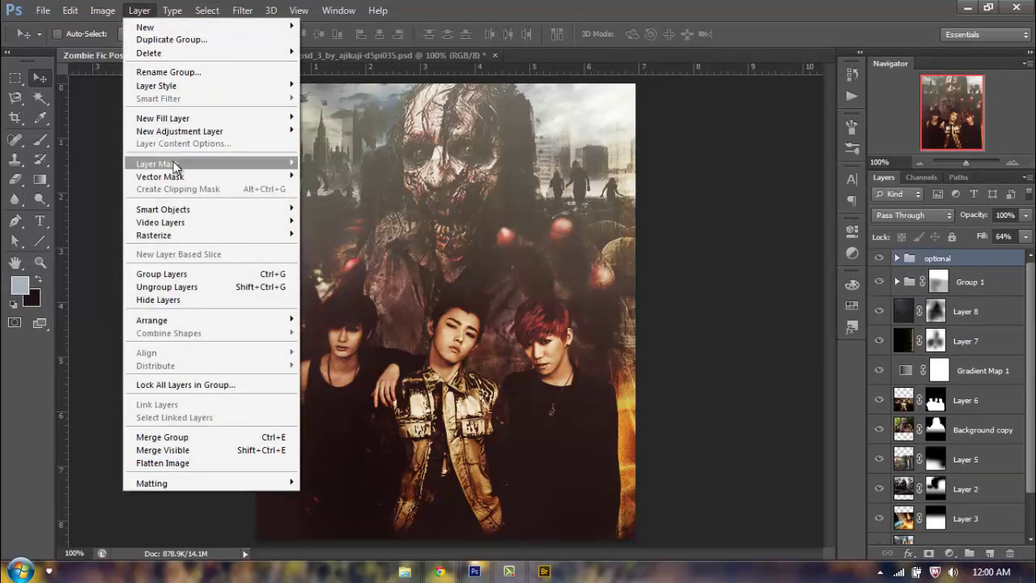
pyautogui.moveTo(170, 132)
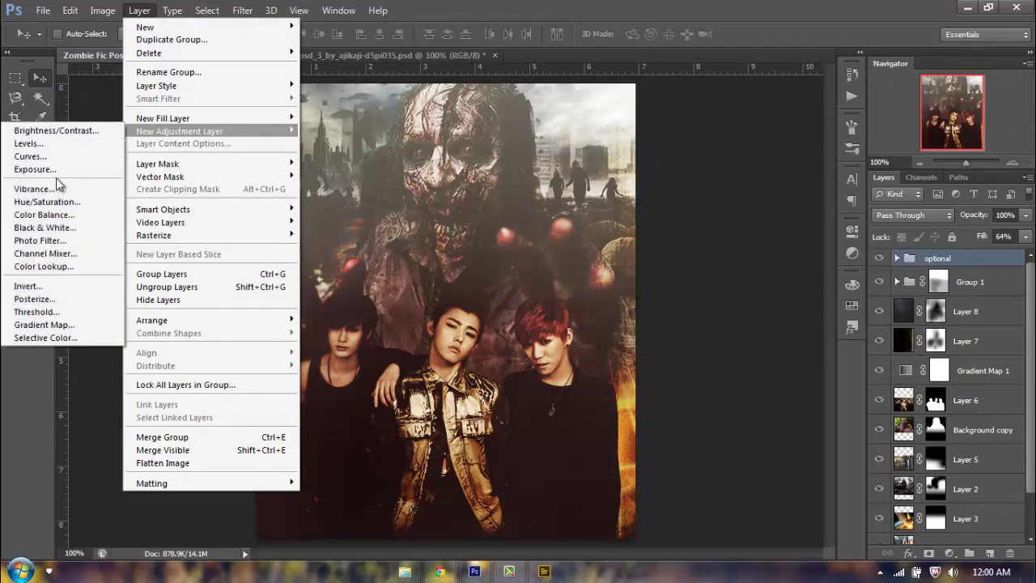
pyautogui.click(47, 154)
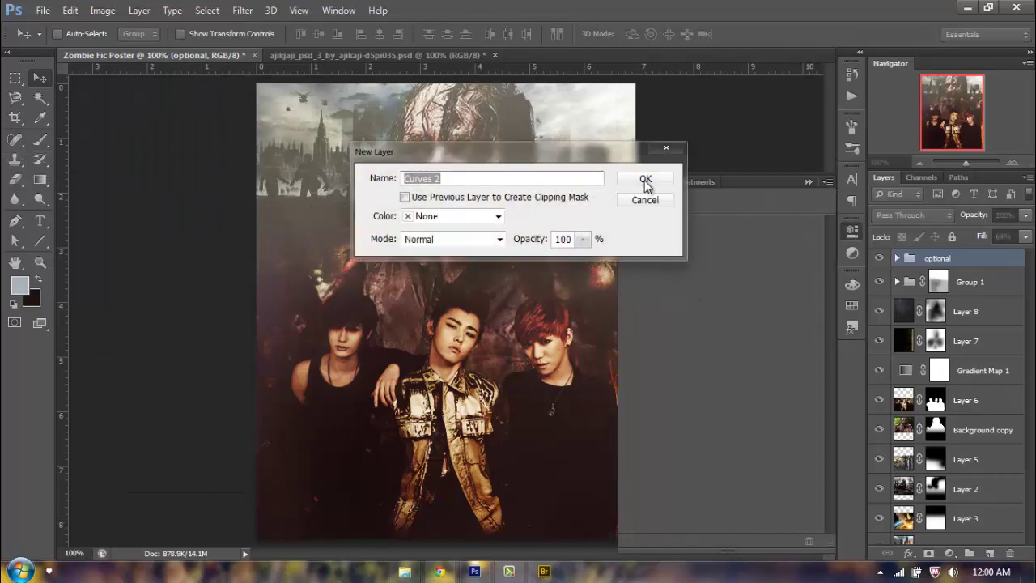
pyautogui.click(645, 180)
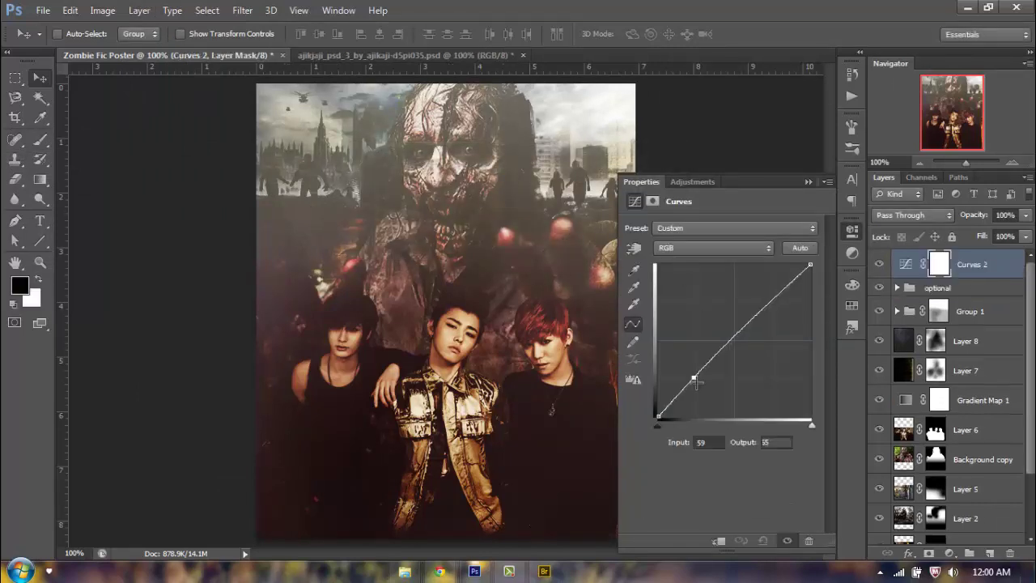
pyautogui.moveTo(696, 381); pyautogui.dragTo(701, 386)
pyautogui.moveTo(756, 324); pyautogui.dragTo(759, 313)
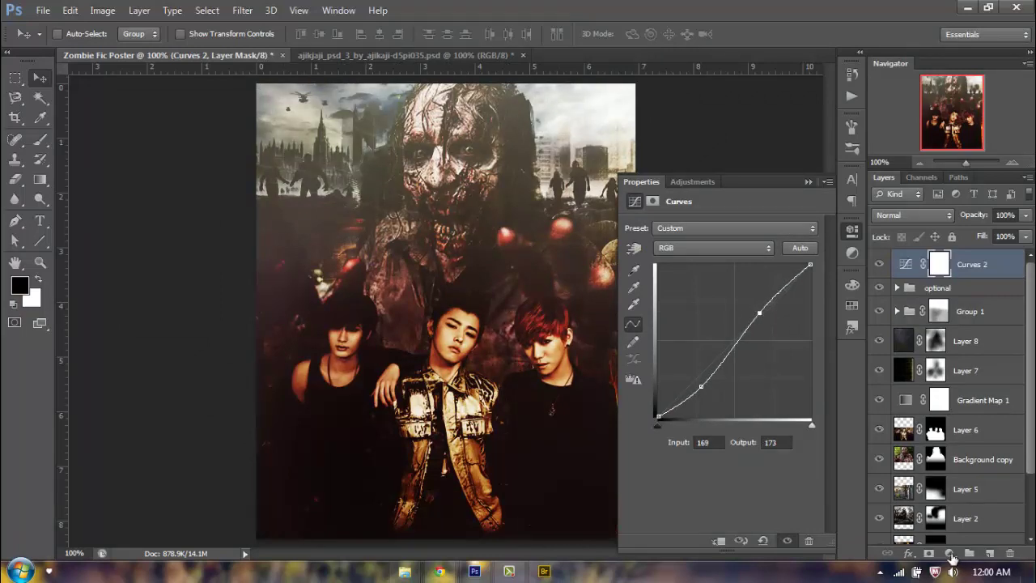
# Add a Vibrance adjustment layer above the curves with vibrance +12 and saturation 0
pyautogui.click(951, 557)
pyautogui.click(899, 349)
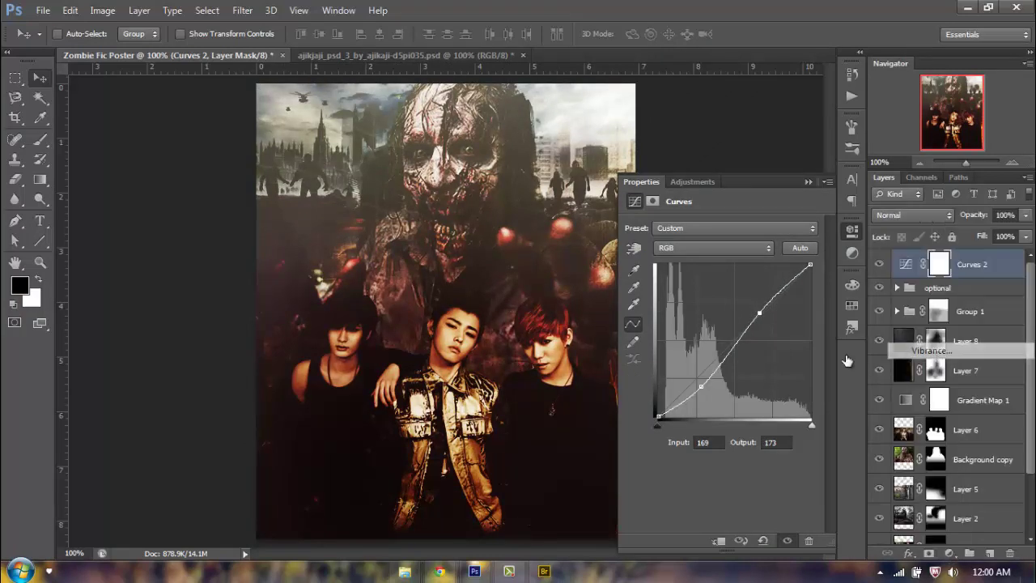
pyautogui.moveTo(723, 273)
pyautogui.mouseDown()
pyautogui.moveTo(742, 275)
pyautogui.moveTo(721, 278)
pyautogui.mouseUp()
pyautogui.moveTo(723, 241); pyautogui.dragTo(732, 243)
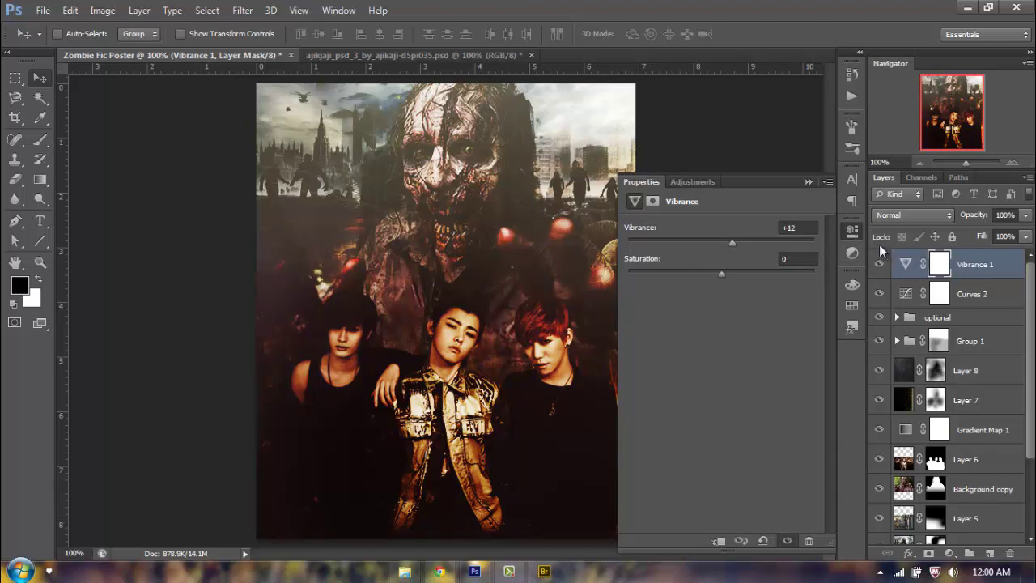
pyautogui.click(852, 230)
pyautogui.click(918, 161)
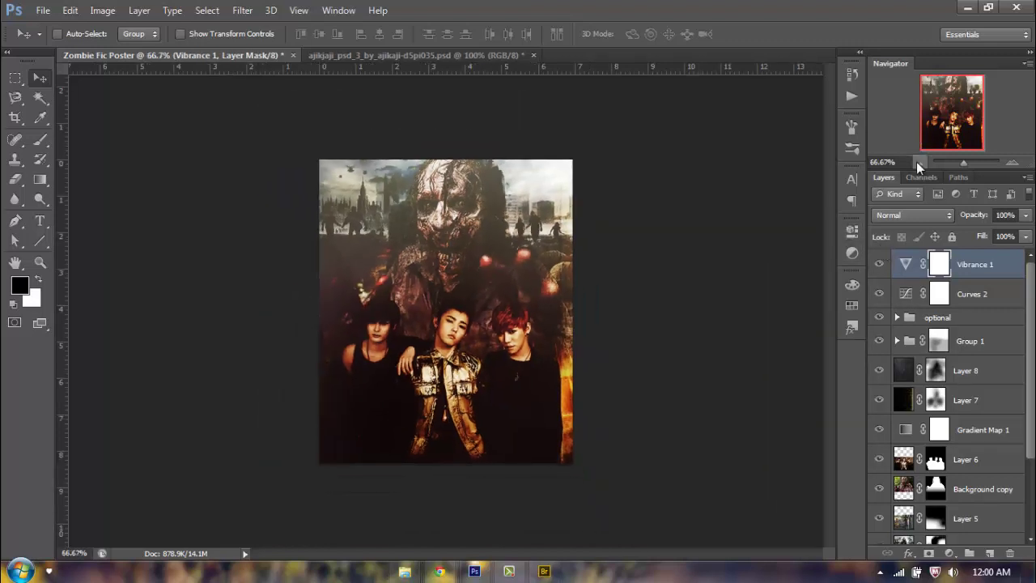
pyautogui.click(1012, 163)
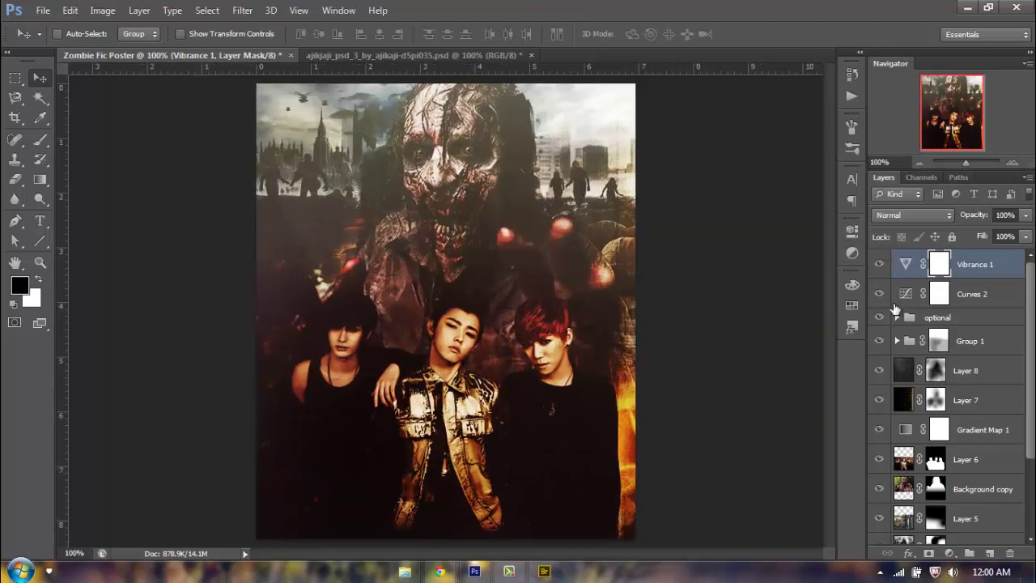
# Add a Pattern fill layer above the vibrance layer using the white pattern with fine black speckles at 100% scale
pyautogui.click(111, 16)
pyautogui.moveTo(139, 11)
pyautogui.moveTo(142, 119)
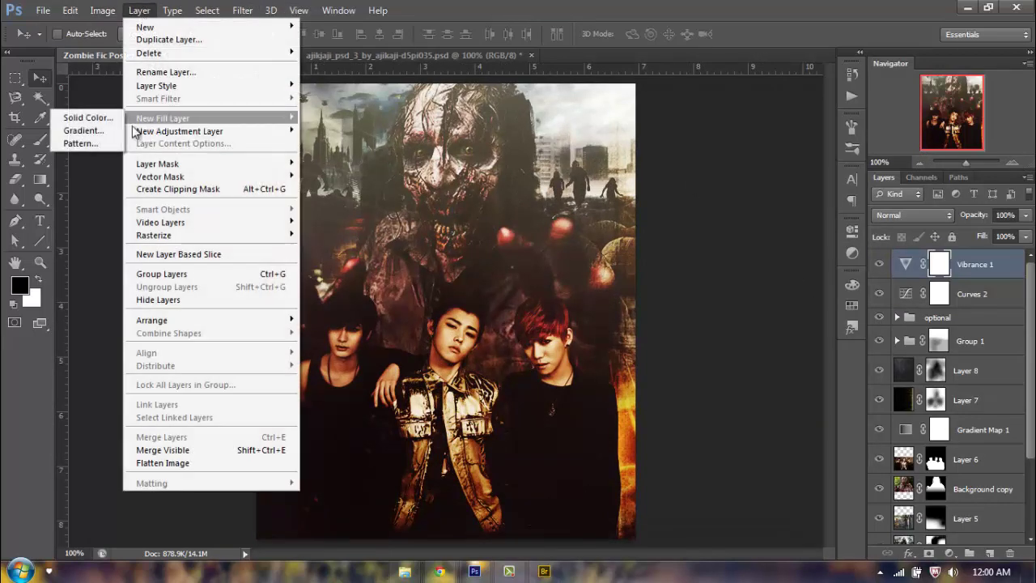
pyautogui.click(78, 143)
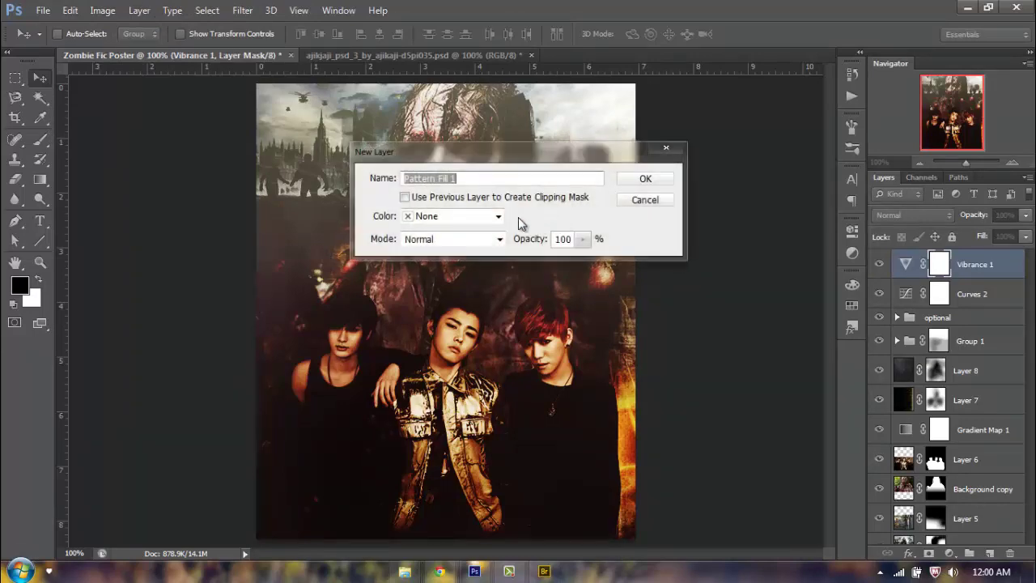
pyautogui.click(644, 179)
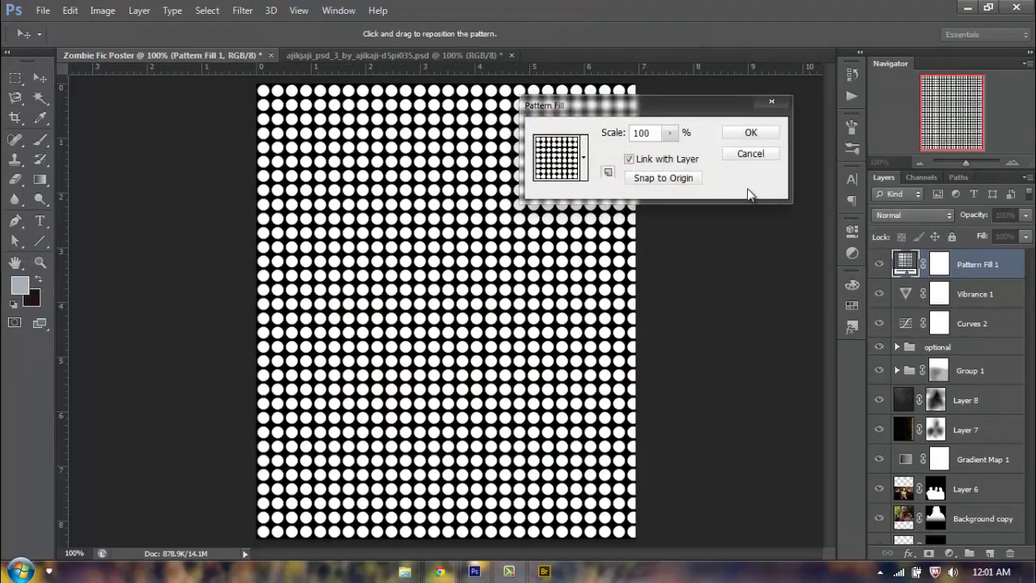
pyautogui.click(584, 158)
pyautogui.scroll(-3, 556, 228)
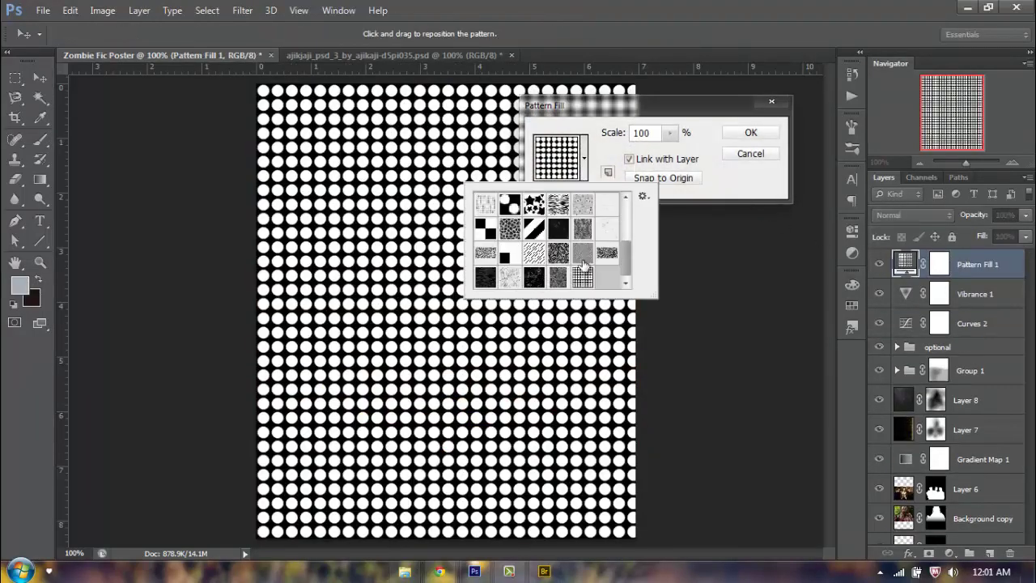
pyautogui.click(510, 277)
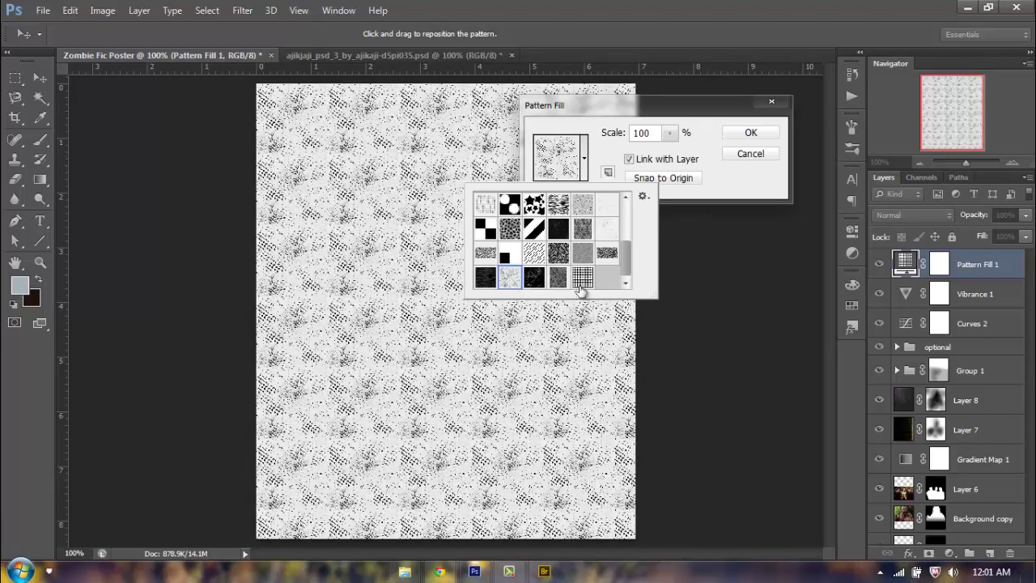
pyautogui.click(581, 285)
pyautogui.click(608, 227)
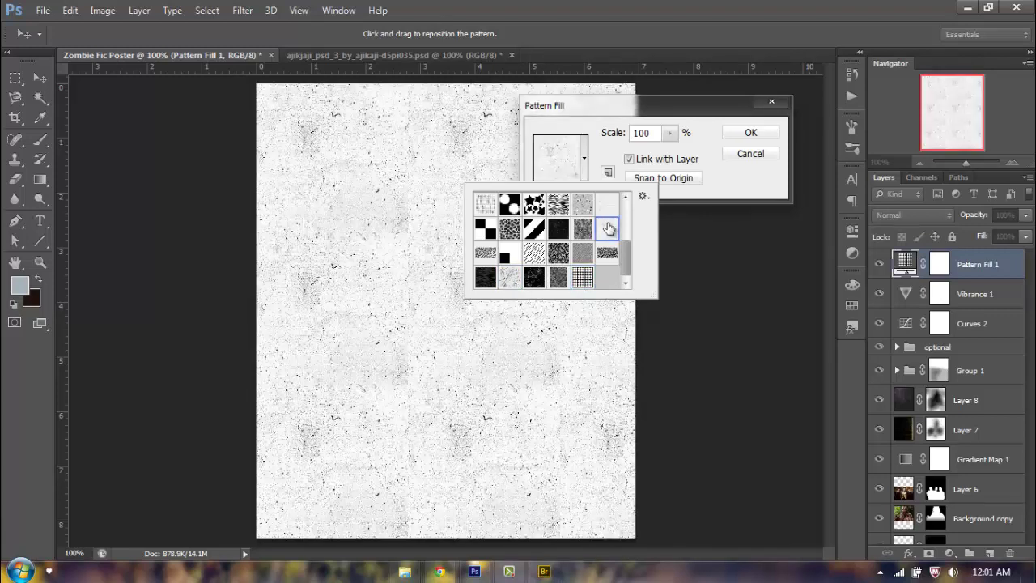
pyautogui.click(751, 134)
# Try out blend modes on the pattern fill layer, including Color Burn, Linear Burn, Color Dodge, Soft Light, Linear Light and Divide
pyautogui.click(899, 215)
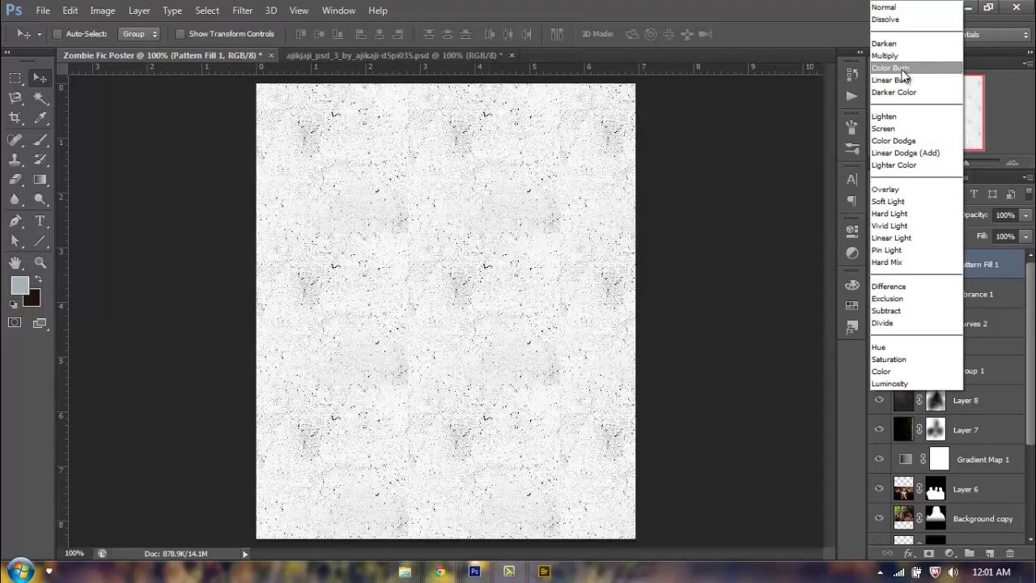
pyautogui.click(890, 68)
pyautogui.click(925, 219)
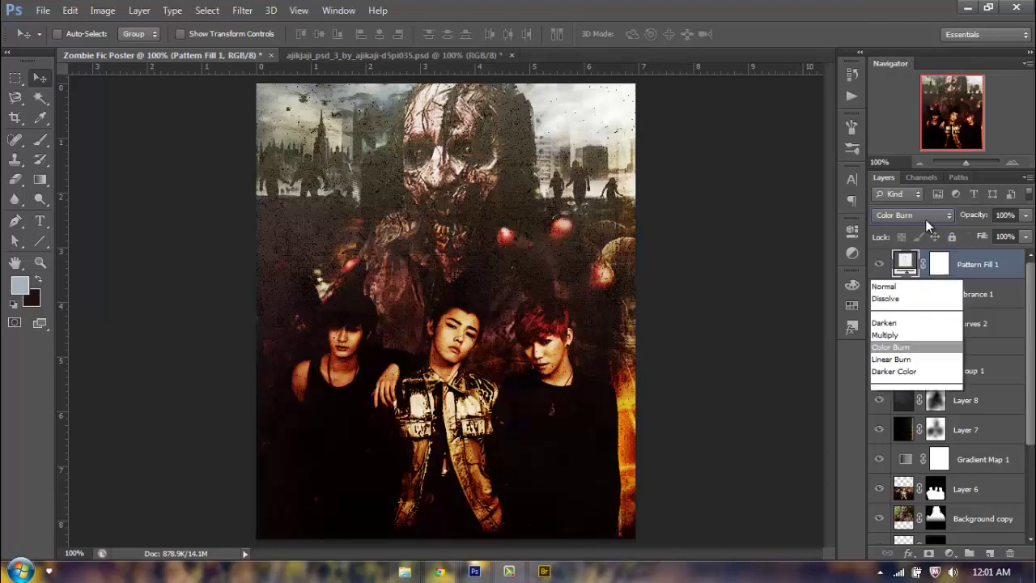
pyautogui.click(888, 81)
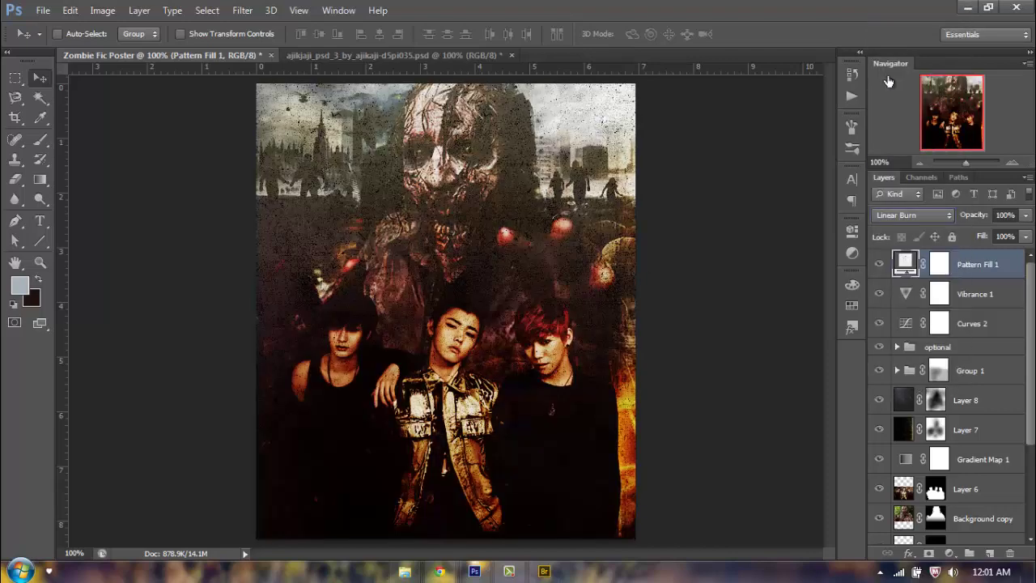
pyautogui.press('Down')
pyautogui.press('Down')
pyautogui.press('Down')
pyautogui.press('Down')
pyautogui.press('Down')
pyautogui.press('Down')
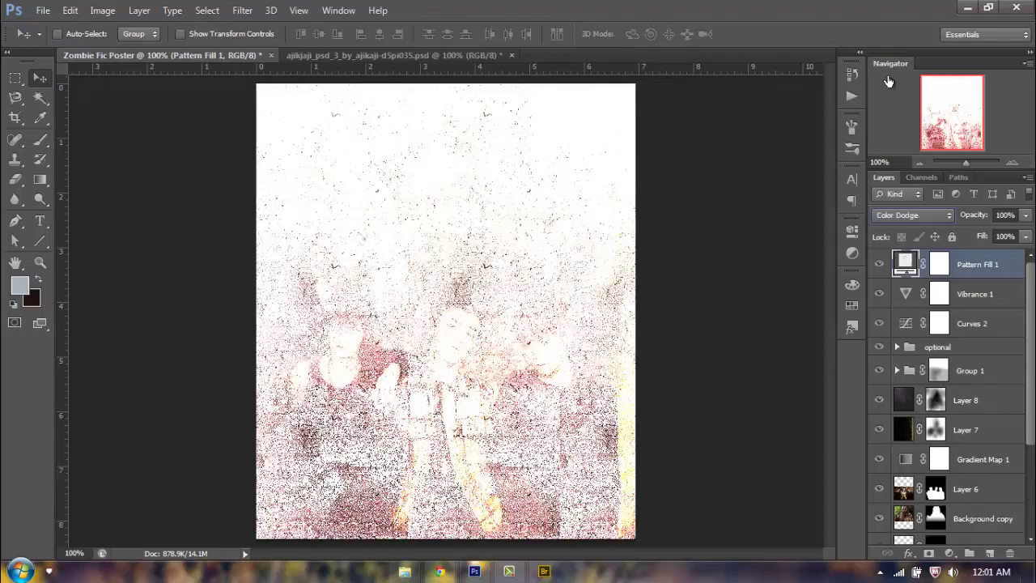
pyautogui.press('Down')
pyautogui.press('Down')
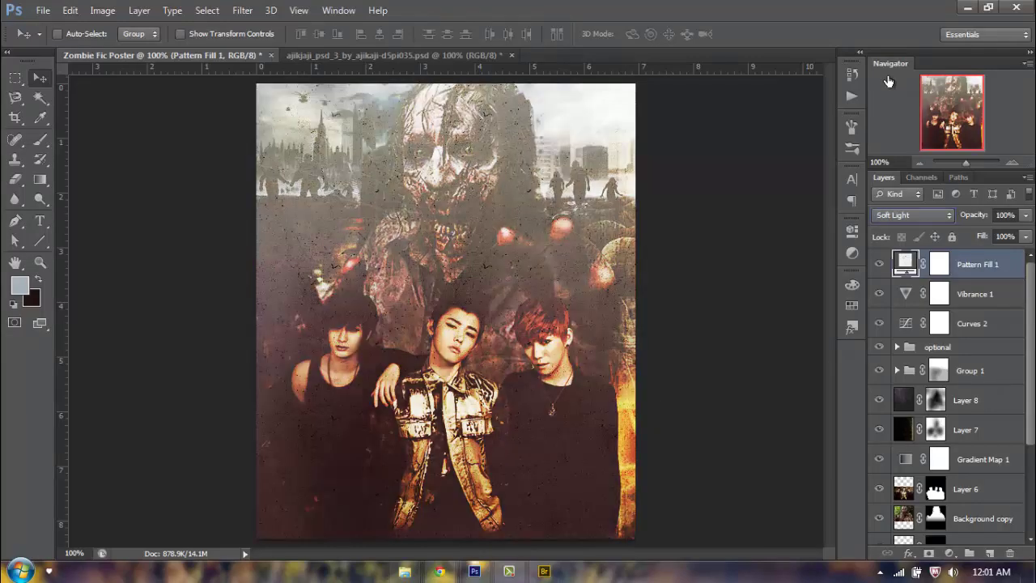
pyautogui.press('Down')
pyautogui.press('Down')
pyautogui.press('Down')
pyautogui.press('Down')
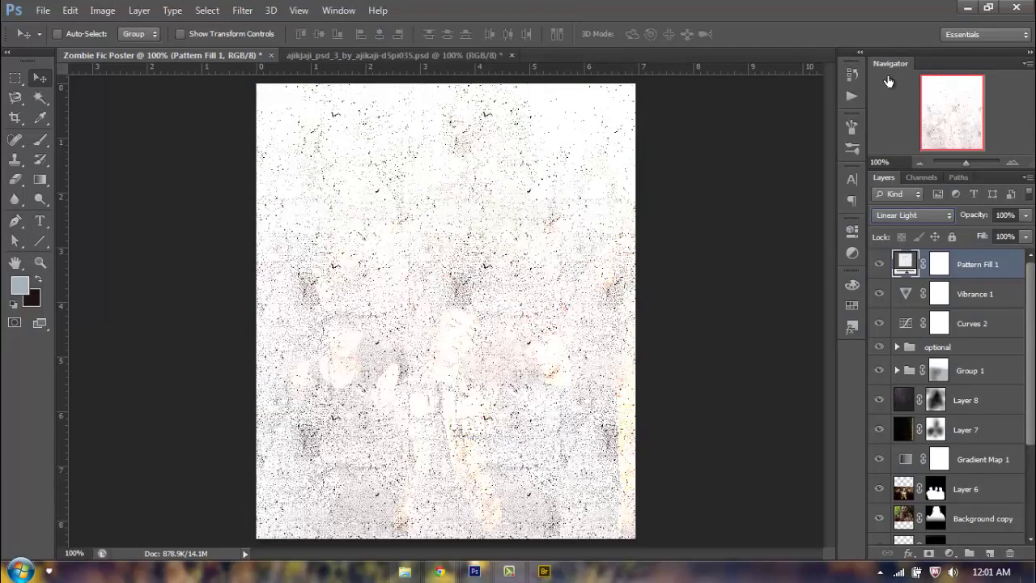
pyautogui.press('Down')
pyautogui.press('Down')
pyautogui.press('Down')
pyautogui.press('Down')
pyautogui.press('Down')
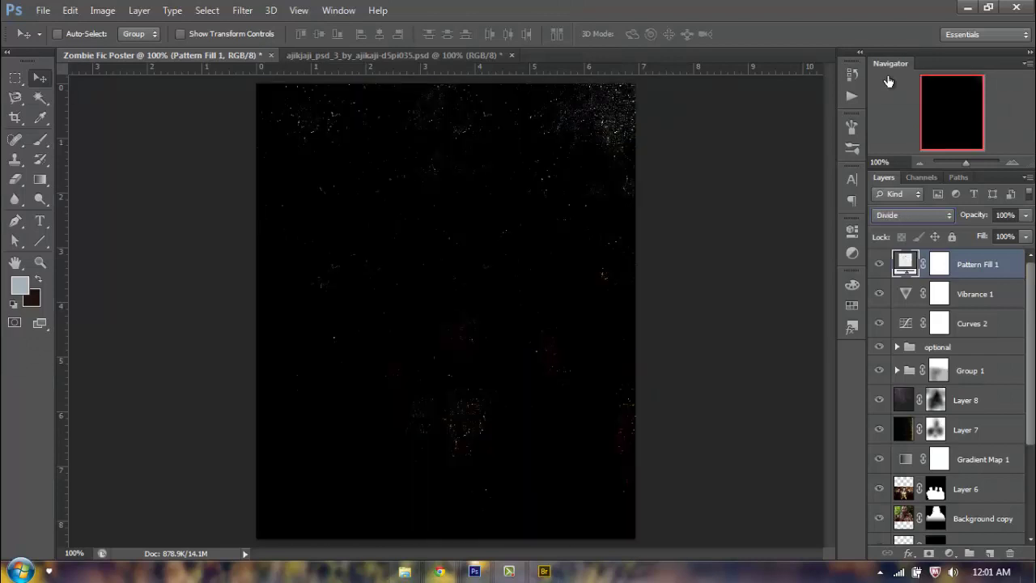
pyautogui.press('Up')
# Set the pattern fill layer's blend mode to Color Burn
pyautogui.click(919, 208)
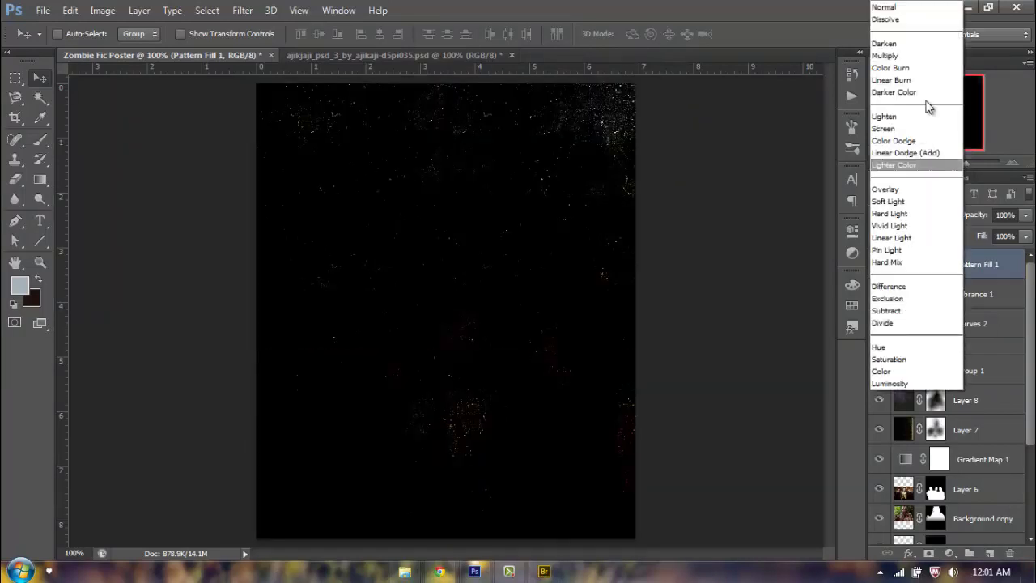
pyautogui.click(928, 69)
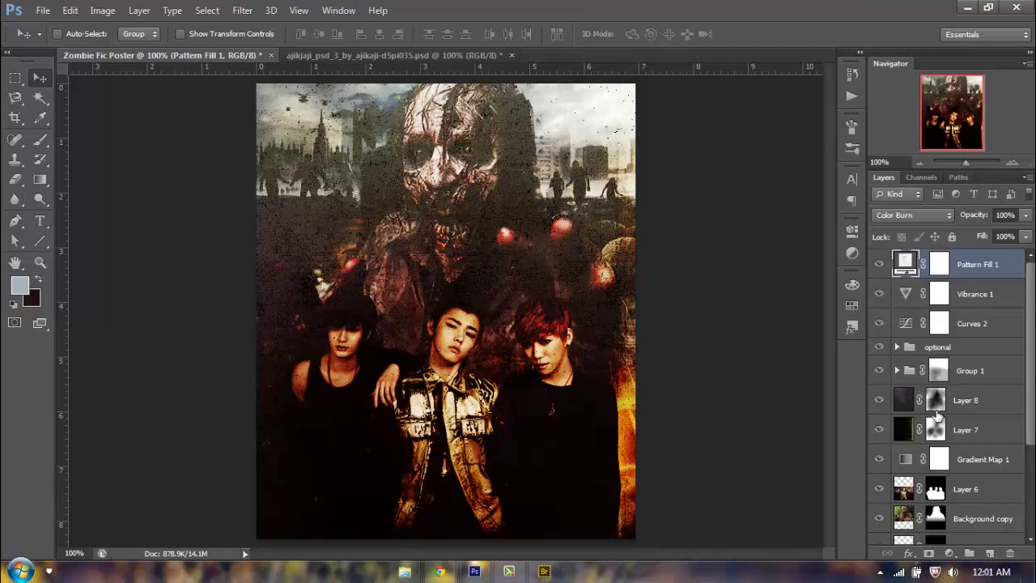
# Paint black at 96% brush opacity on the pattern fill layer's mask to remove the speckles from the zombie and the group
pyautogui.click(41, 140)
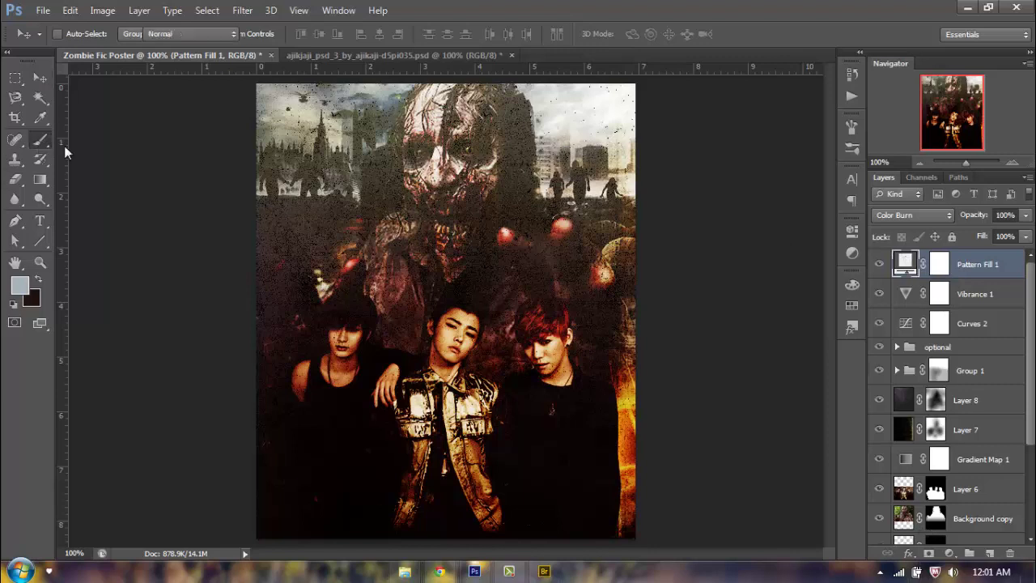
pyautogui.click(939, 264)
pyautogui.press('d')
pyautogui.press('x')
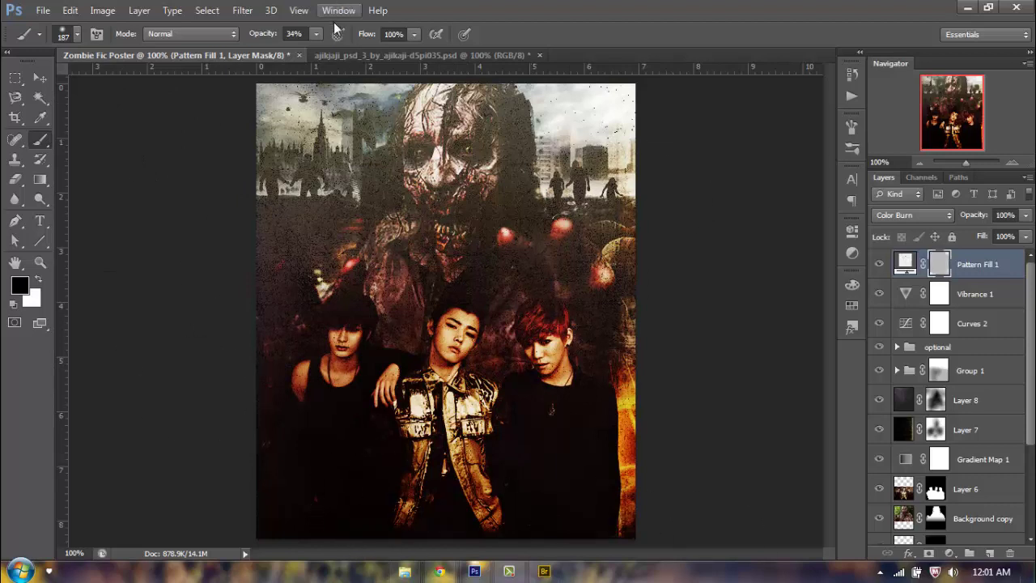
pyautogui.moveTo(266, 34); pyautogui.dragTo(302, 34)
pyautogui.moveTo(449, 138); pyautogui.dragTo(490, 227)
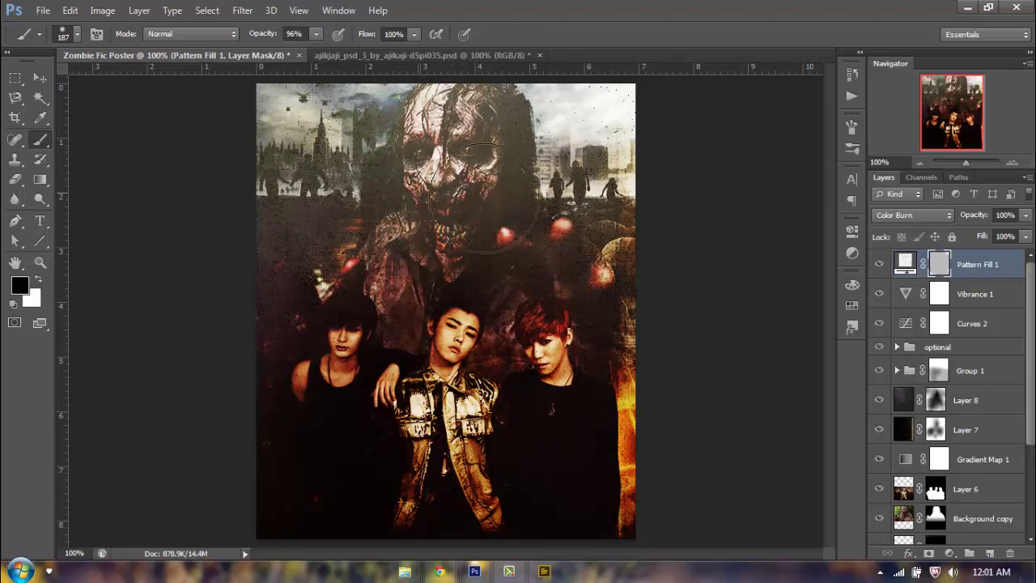
pyautogui.moveTo(530, 287)
pyautogui.mouseDown()
pyautogui.moveTo(555, 497)
pyautogui.moveTo(370, 497)
pyautogui.moveTo(345, 336)
pyautogui.mouseUp()
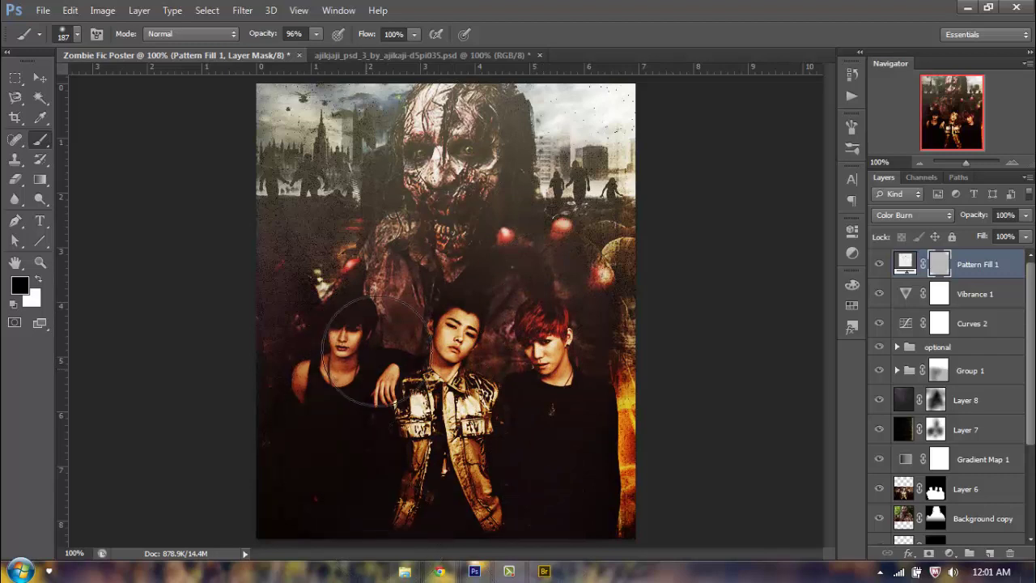
# Lower the pattern fill layer's fill to 28%
pyautogui.click(1025, 236)
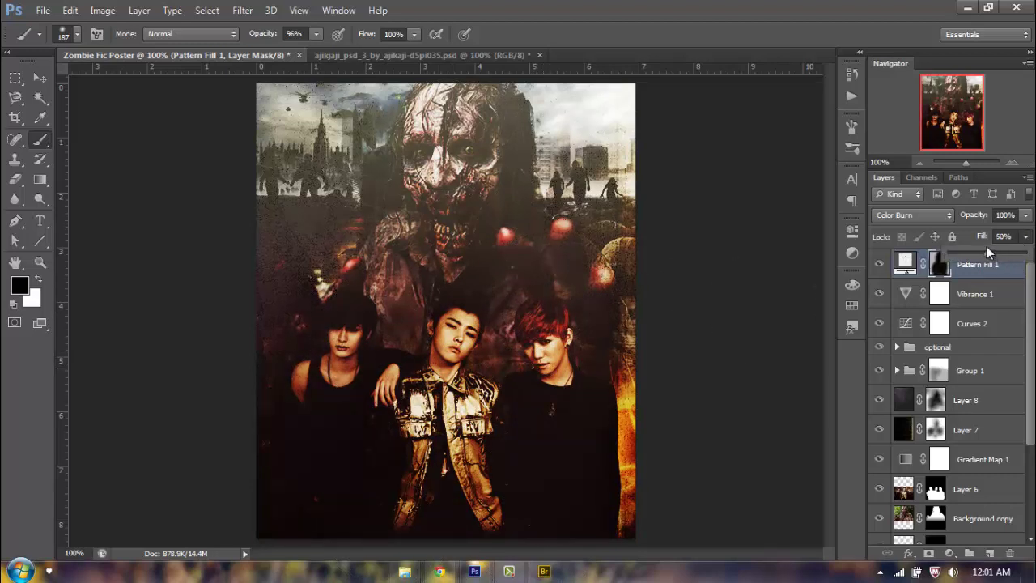
pyautogui.moveTo(970, 244); pyautogui.dragTo(968, 244)
pyautogui.click(985, 278)
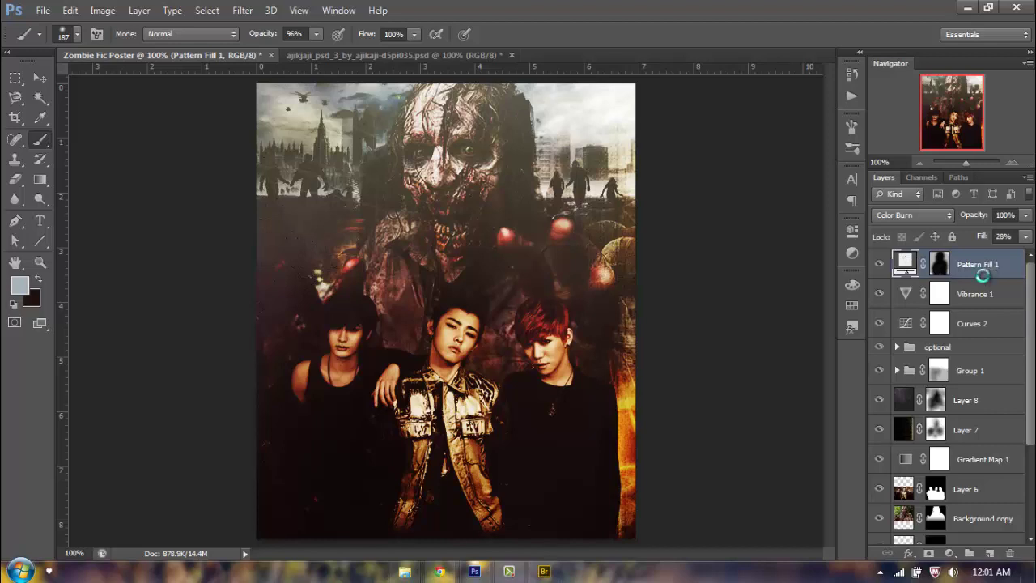
# Stamp all visible layers onto a new top layer and apply Smart Sharpen with amount 500%, radius 0.3 px and Gaussian Blur removal
pyautogui.hotkey('ctrl', 'shift', 'alt', 'e')
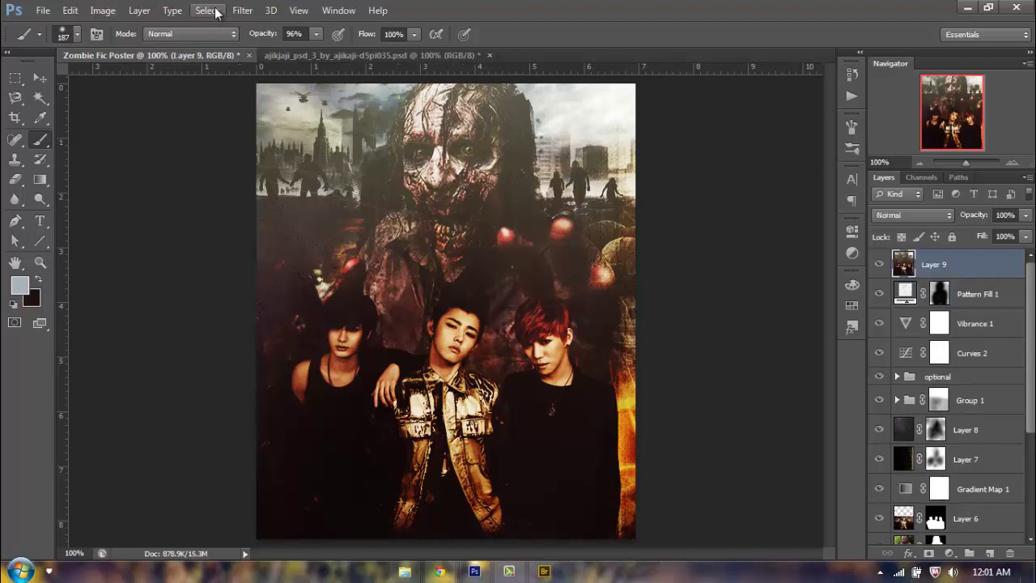
pyautogui.click(206, 10)
pyautogui.moveTo(243, 10)
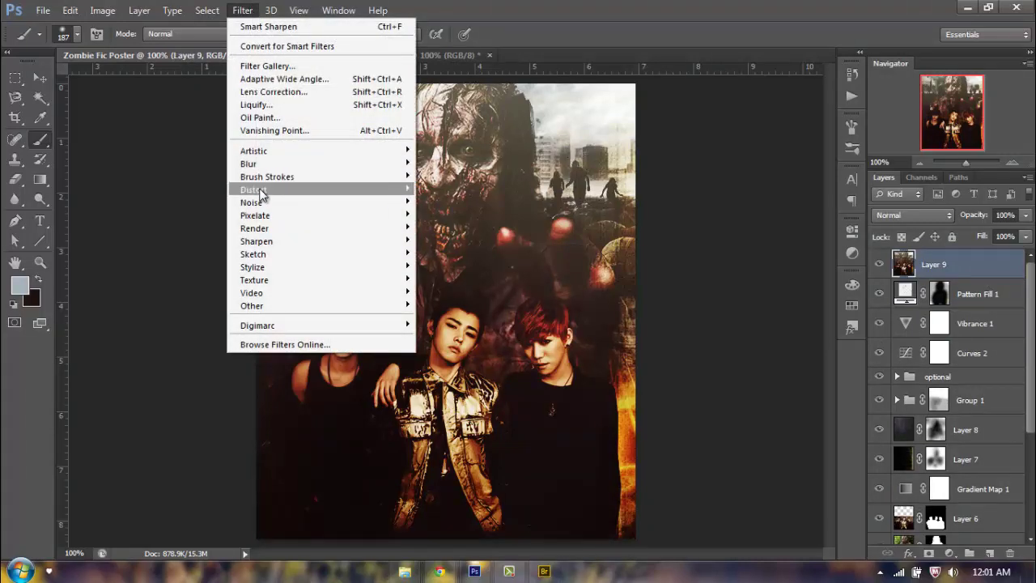
pyautogui.moveTo(265, 243)
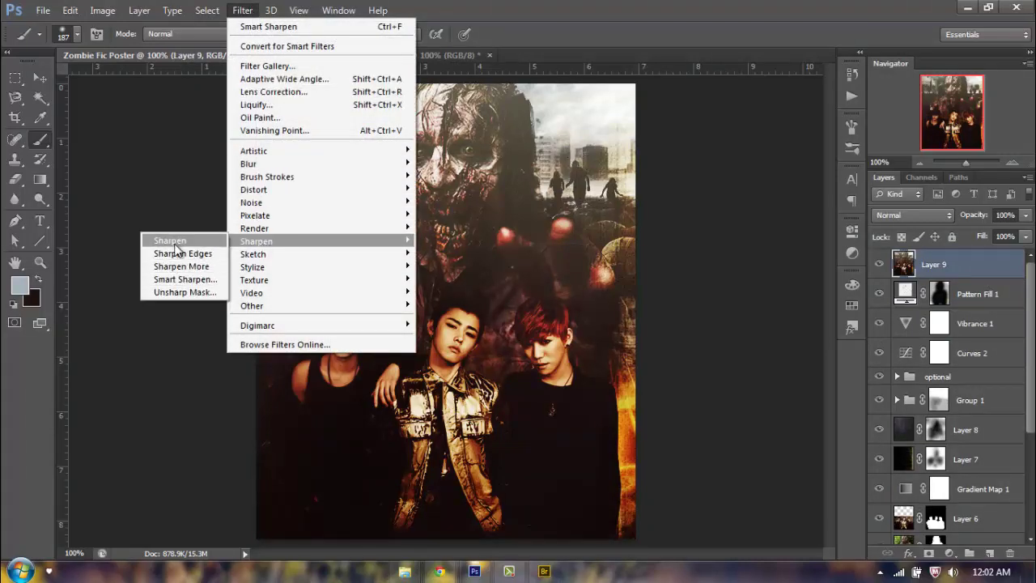
pyautogui.click(185, 281)
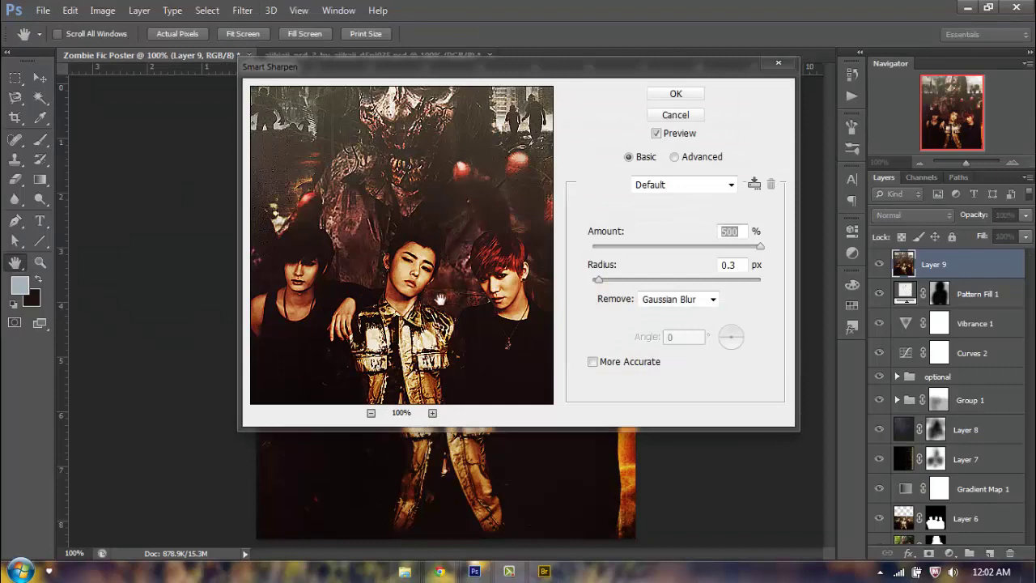
pyautogui.moveTo(440, 301); pyautogui.dragTo(440, 378)
pyautogui.press('Tab')
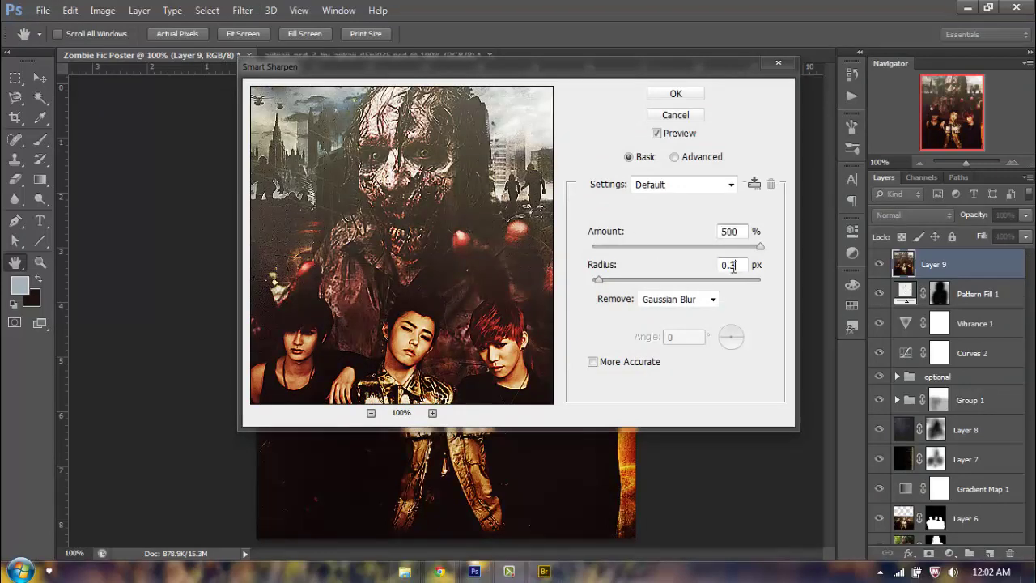
pyautogui.click(676, 94)
# Set the sharpened merged layer's fill to 50%
pyautogui.press('b')
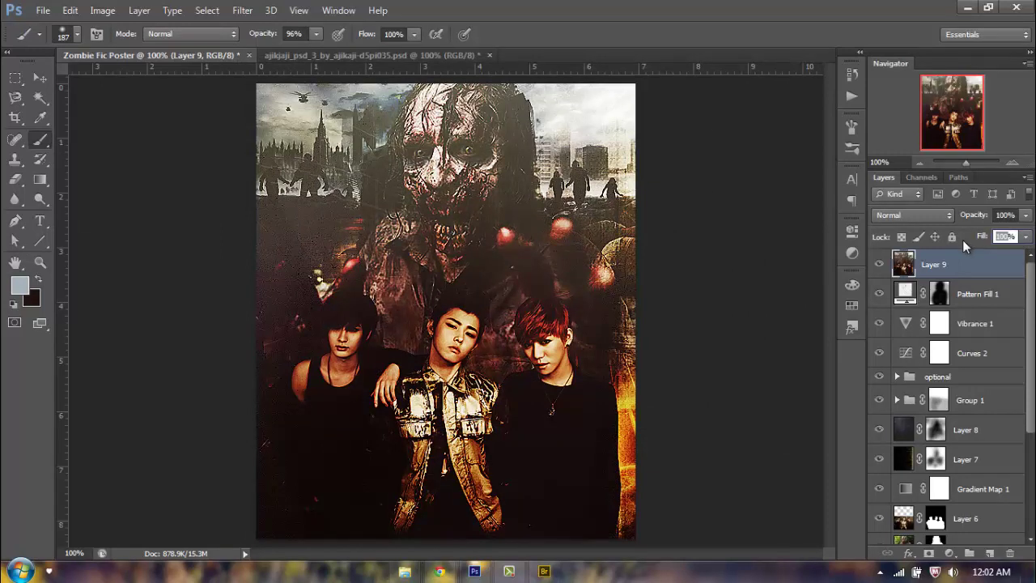
pyautogui.write('50')
pyautogui.click(918, 163)
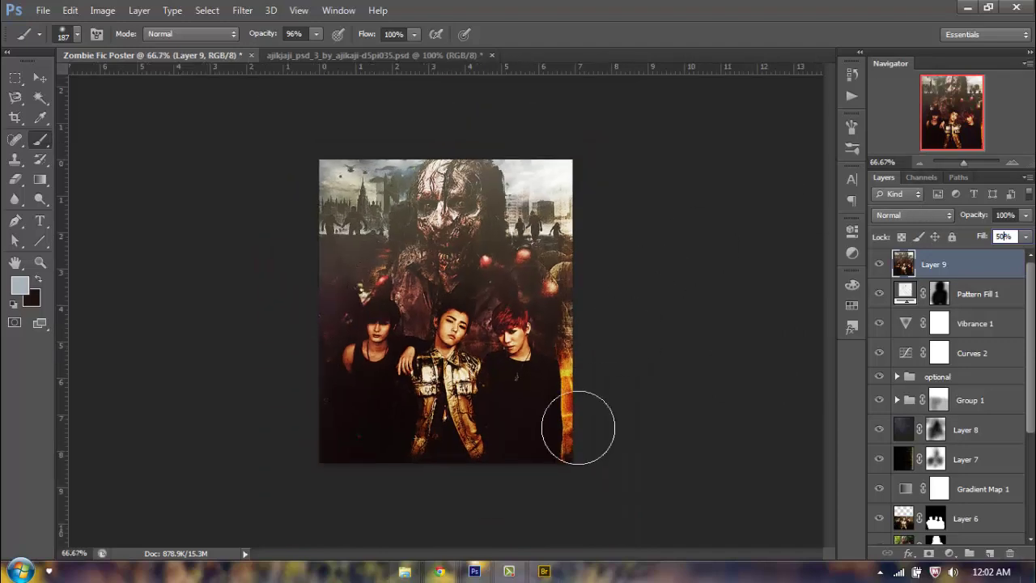